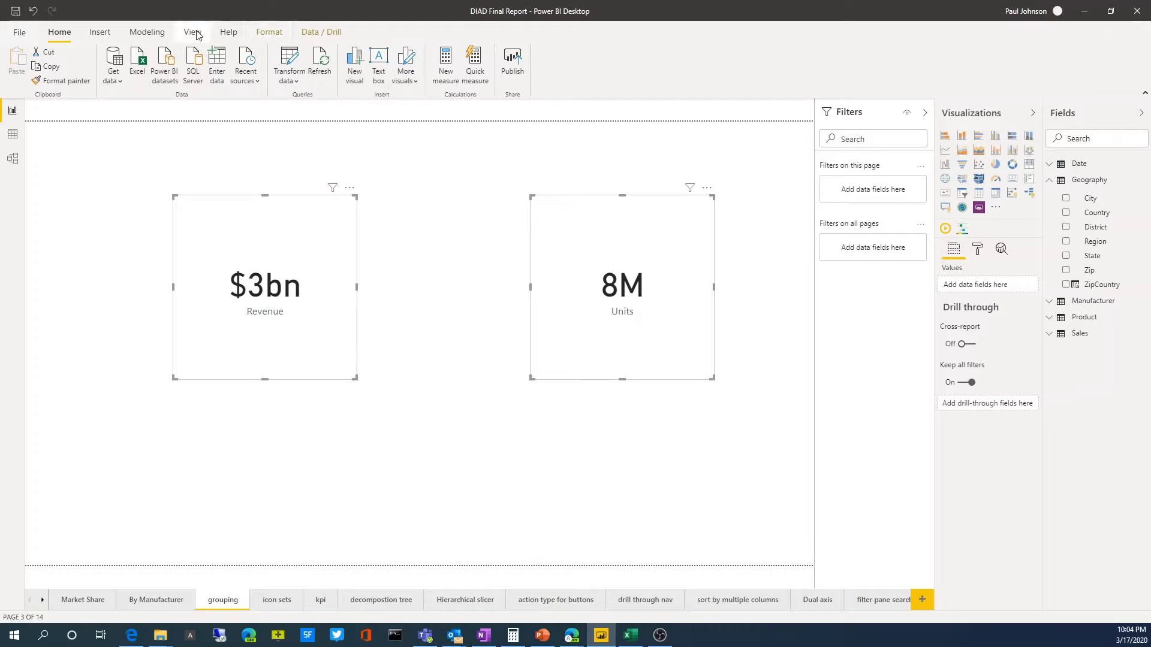
Group the visible Revenue and Units cards using the Selection pane, and toggle the group's visibility off and back on.
click(193, 32)
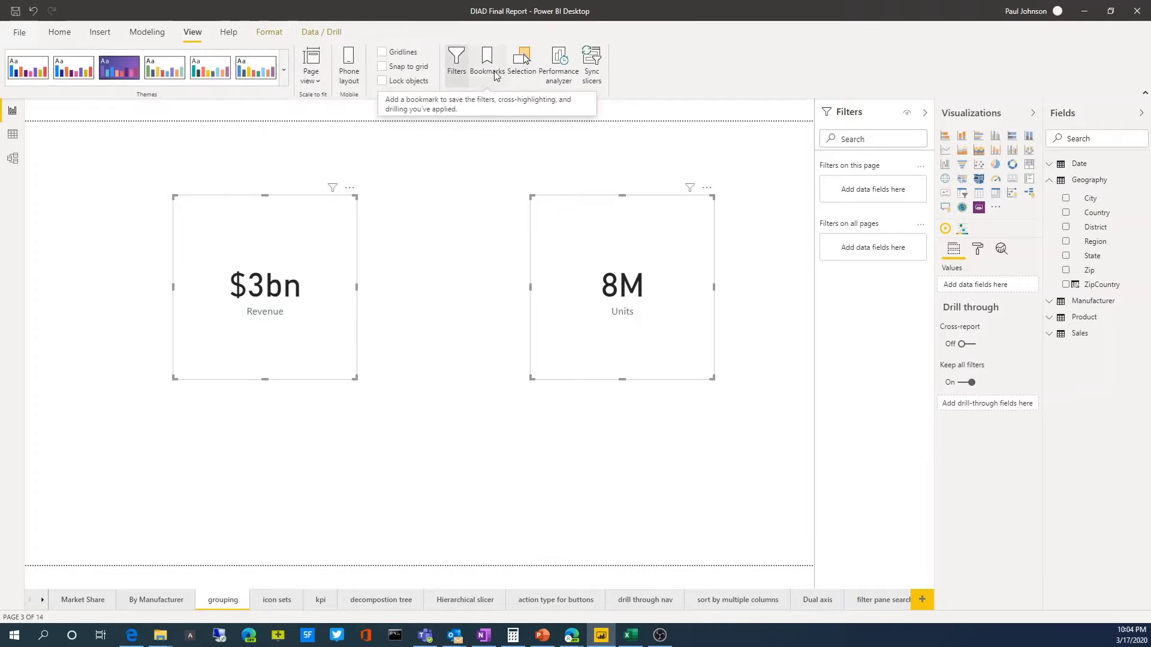
click(518, 72)
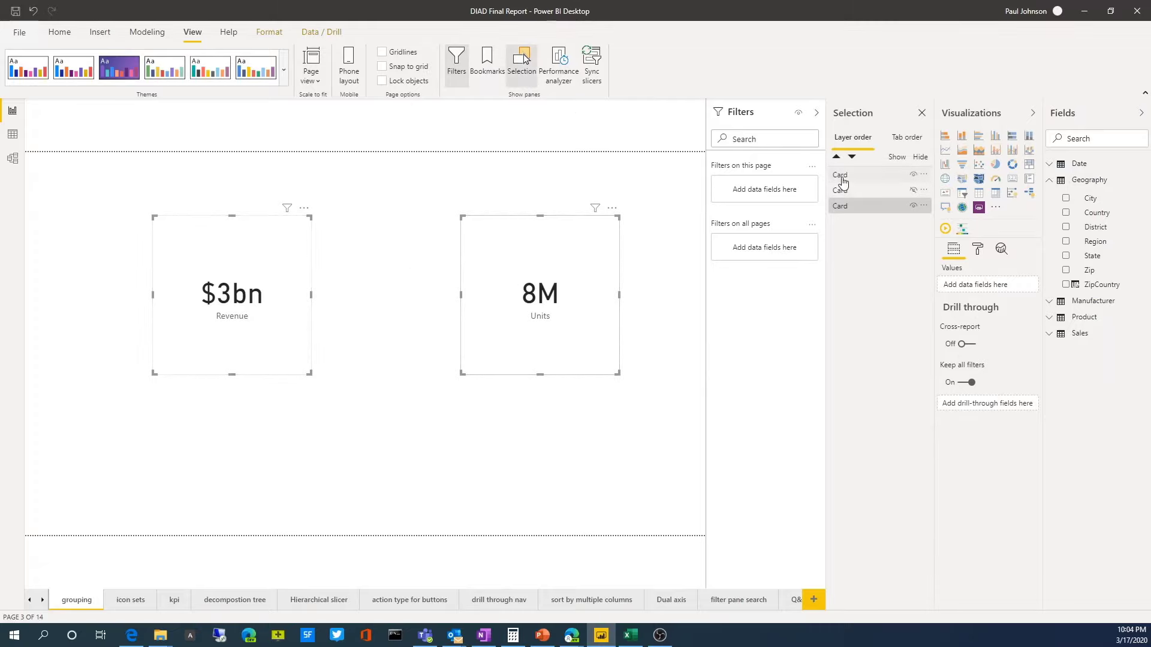
ctrl+click(865, 207)
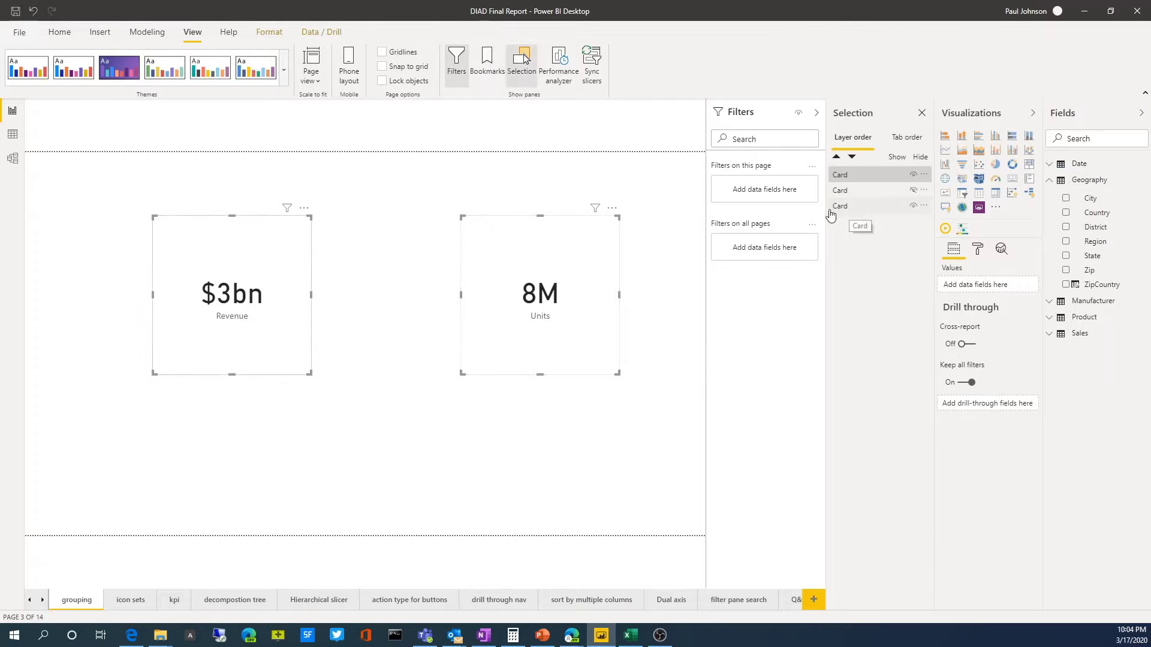
ctrl+click(863, 207)
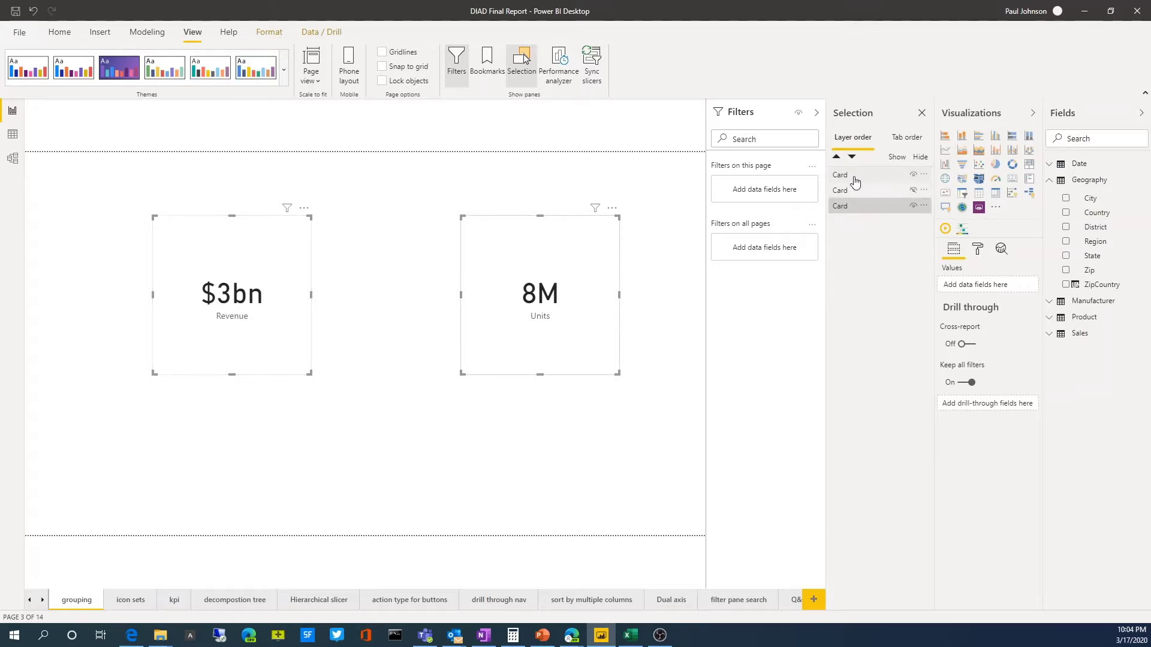
right_click(856, 180)
mouse_move(884, 185)
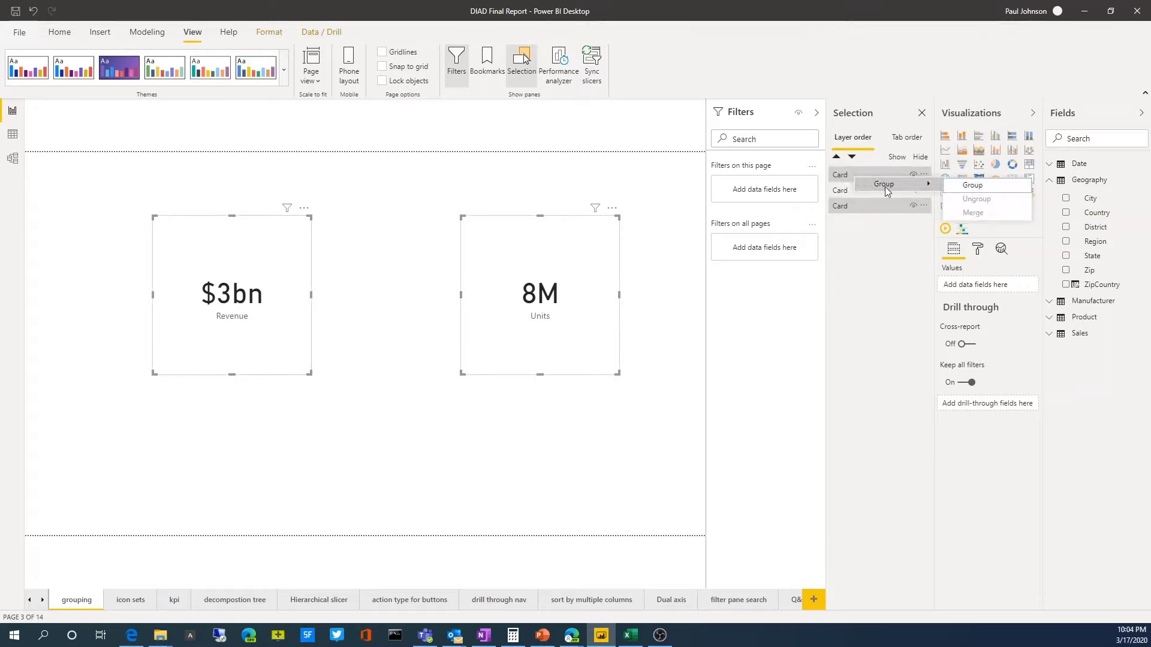
click(954, 185)
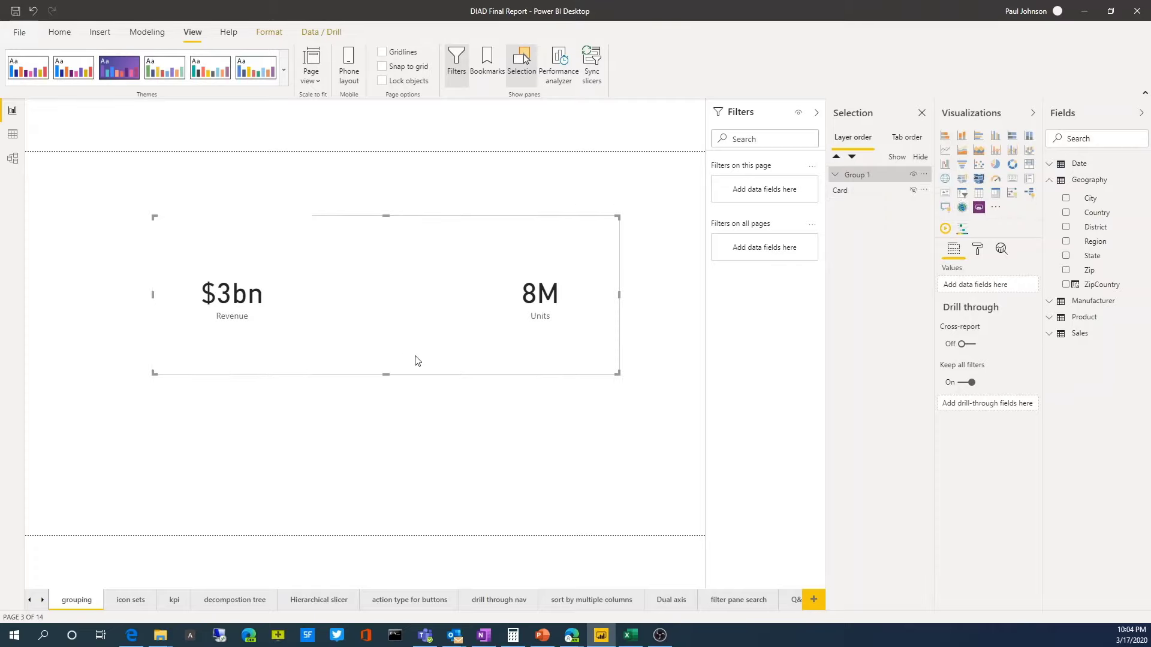
click(913, 175)
click(912, 177)
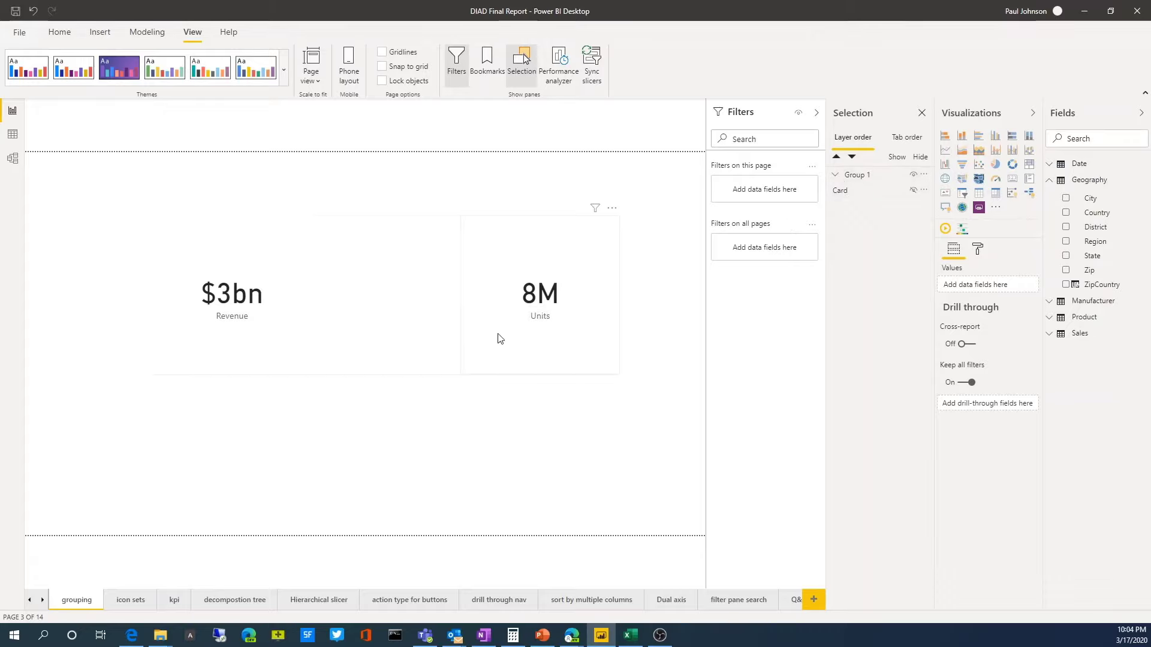
Review the visual header, export and filtering options in the current file's report settings.
click(19, 32)
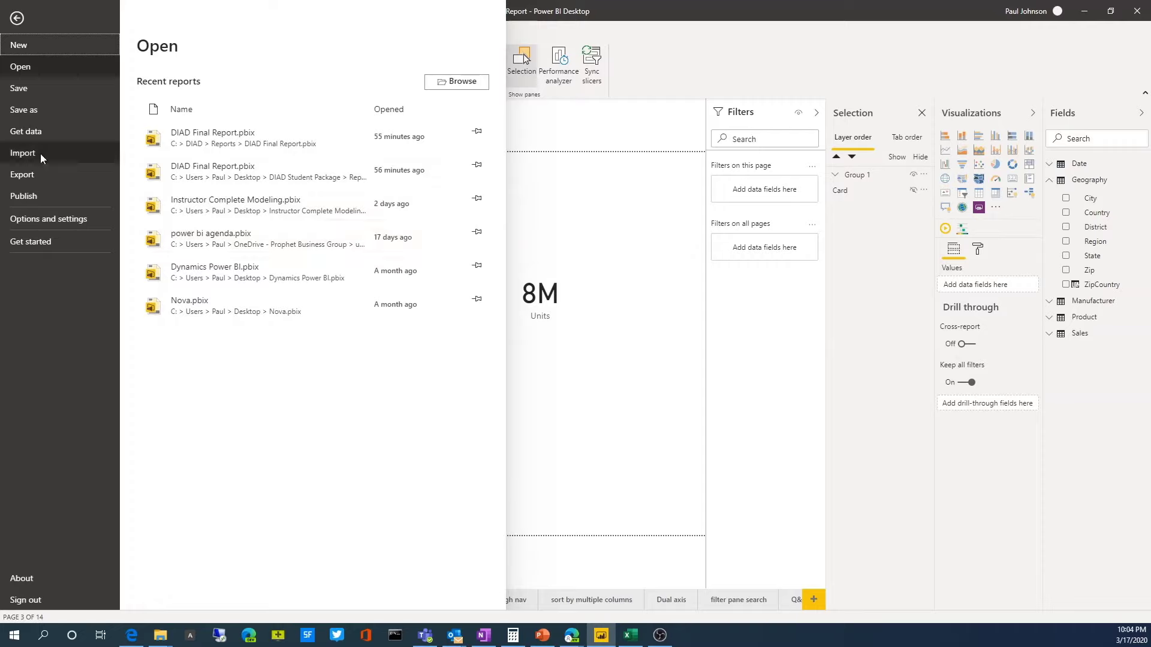
click(46, 219)
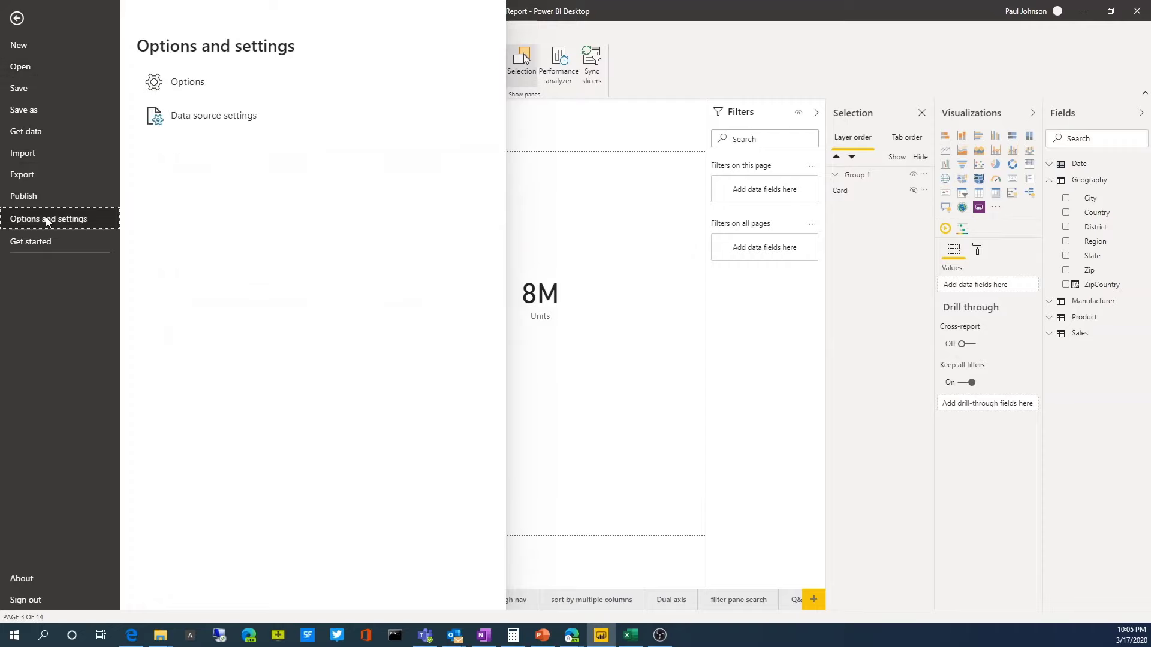
click(163, 82)
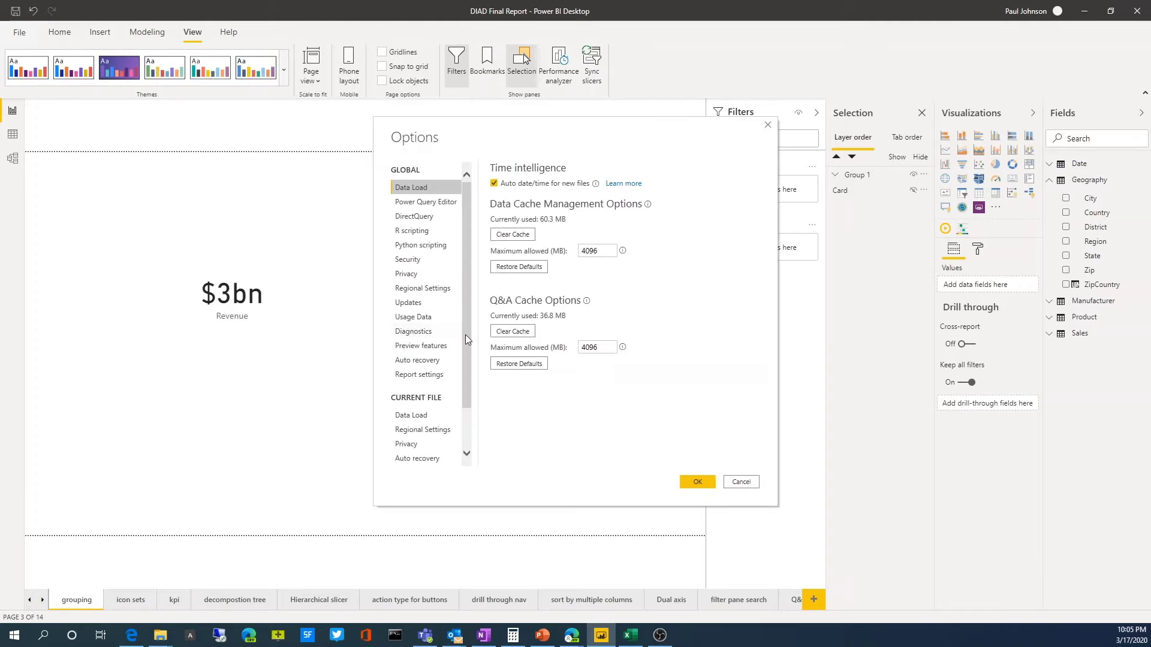
drag(465, 334, 462, 389)
click(417, 453)
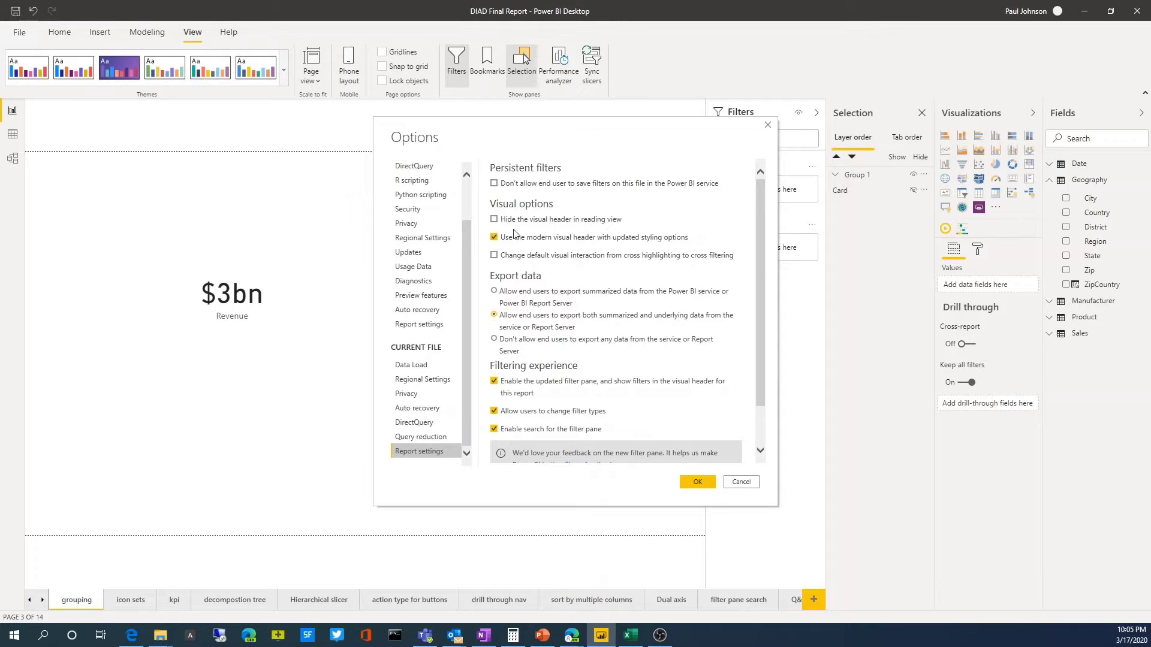
click(697, 481)
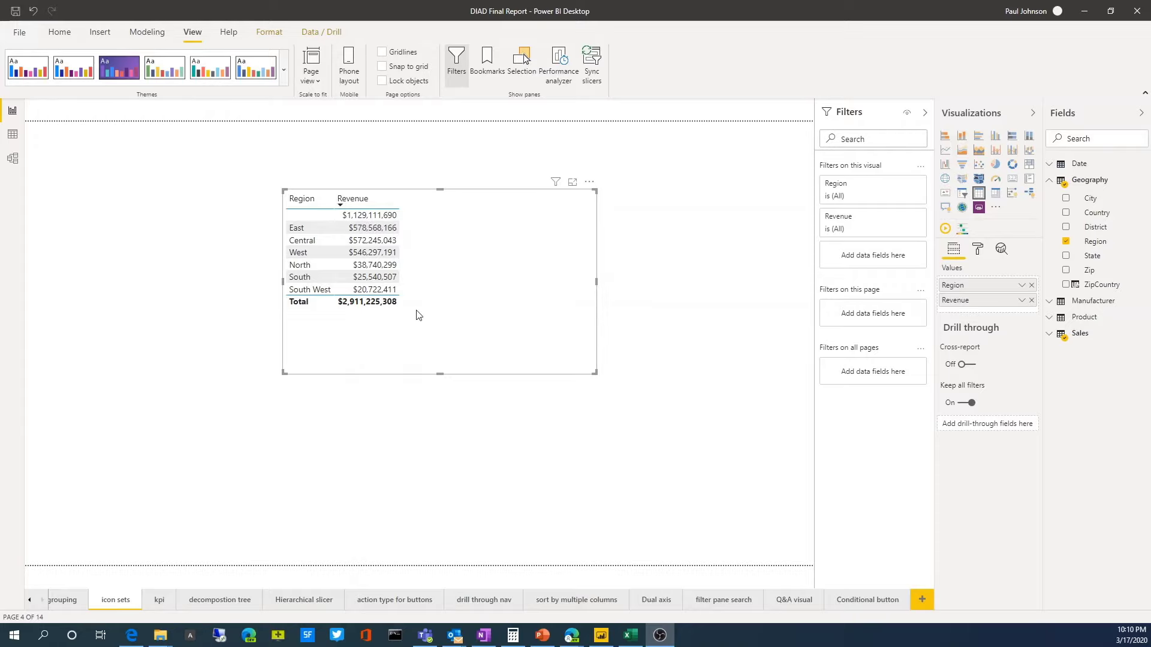
Open the conditional formatting options of the table listing revenue by region.
click(978, 252)
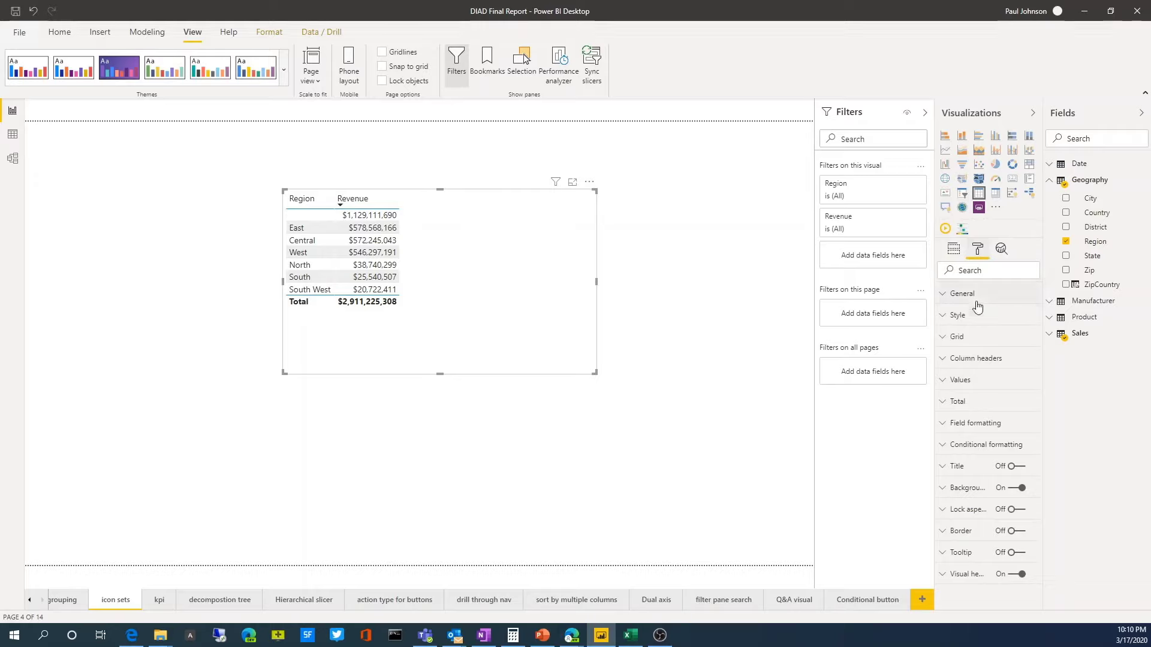
click(945, 446)
scroll(993, 537, down, 2)
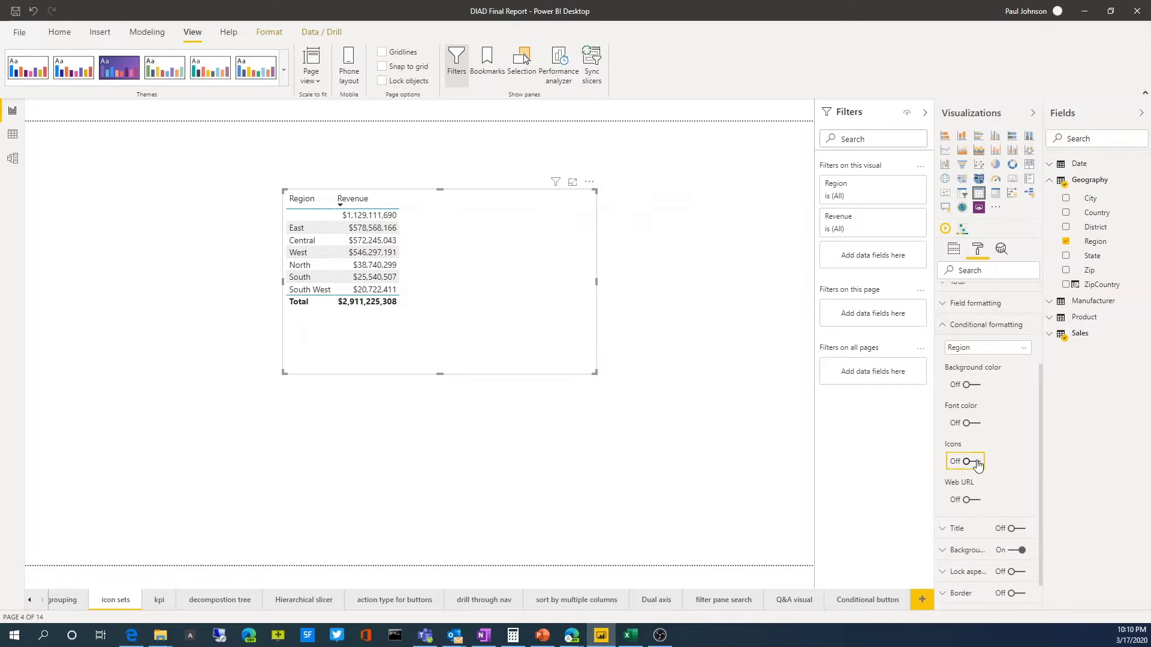
click(977, 462)
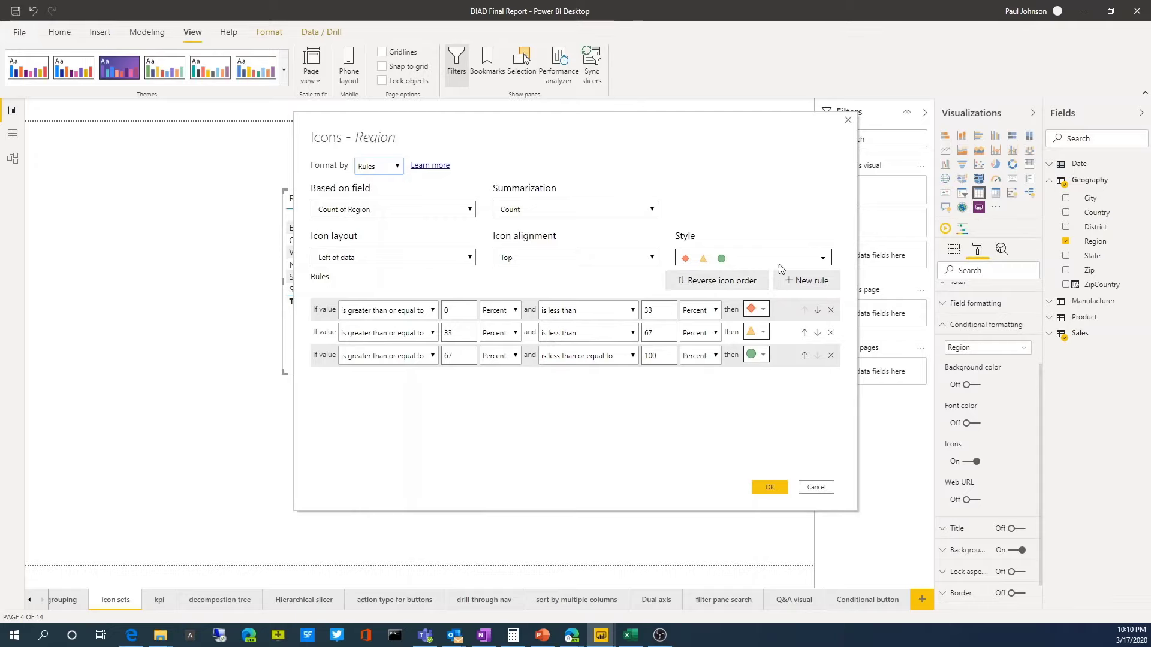
click(823, 259)
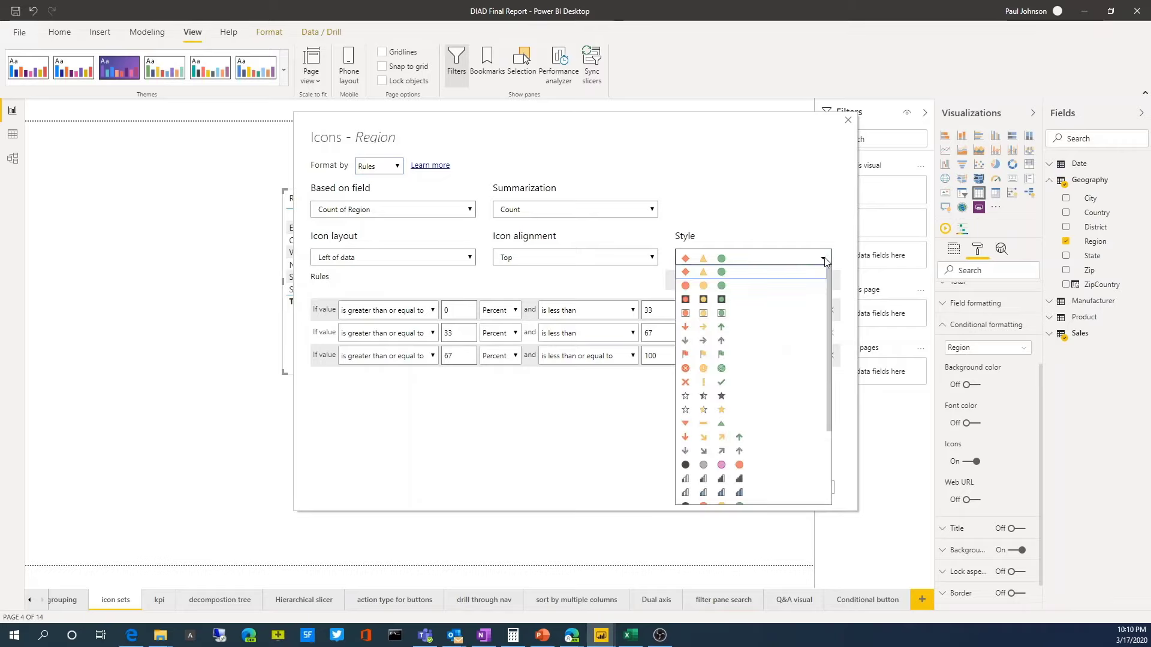
drag(829, 315, 836, 398)
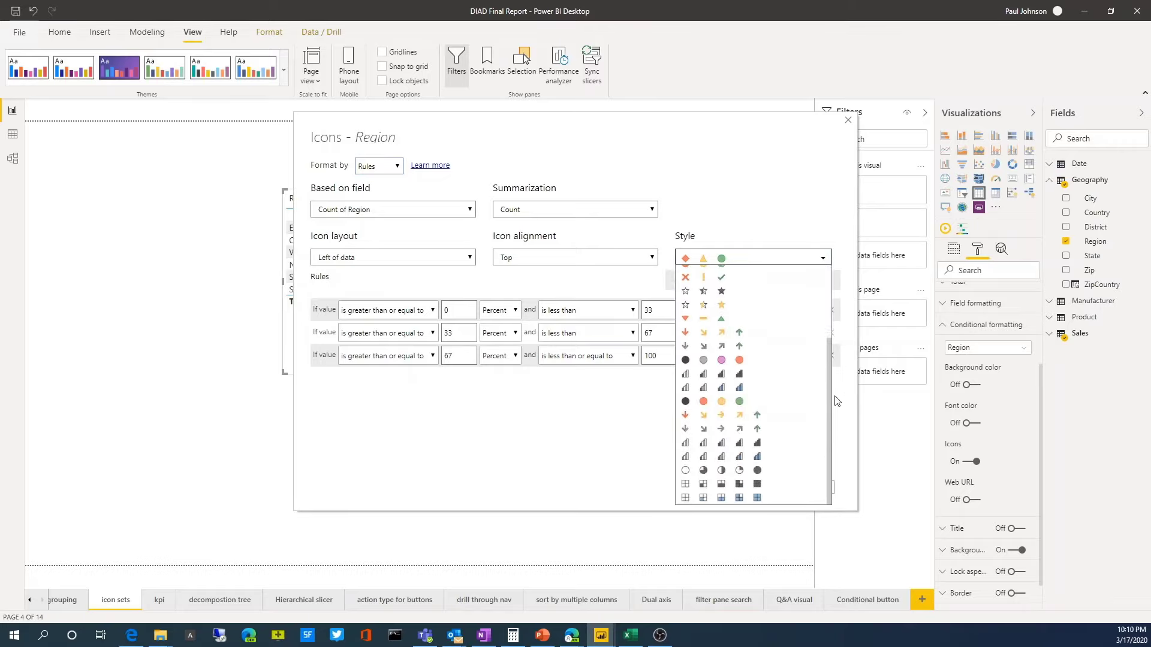
click(719, 446)
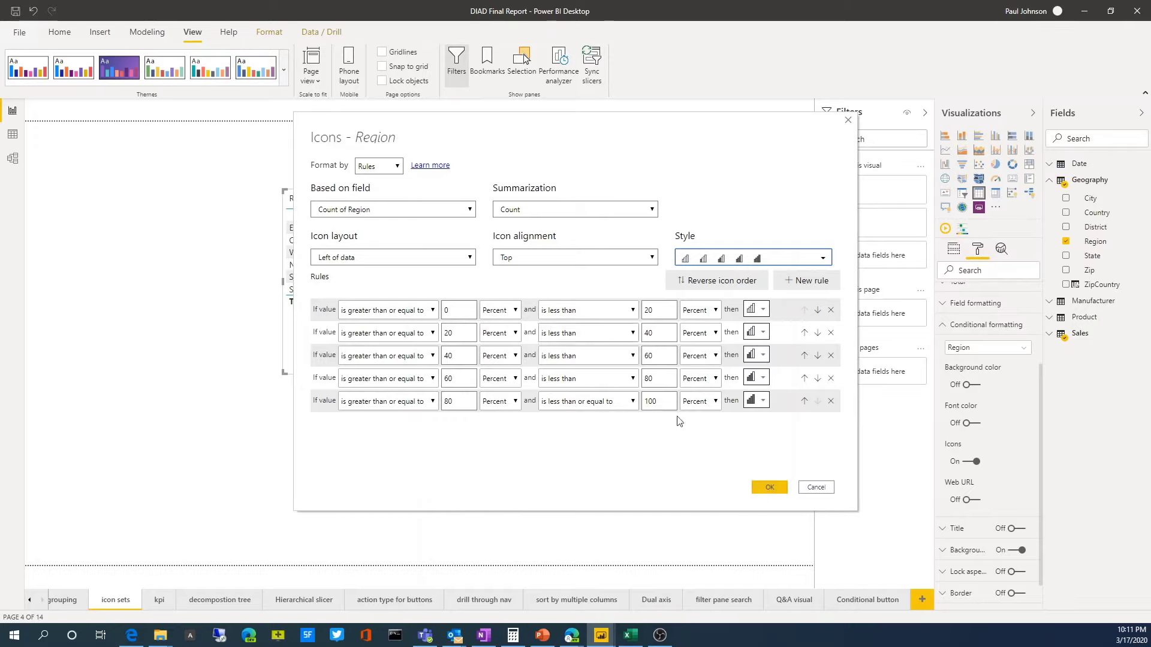
click(768, 488)
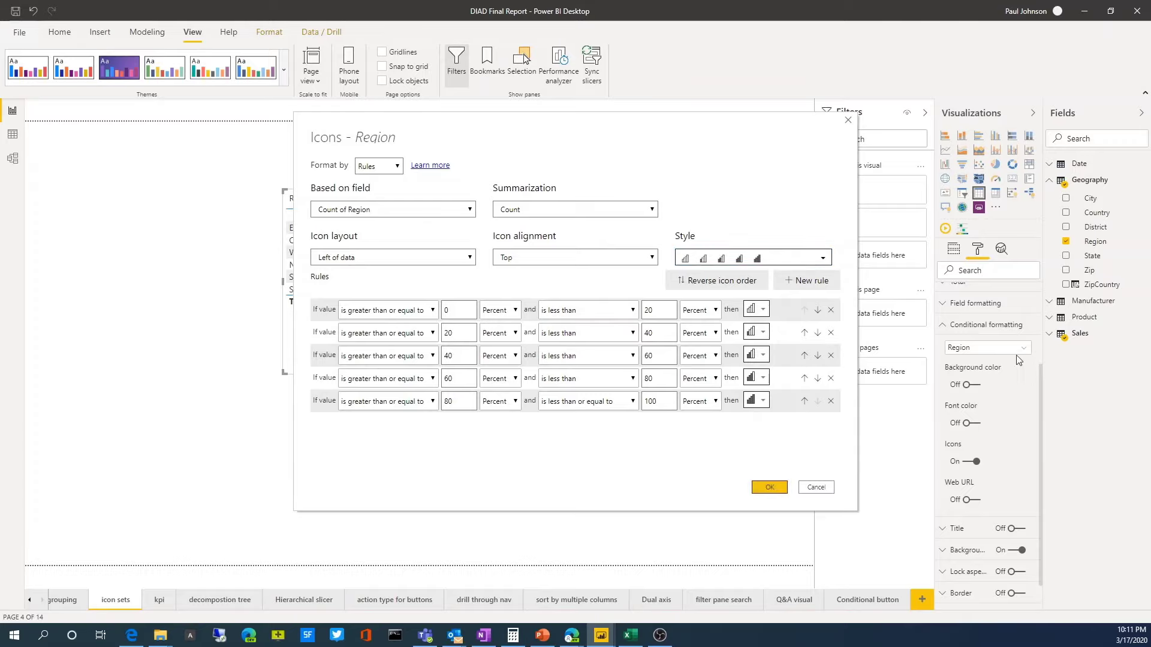
click(826, 491)
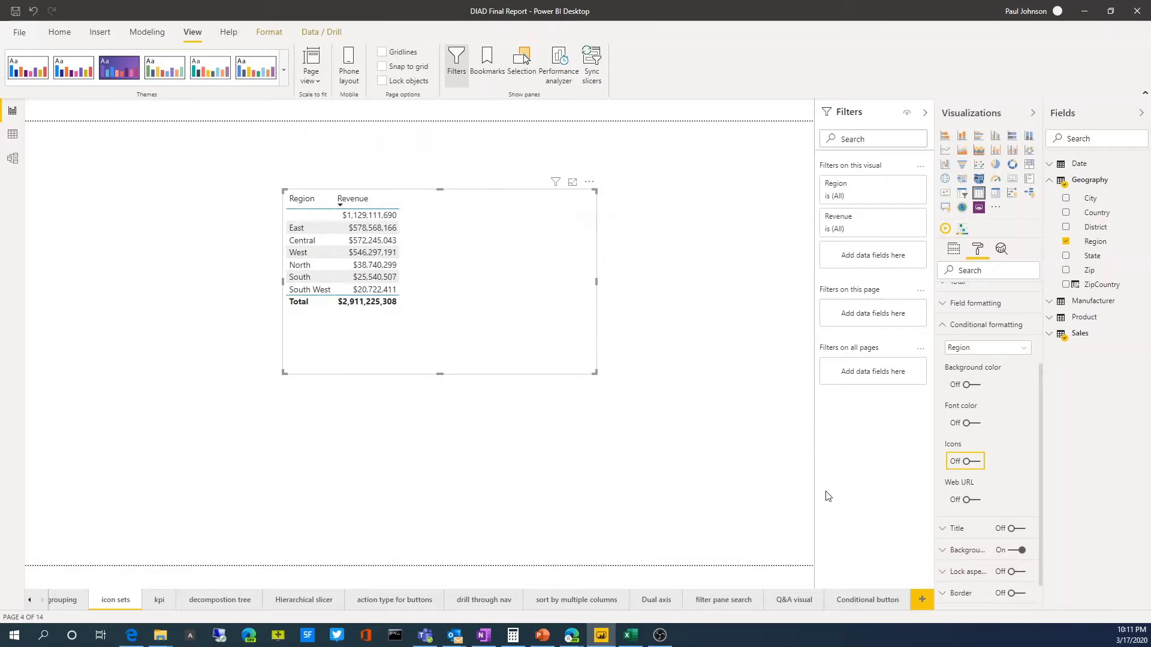
Turn on conditional formatting icons for the table's Revenue column.
click(1000, 354)
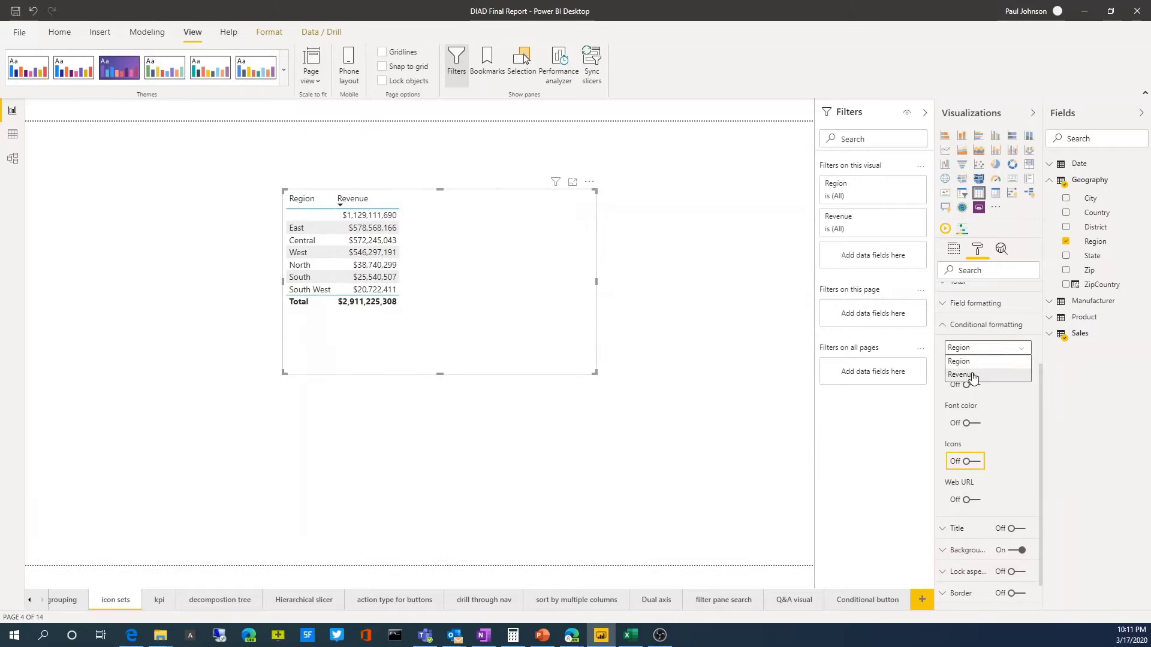
click(969, 373)
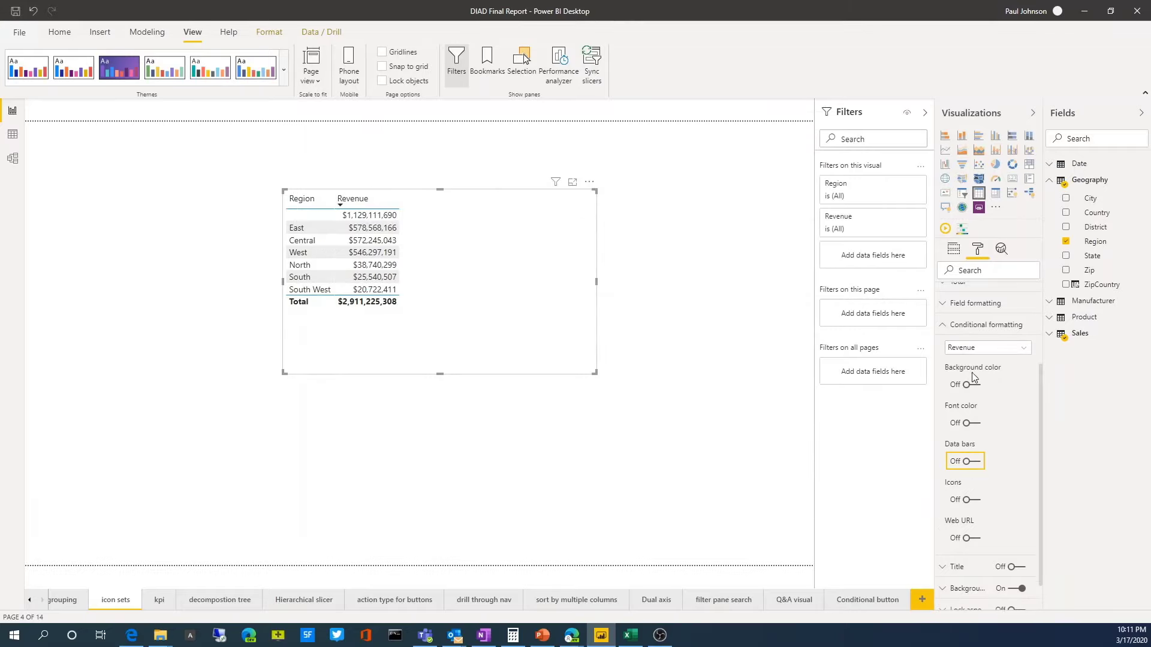
click(972, 501)
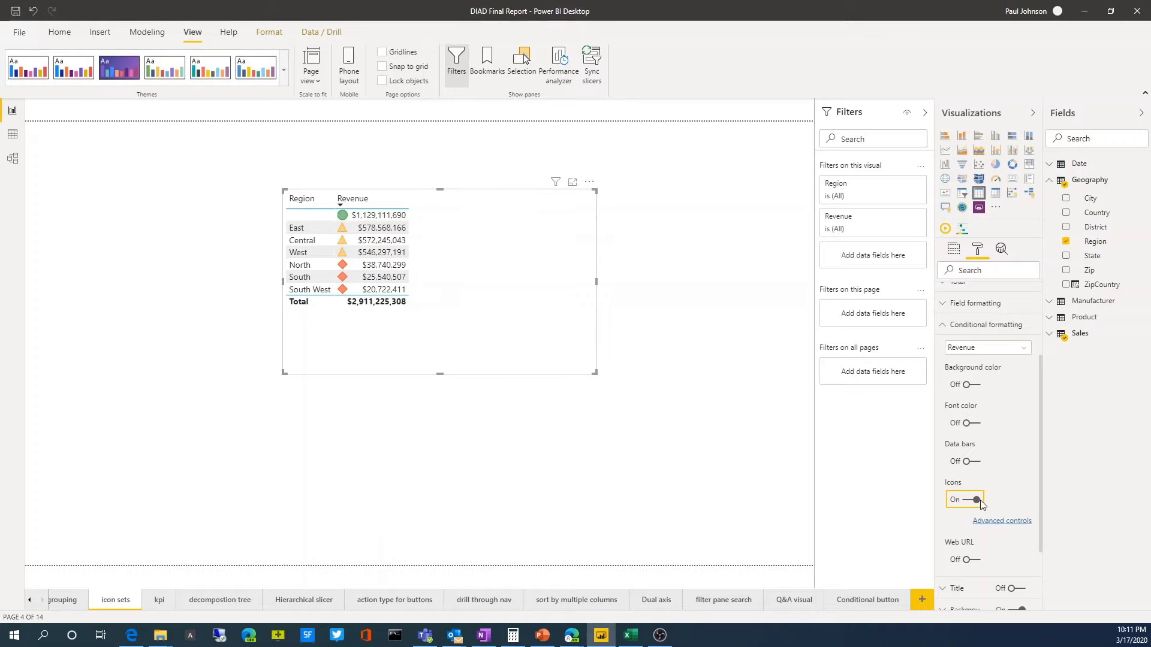
Set the Revenue icon style to the blue five-level signal bars with the default percent rules.
scroll(980, 500, down, 1)
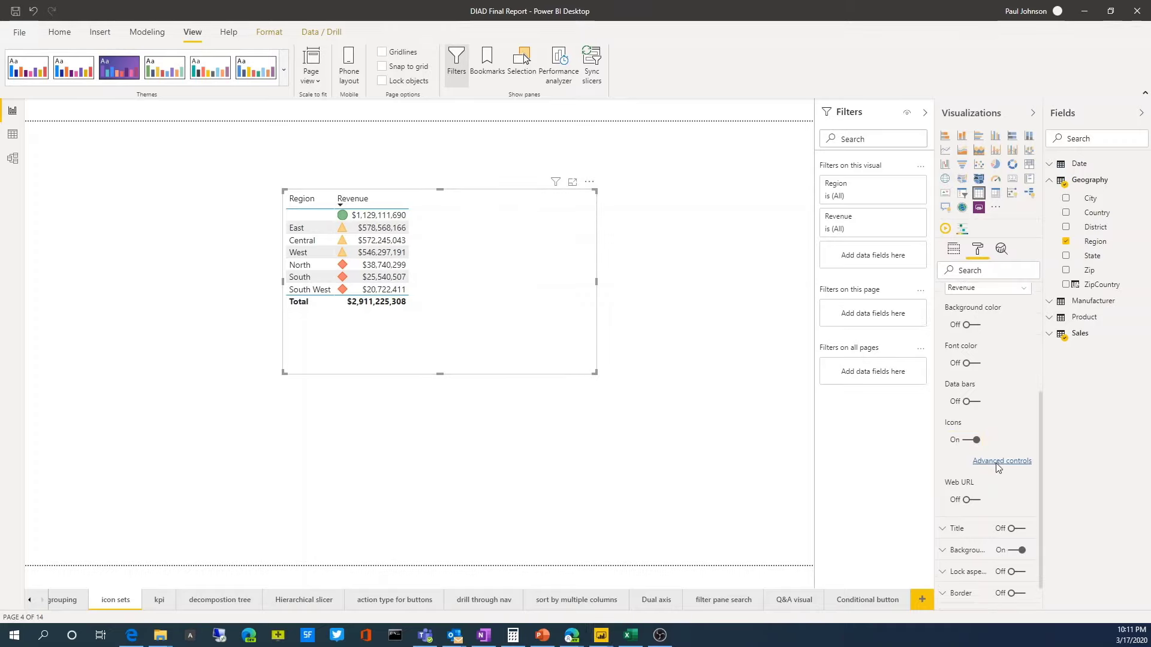
click(999, 462)
click(775, 254)
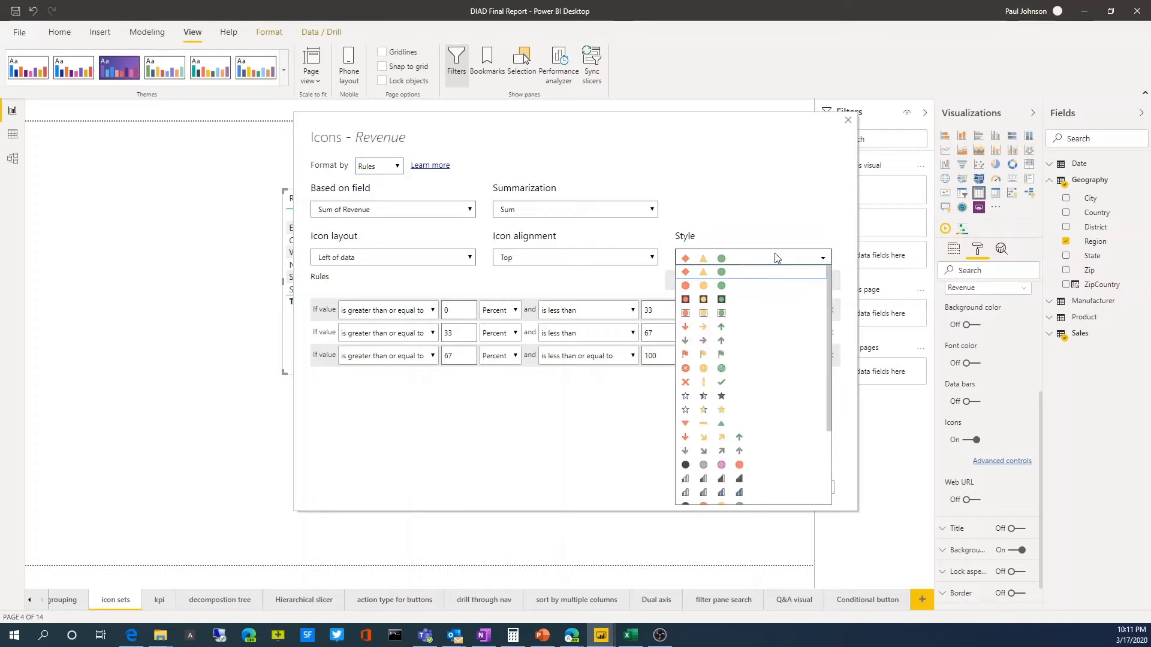
scroll(754, 443, down, 2)
scroll(754, 443, down, 1)
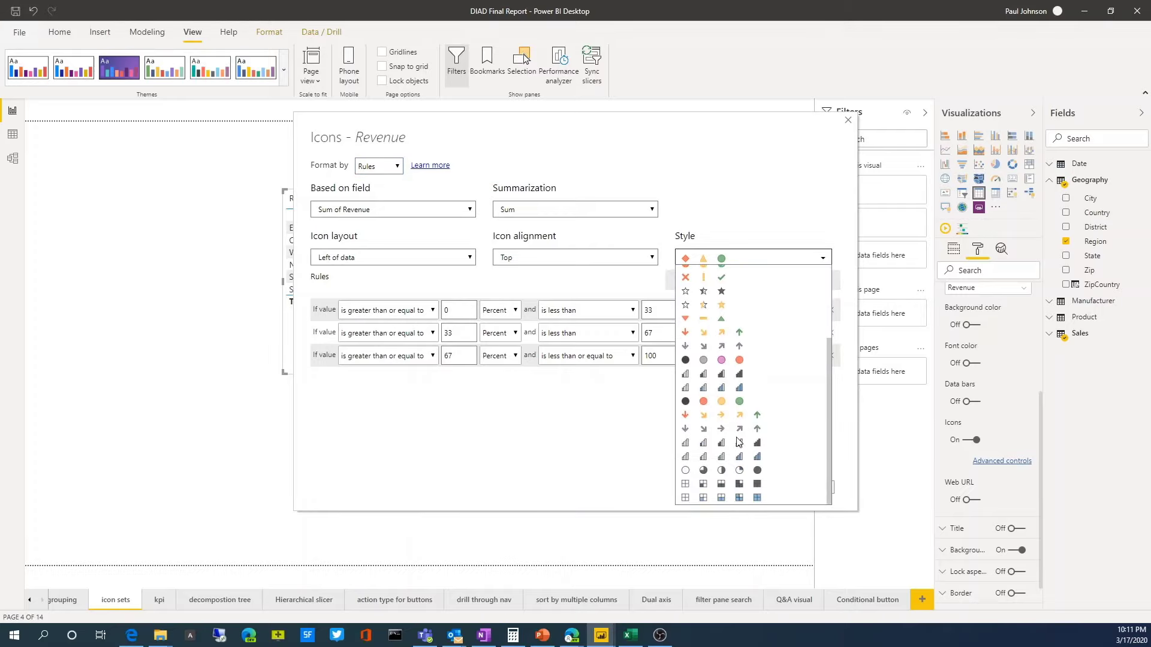
click(713, 457)
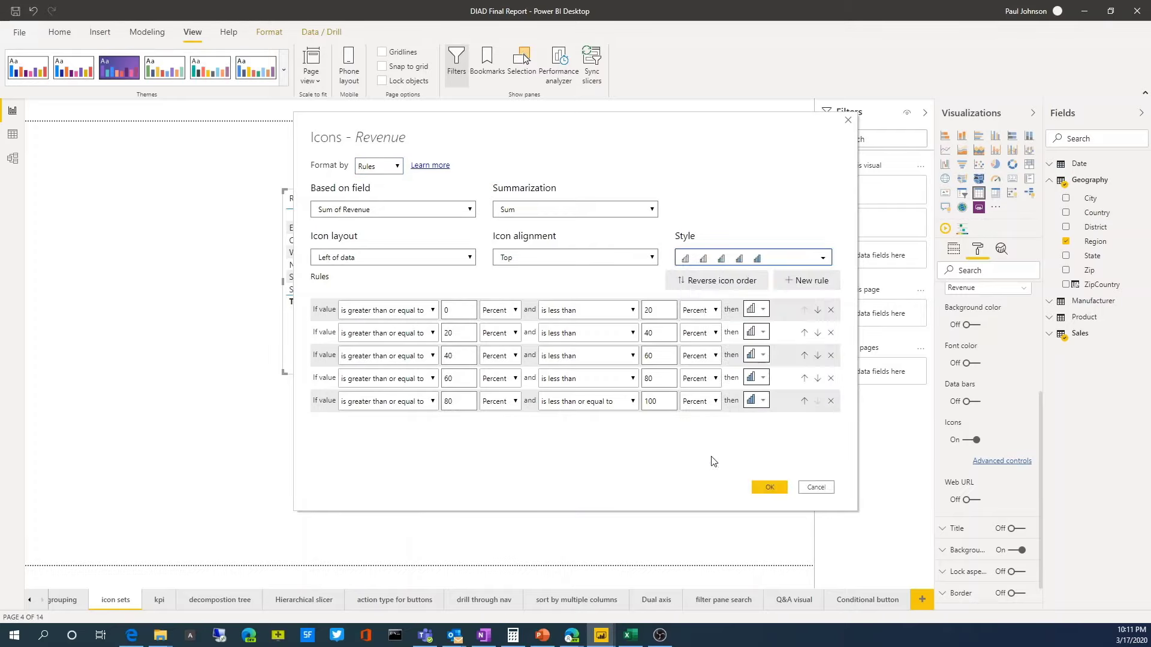
click(771, 488)
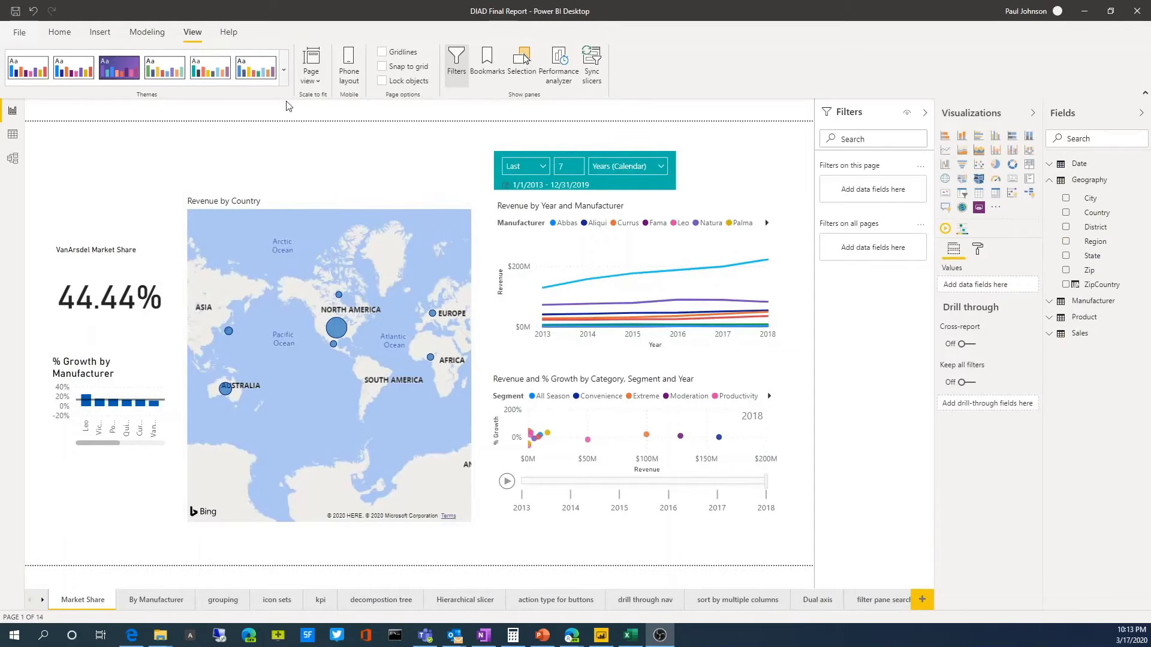
Apply the first built-in Power BI theme to the report from the full theme gallery.
click(283, 70)
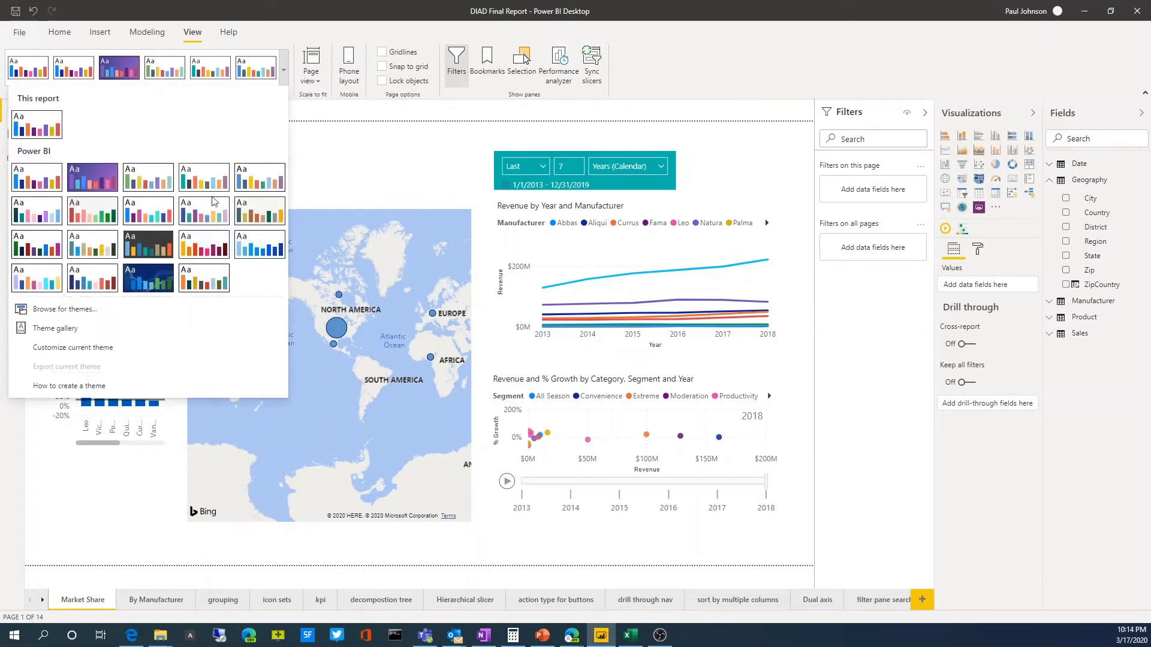
click(42, 189)
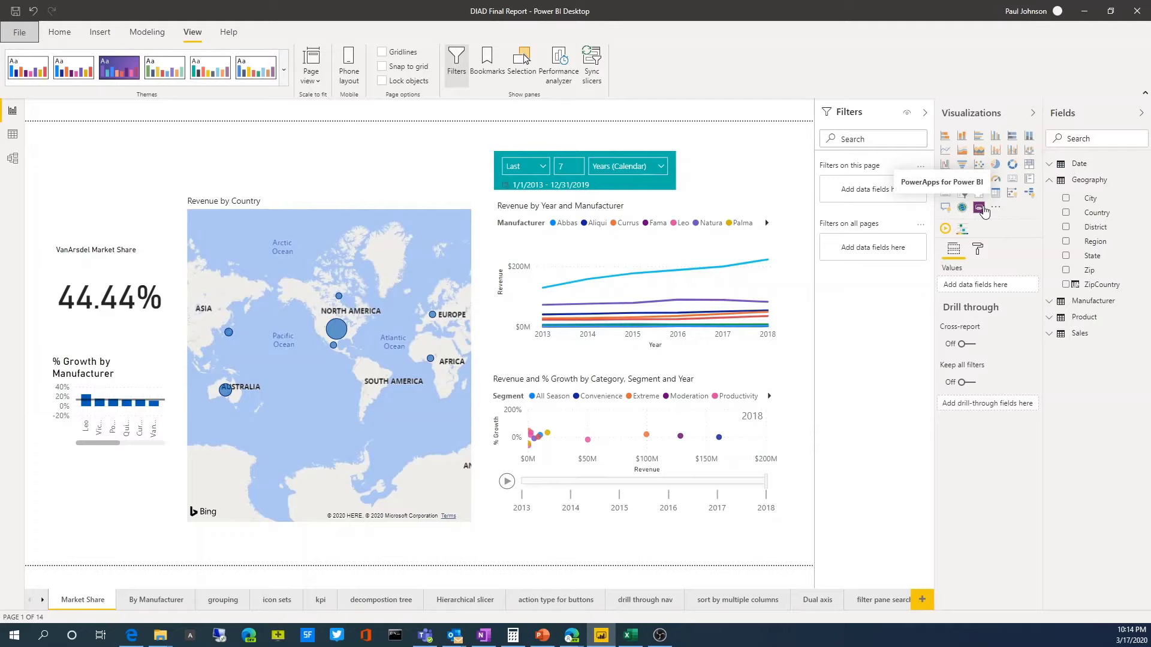
Unpin the PowerApps for Power BI visual from the Visualizations pane and confirm its removal.
right_click(983, 210)
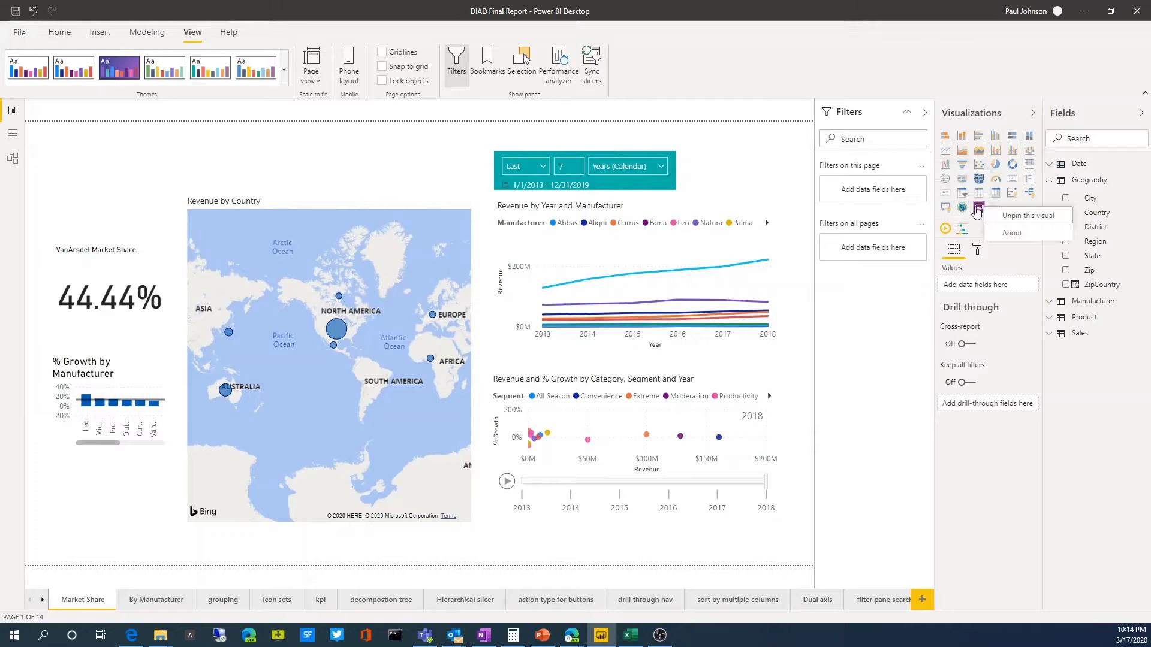
click(1005, 219)
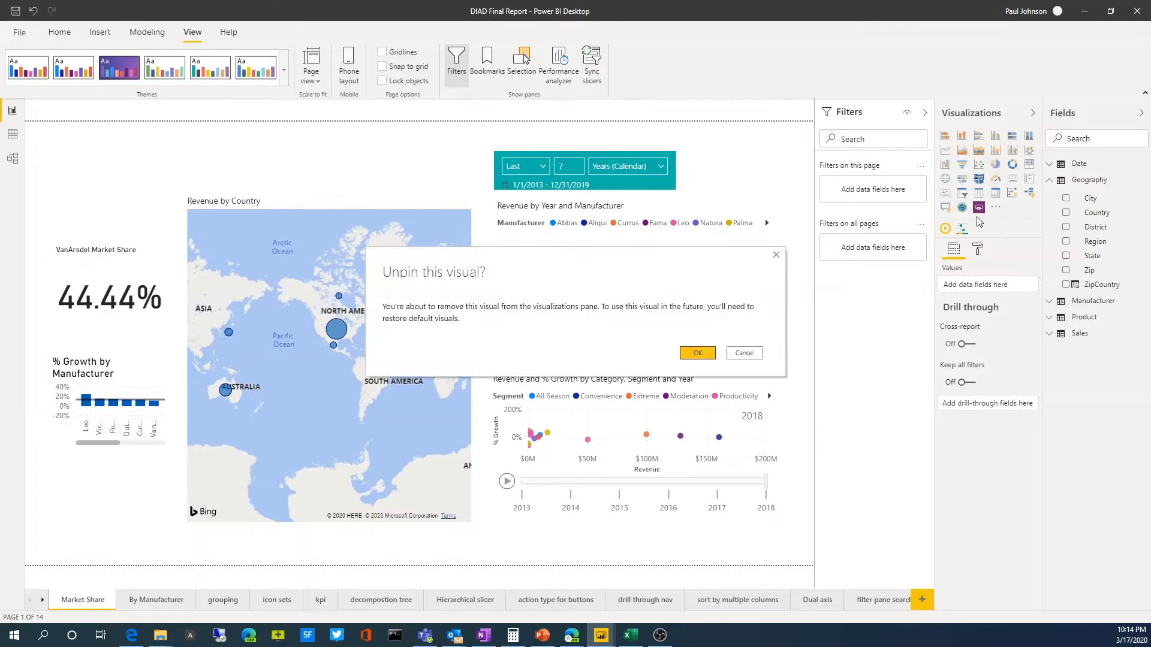
click(695, 353)
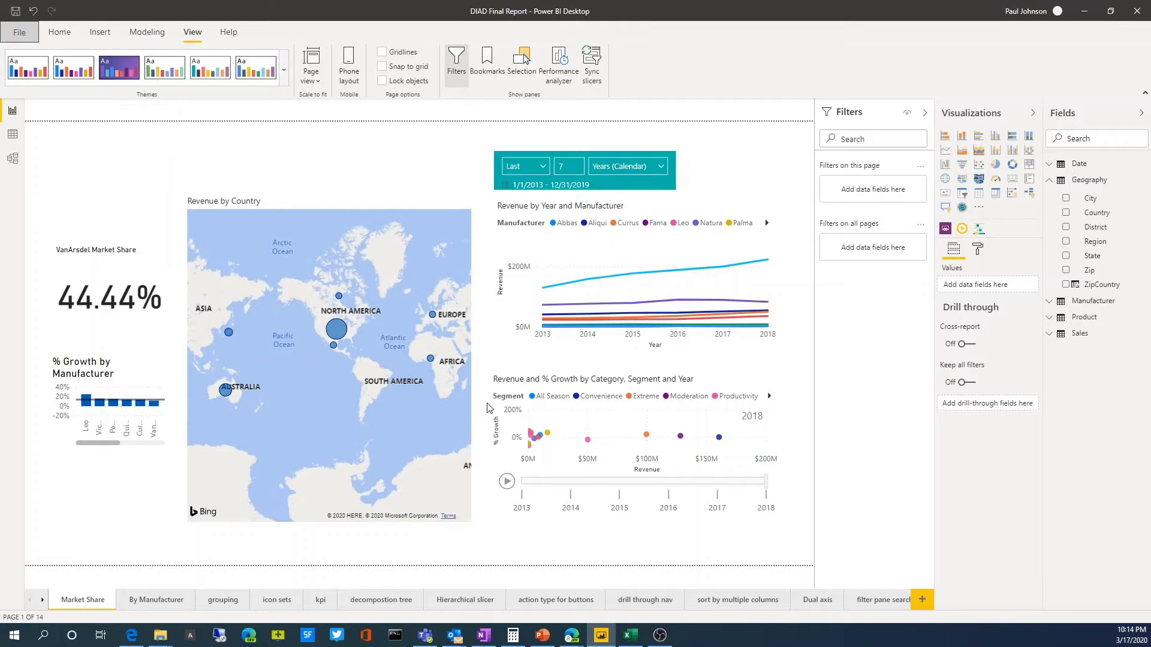
click(60, 33)
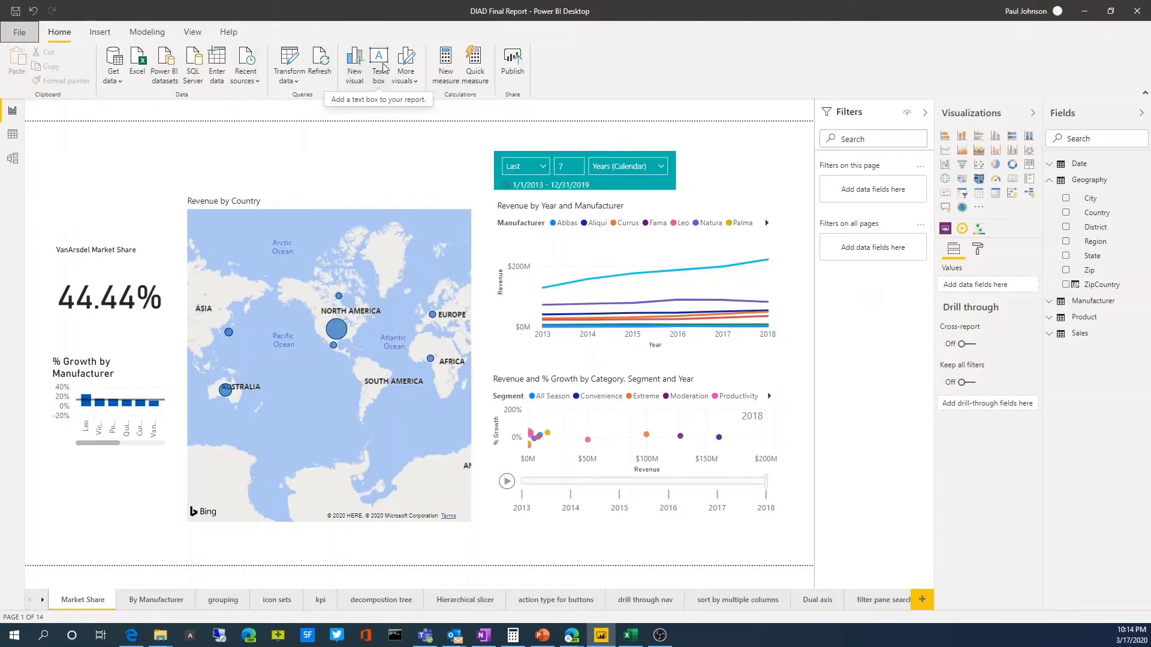
click(96, 33)
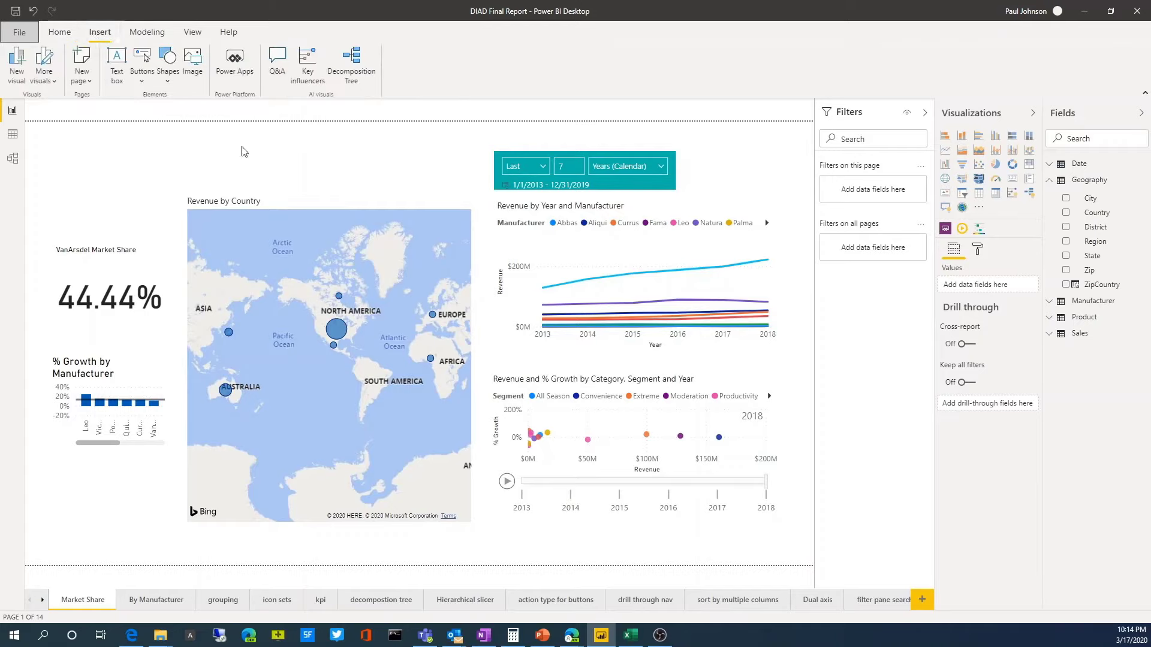
click(138, 36)
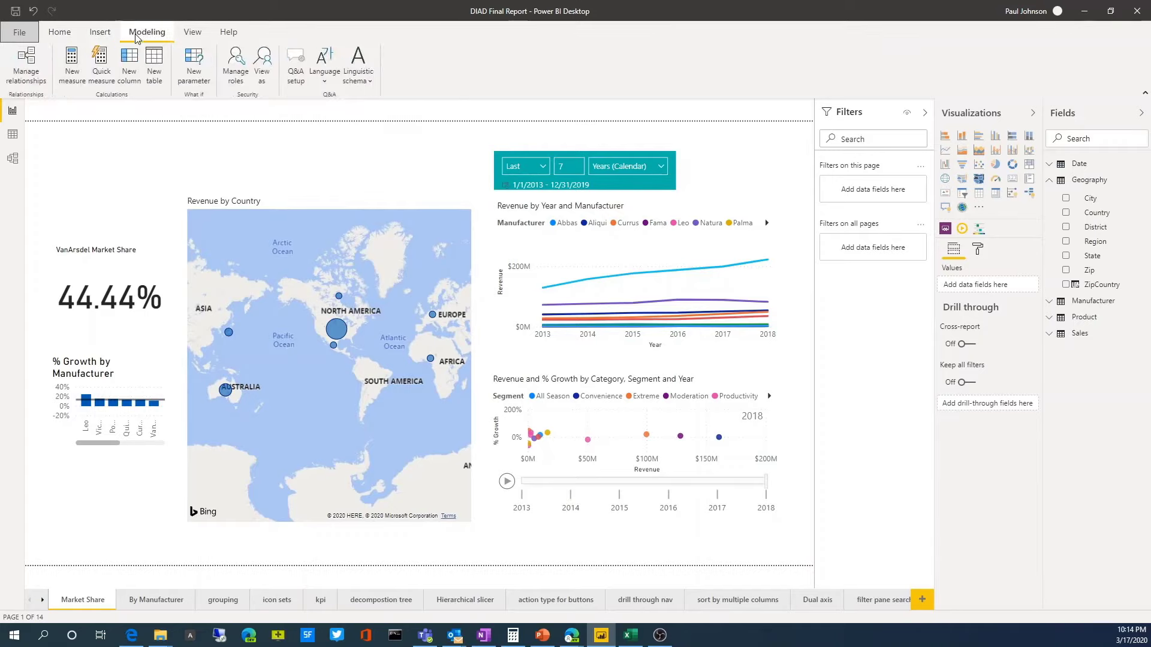
click(192, 35)
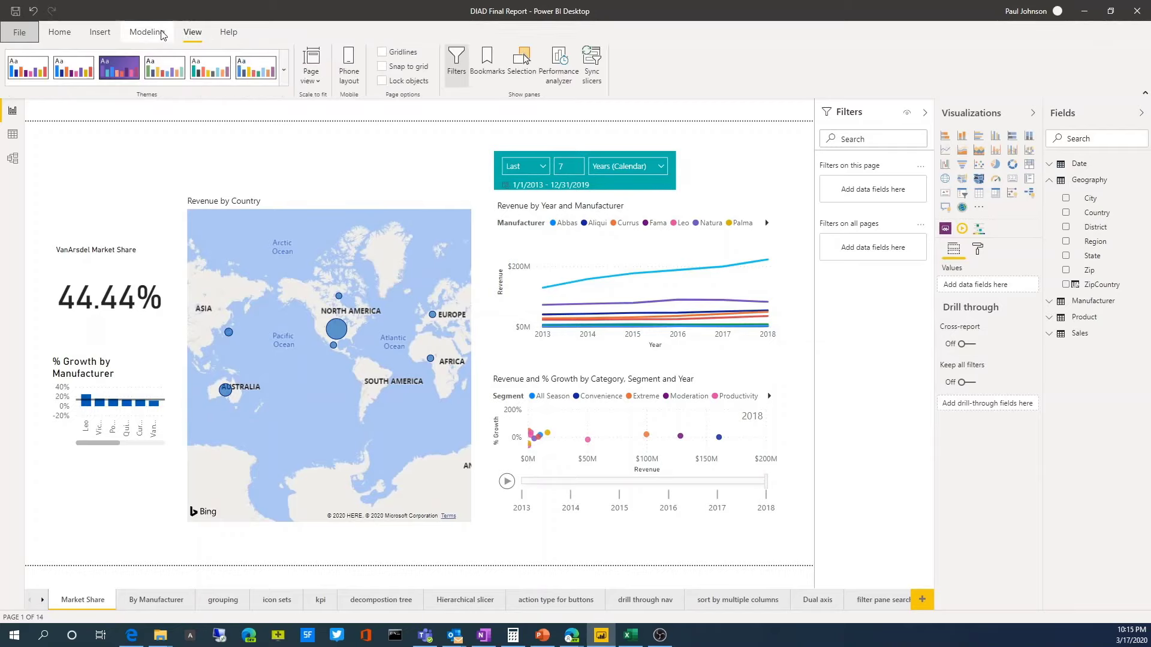
click(157, 34)
click(100, 33)
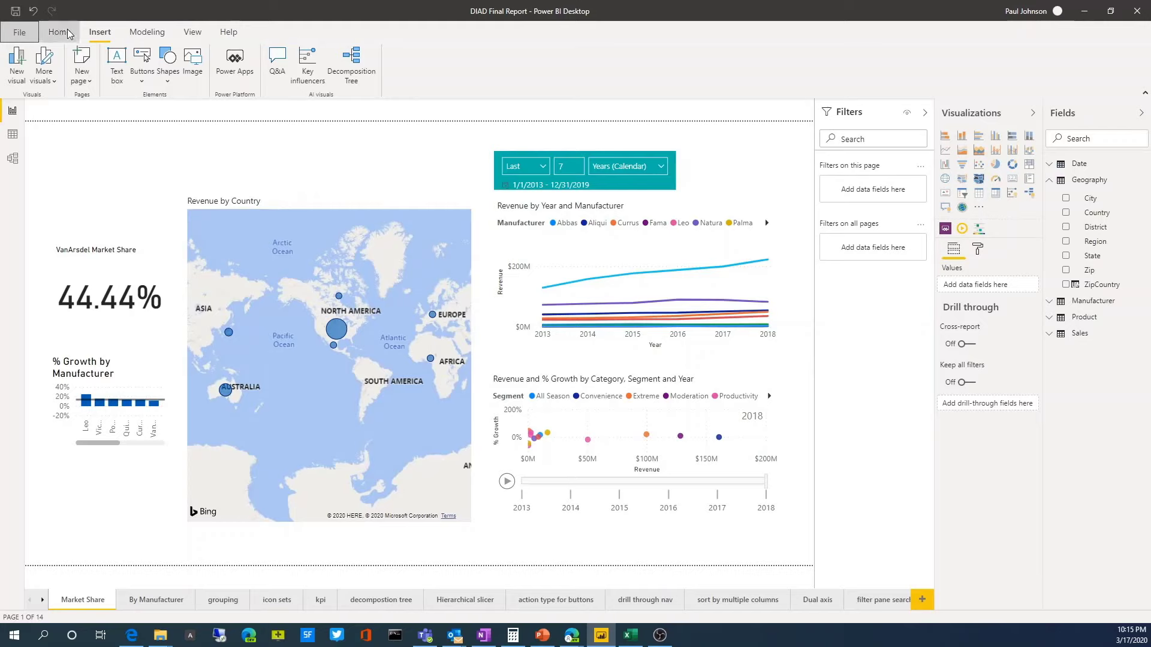
click(60, 33)
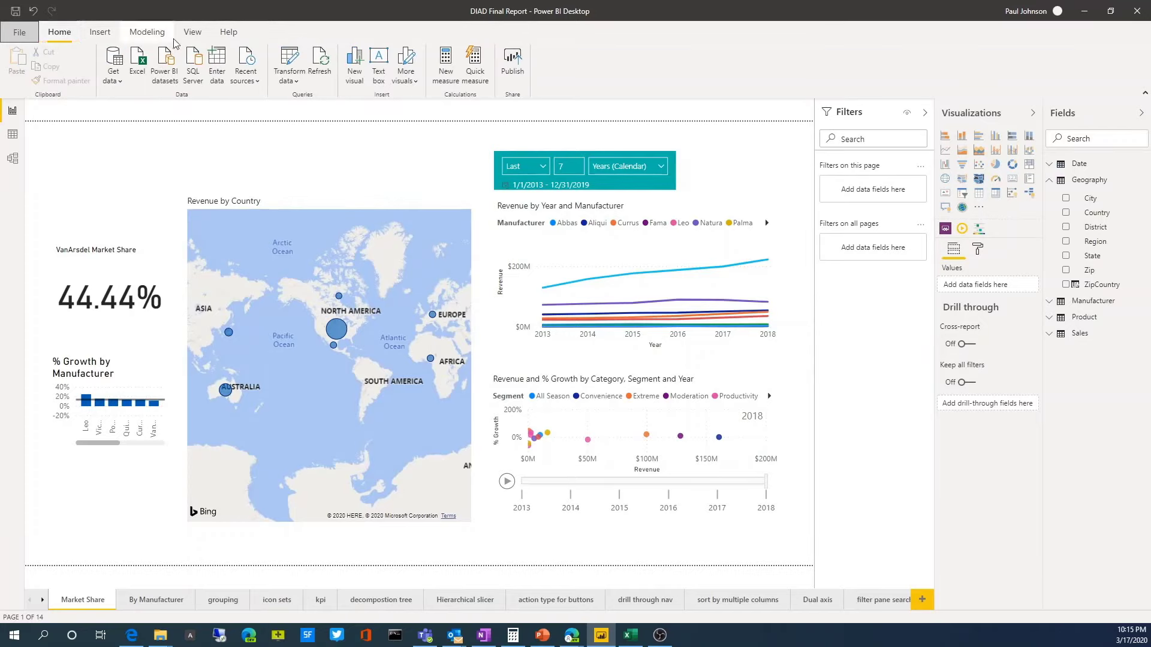
Examine the current theme's customization options for name and colors, text and visuals, and leave them without applying changes.
click(192, 32)
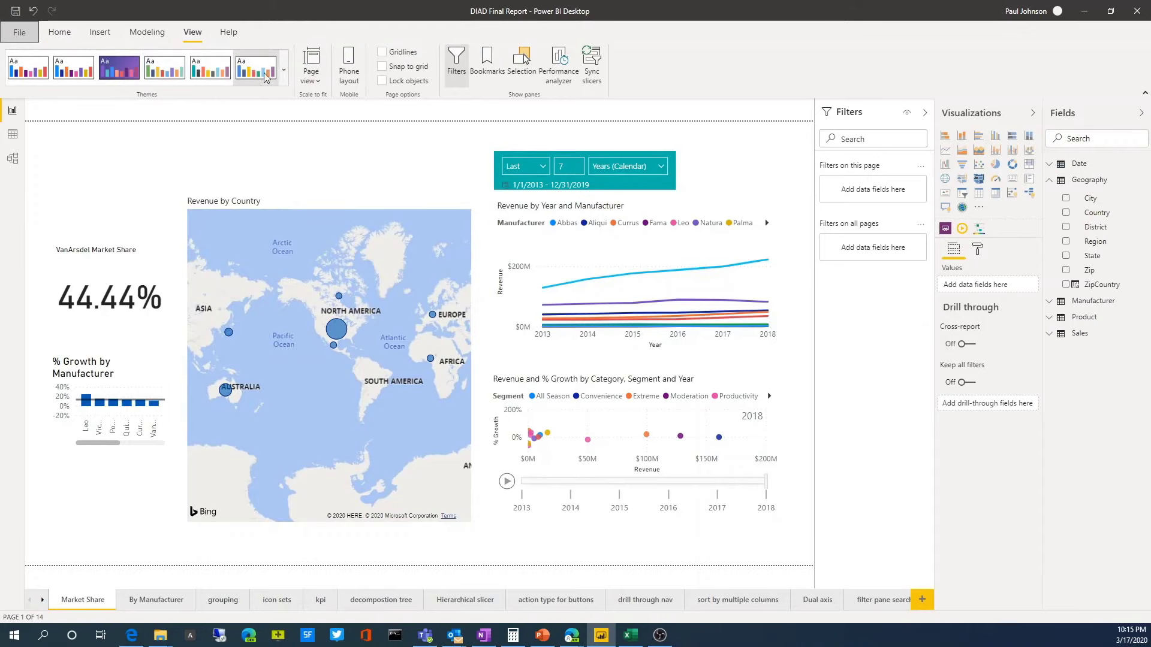
click(284, 70)
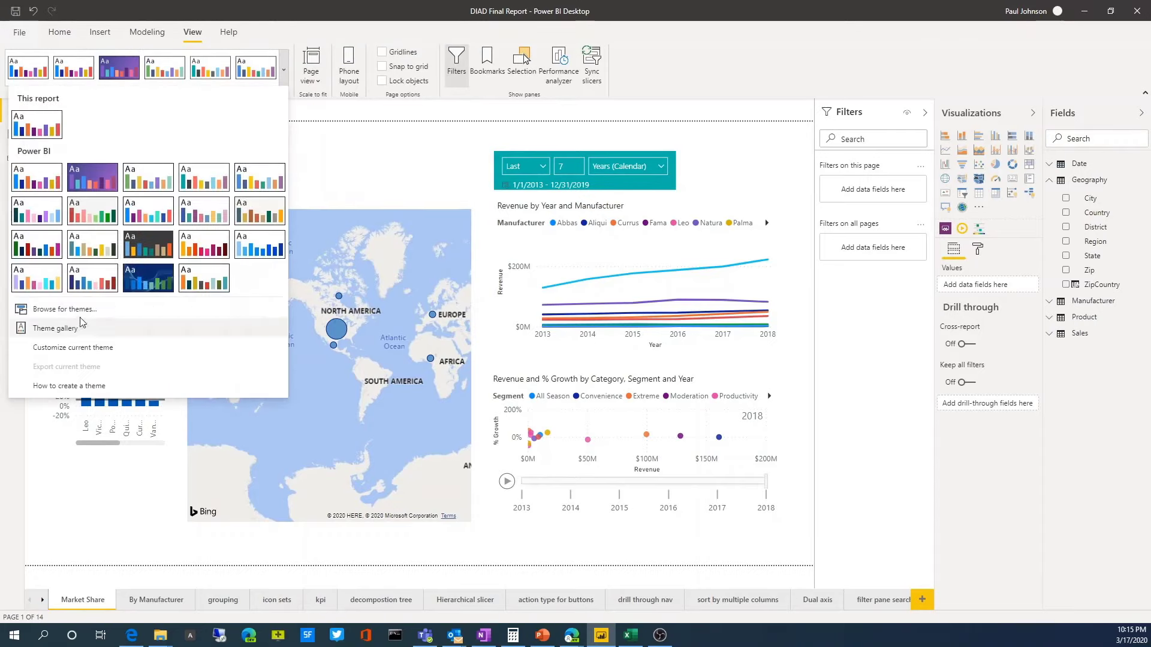
click(88, 350)
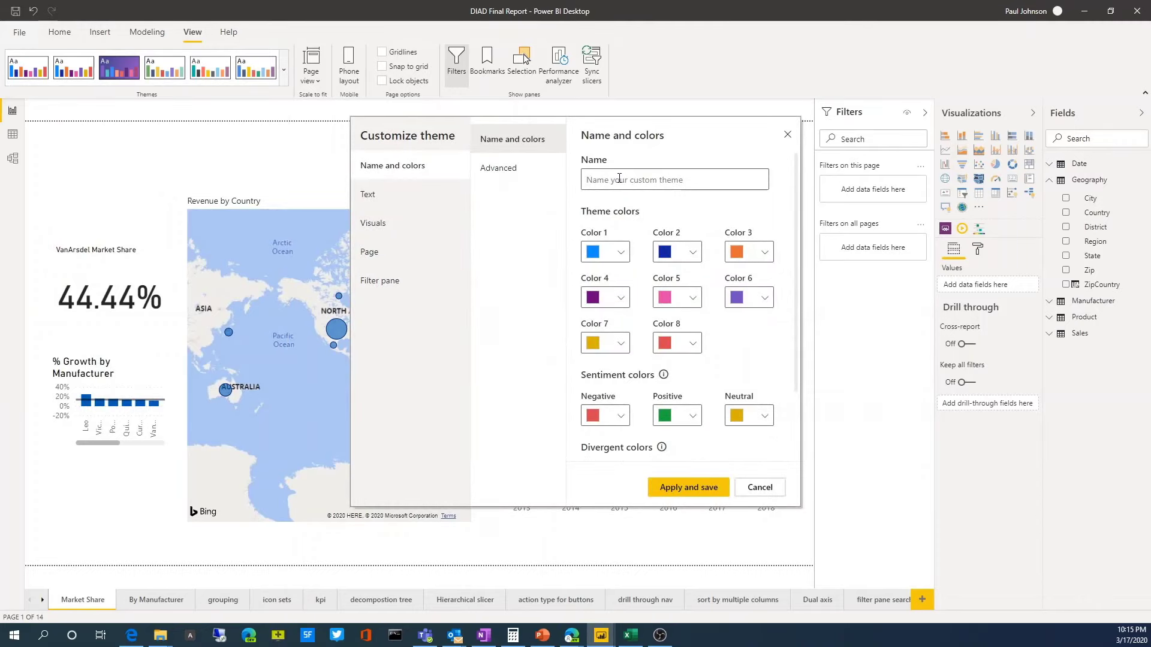
click(620, 179)
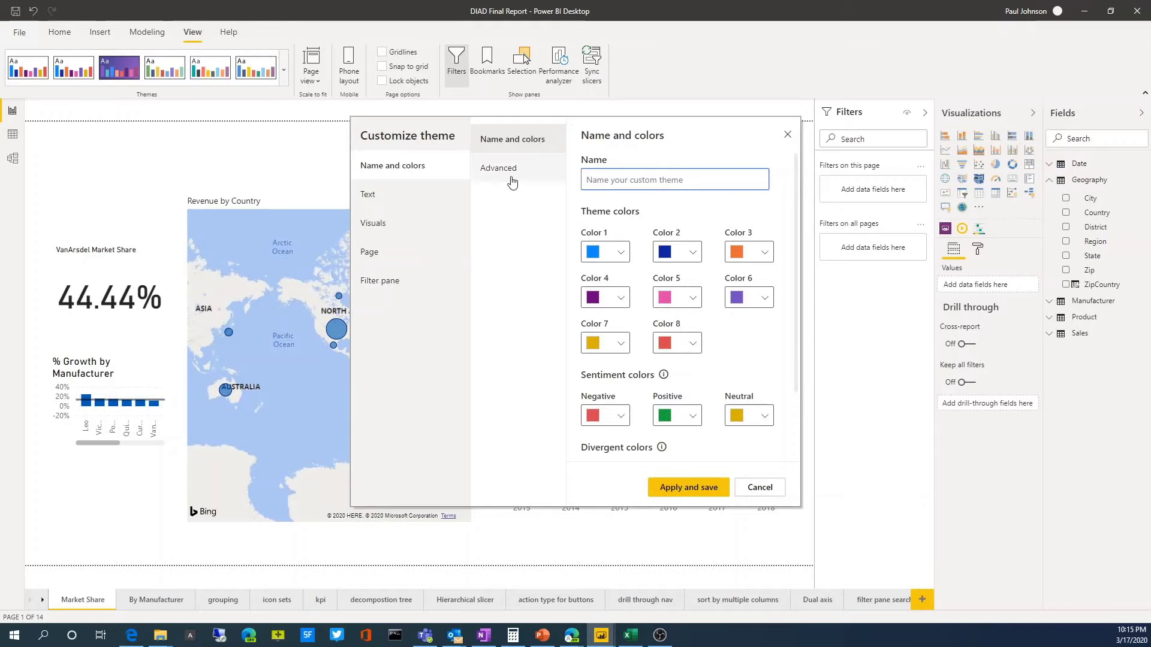
click(379, 196)
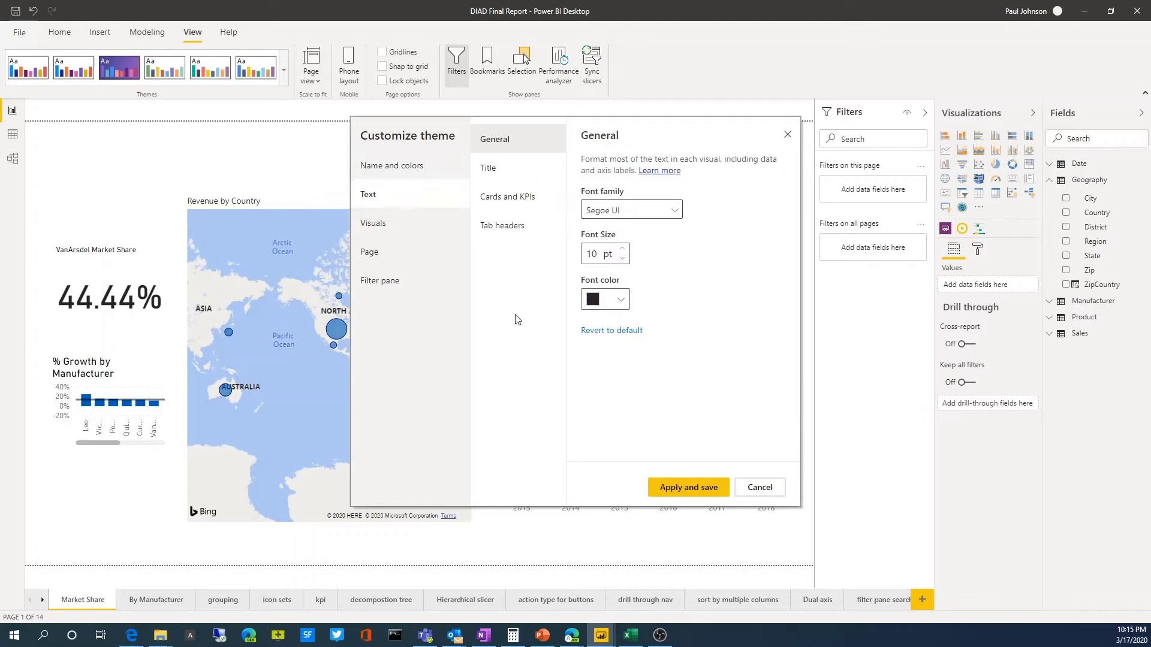
click(397, 226)
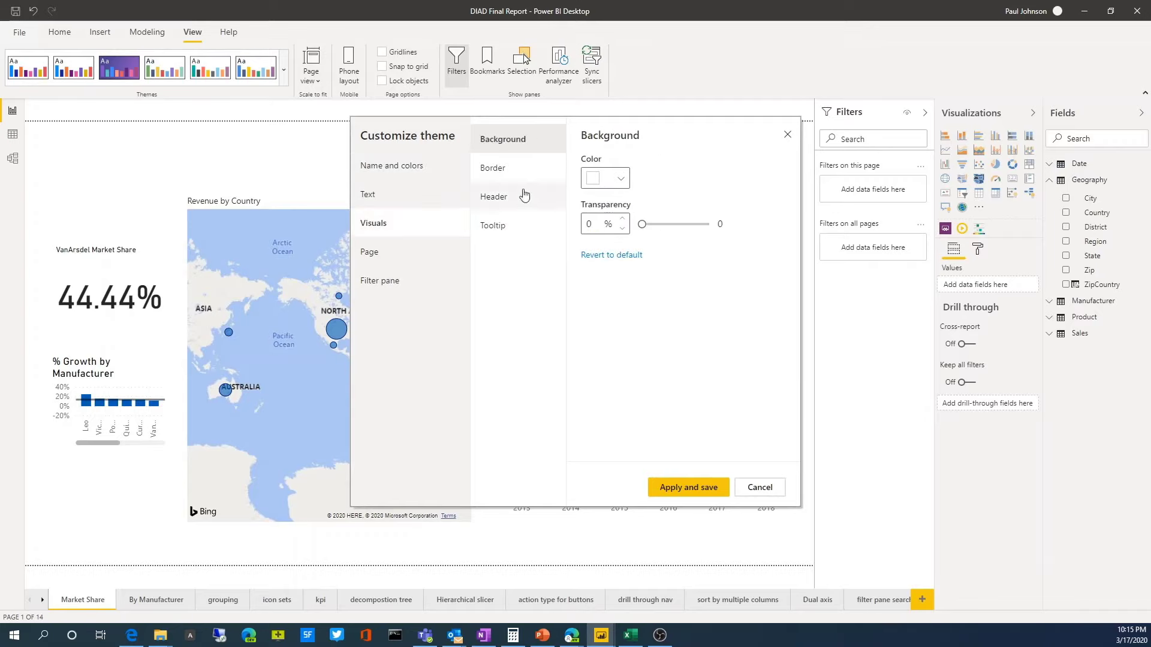
click(516, 168)
click(515, 145)
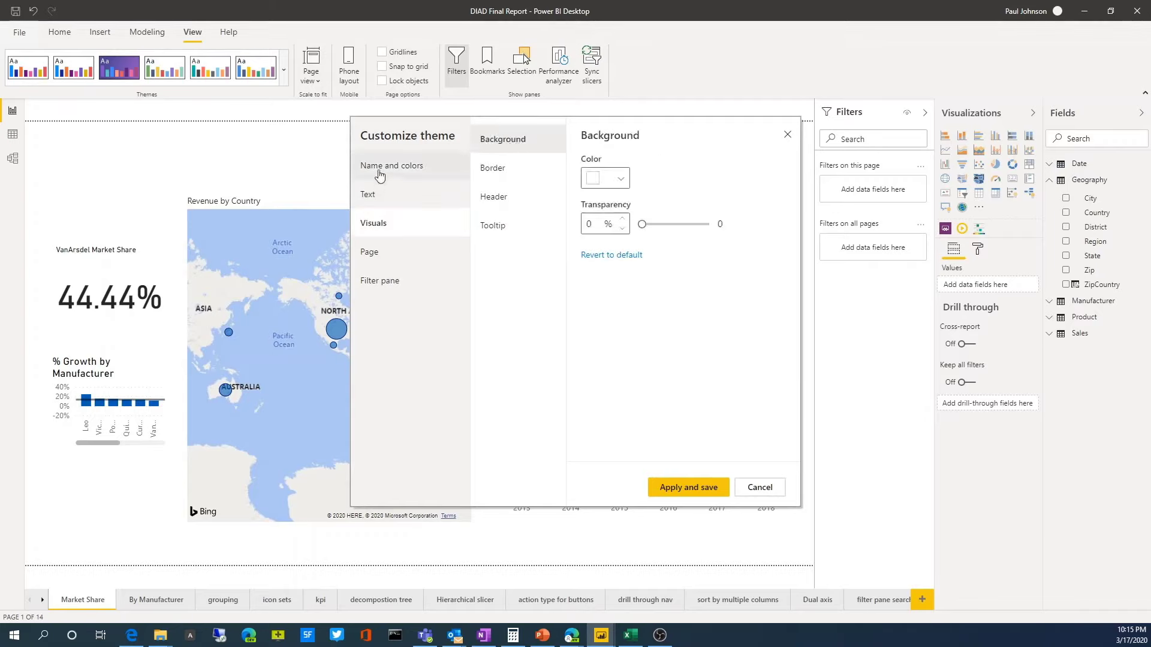
click(380, 171)
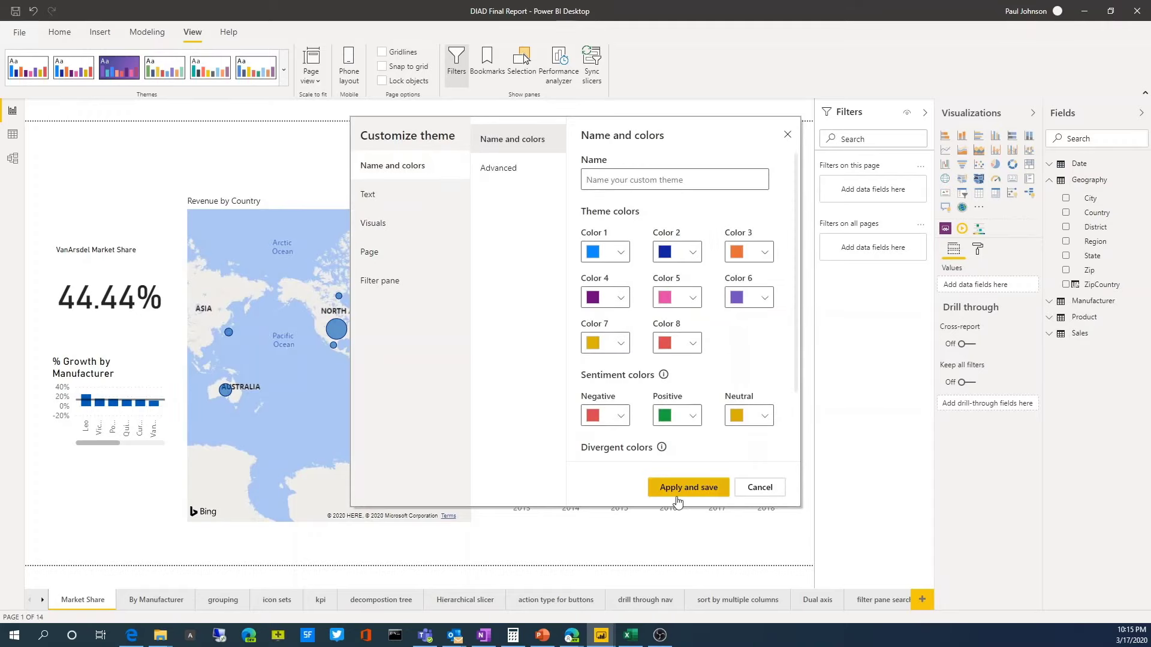
click(769, 496)
click(284, 71)
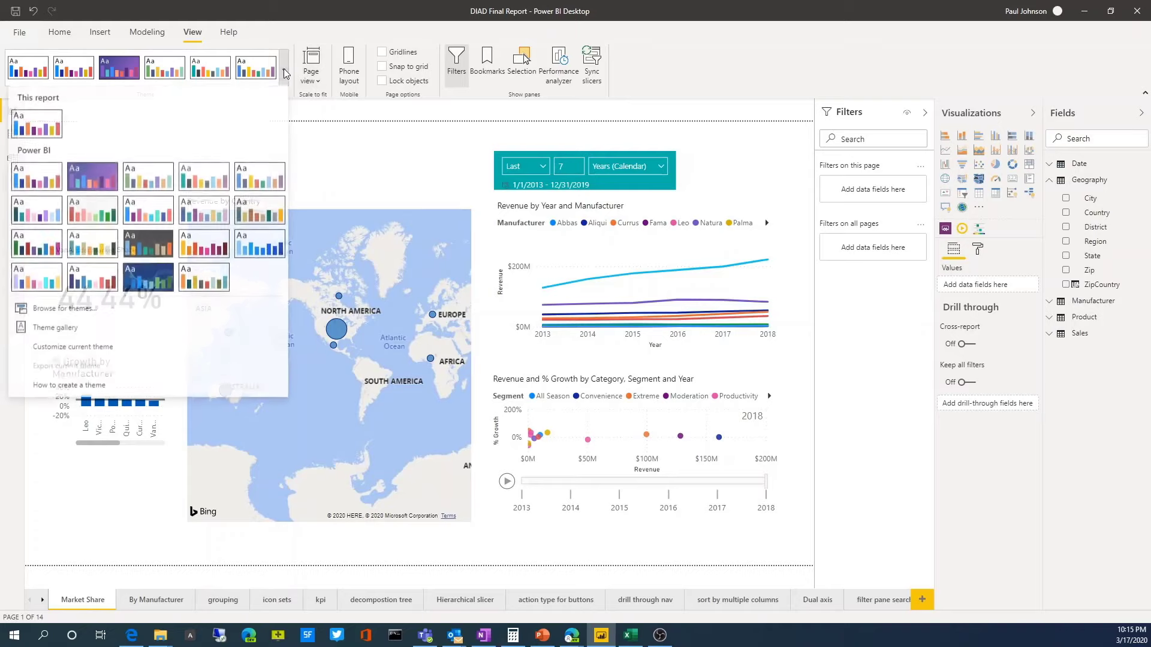
click(82, 348)
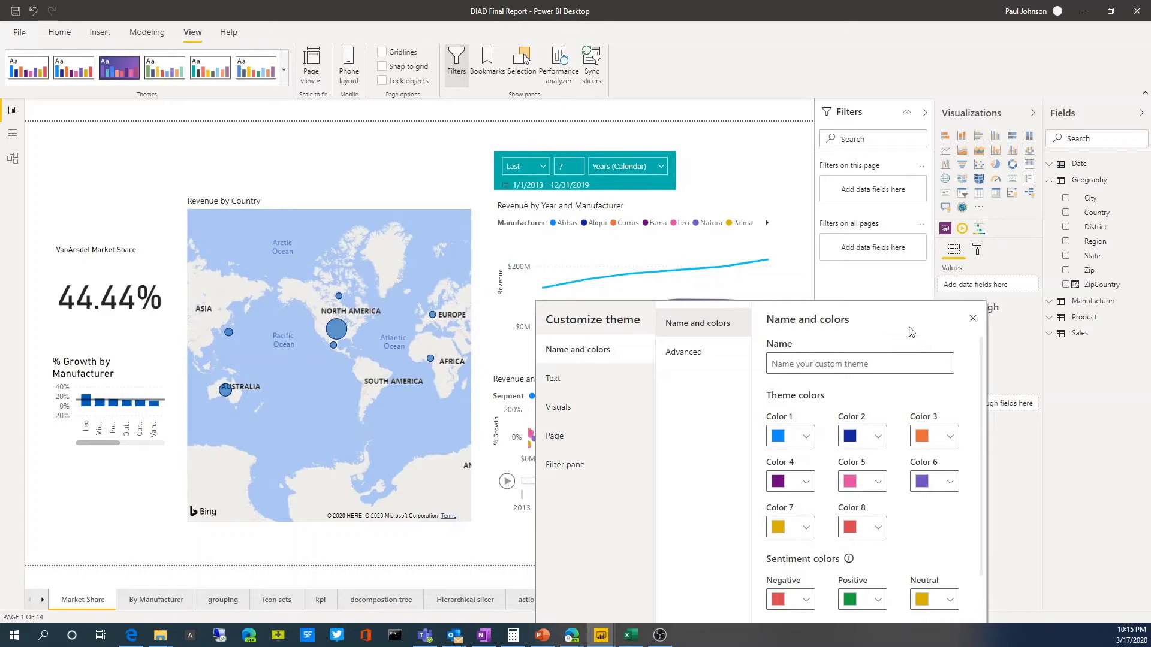
click(972, 319)
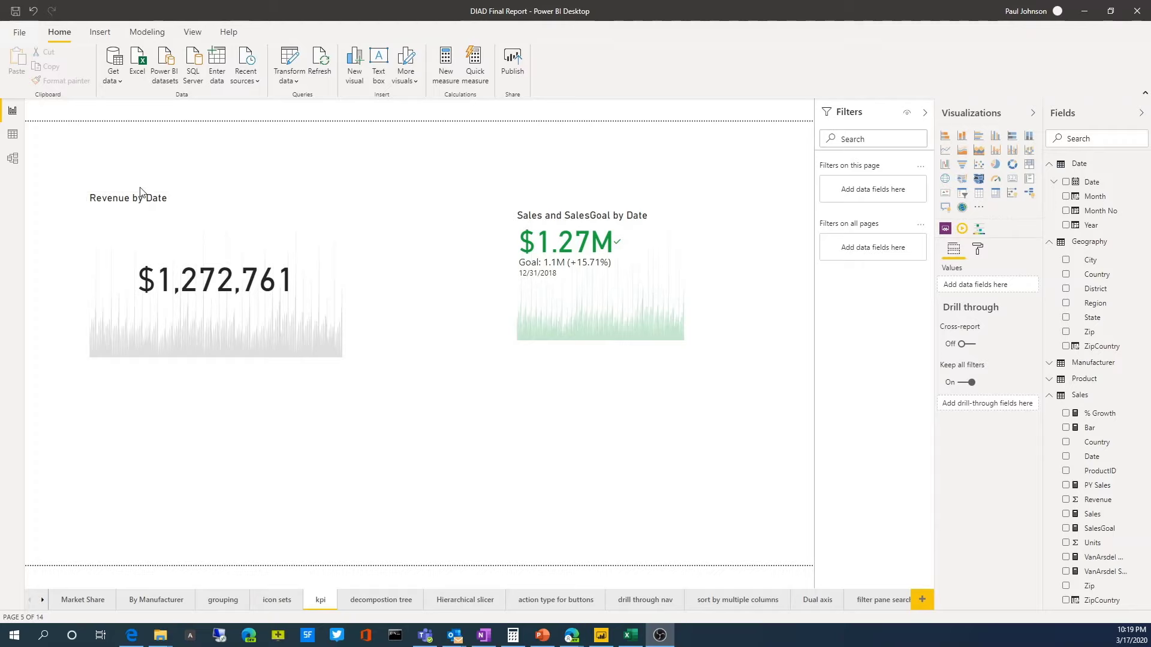
Examine the fields of the Revenue by Date KPI and the fields and format options of the Sales and SalesGoal KPI.
click(186, 201)
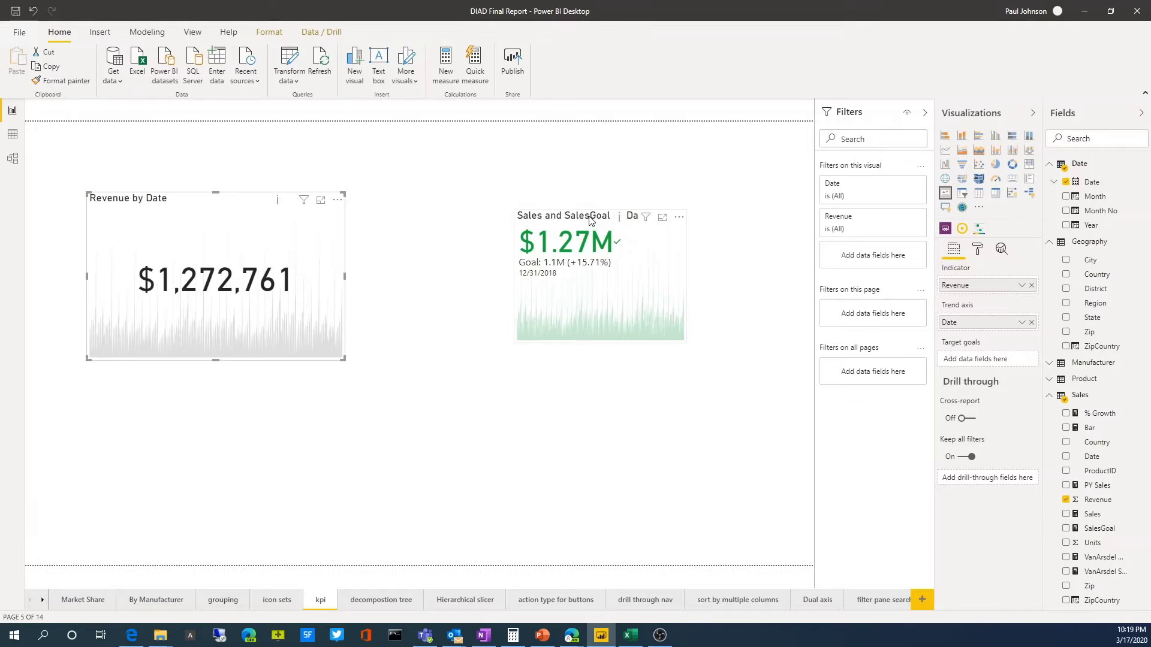
click(598, 239)
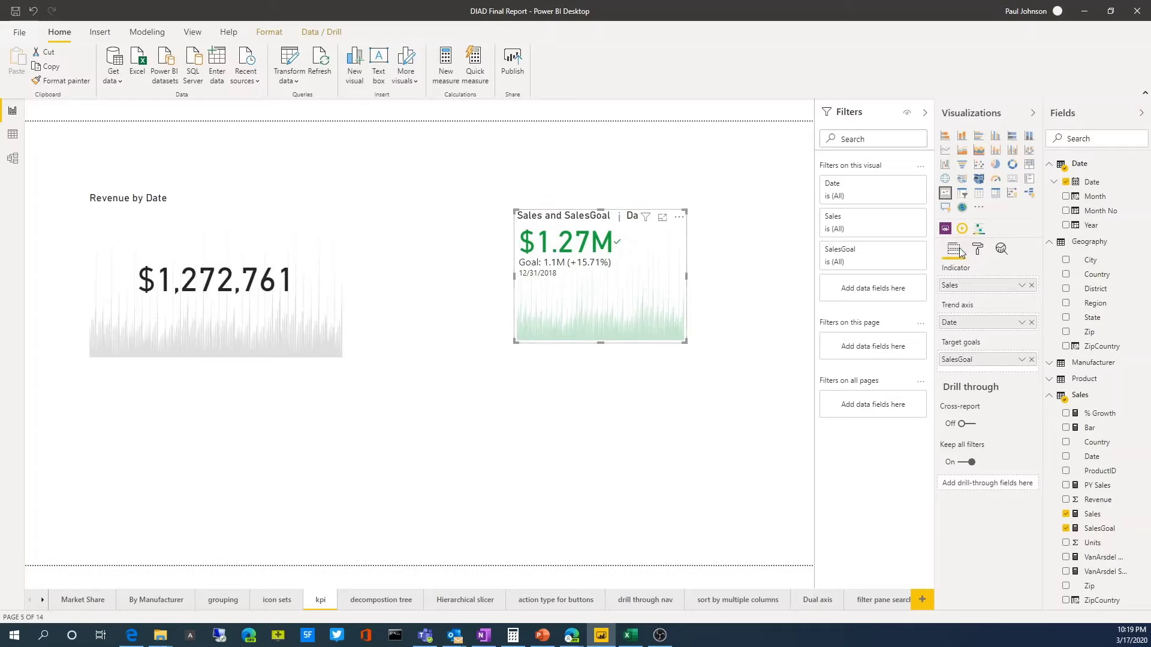
click(977, 249)
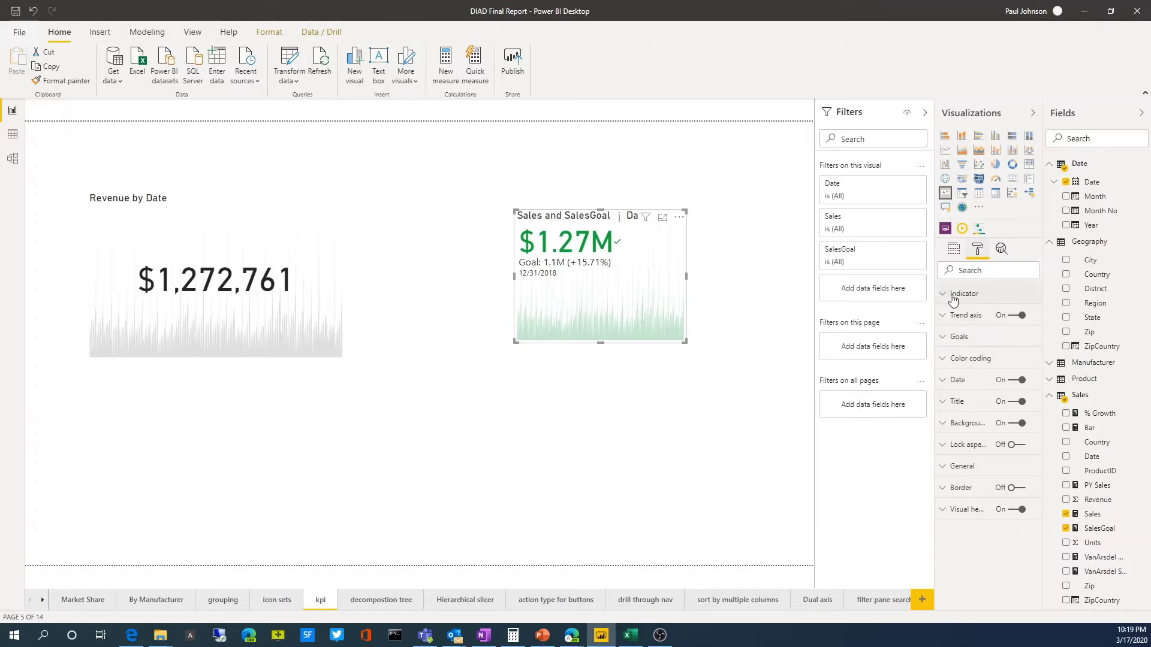
click(954, 248)
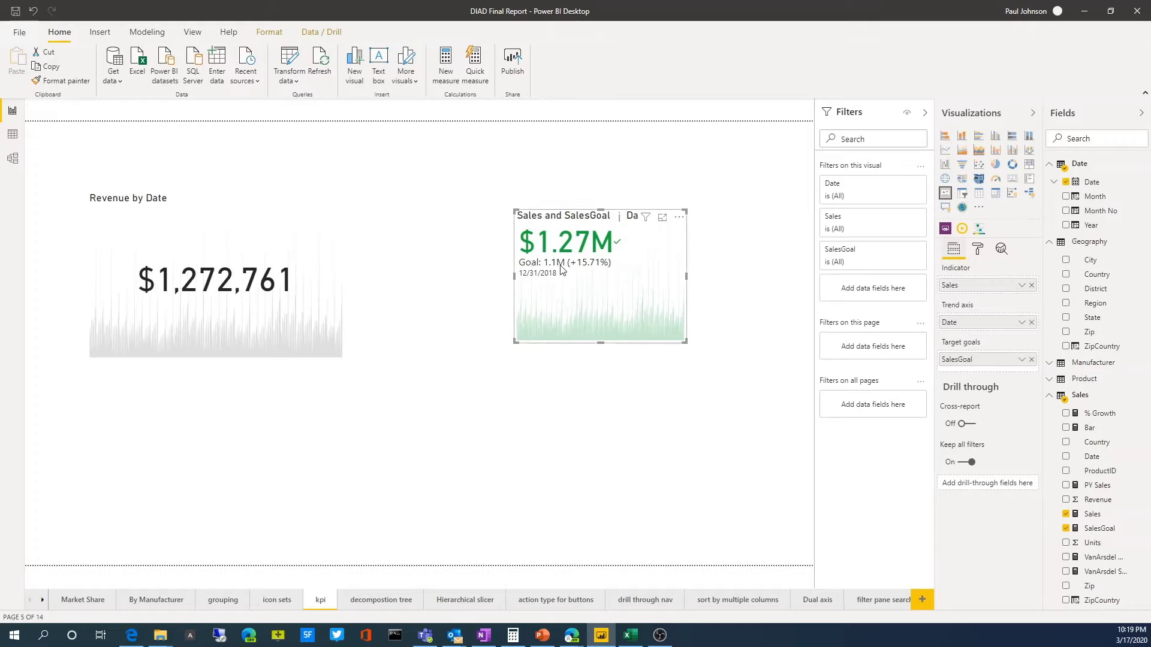
Try center horizontal and middle vertical alignment on the Sales and SalesGoal KPI's indicator, and restore left and top alignment.
click(977, 250)
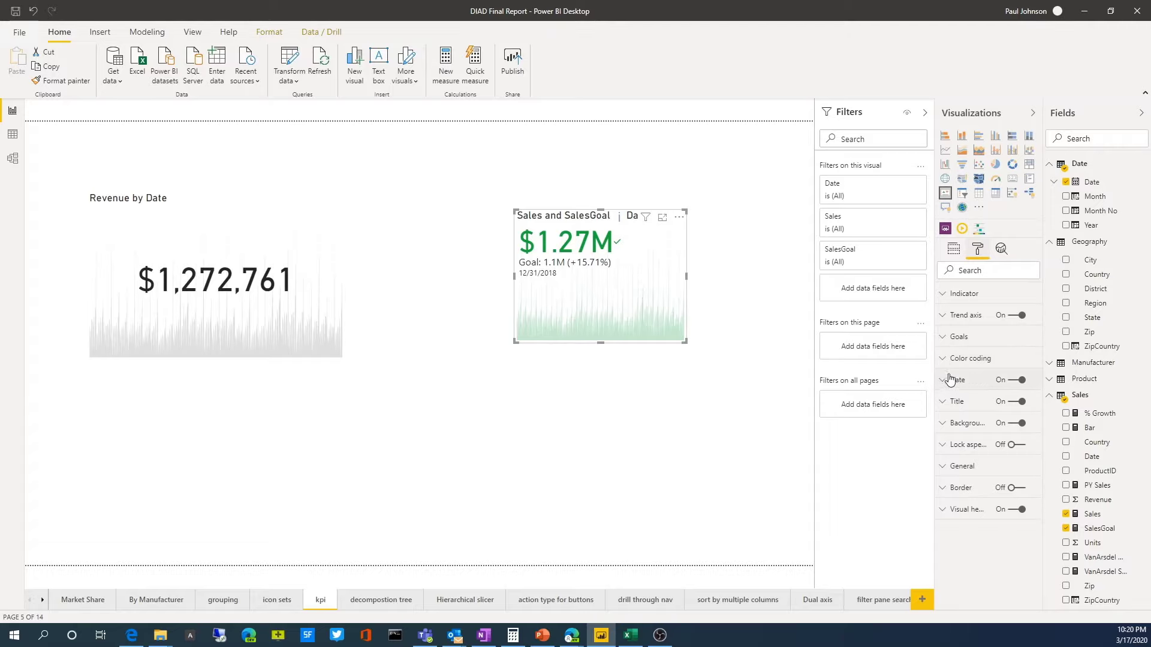
click(944, 466)
click(944, 466)
click(944, 294)
click(966, 481)
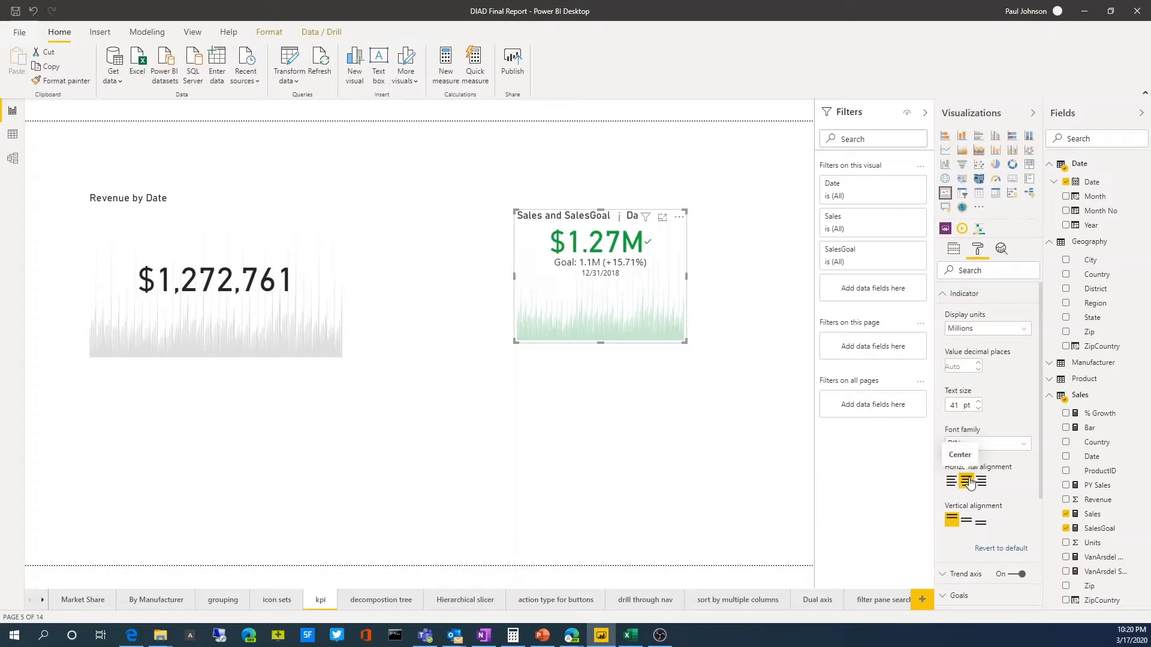
click(952, 481)
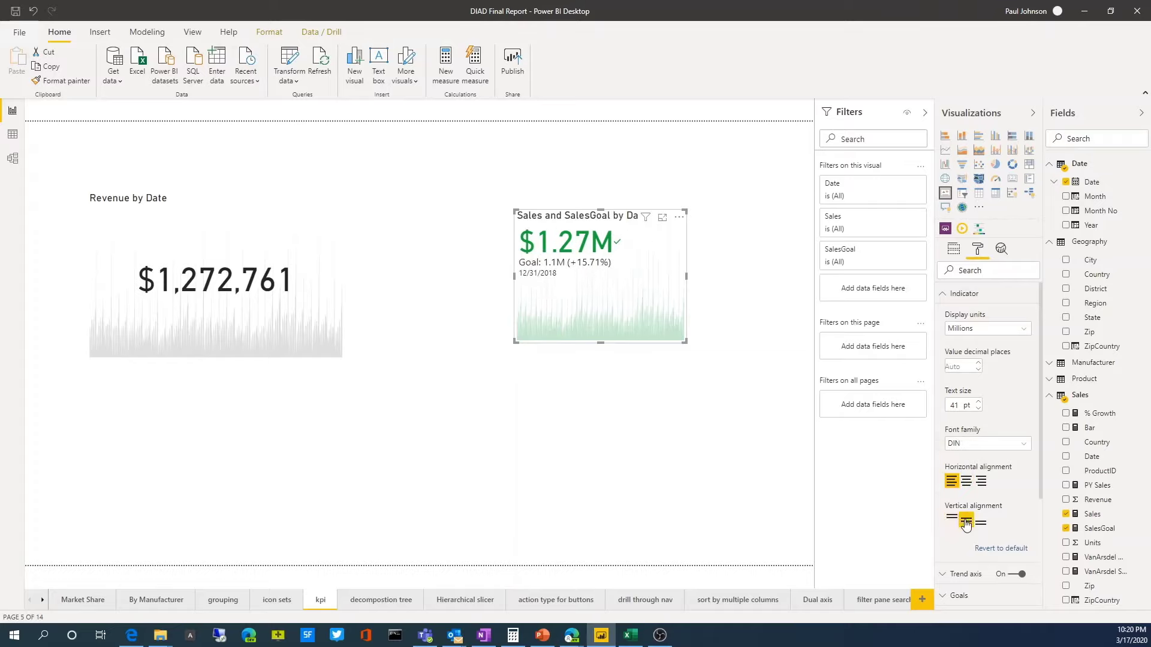
click(965, 520)
click(951, 520)
Remove SalesGoal from the Sales KPI and add it back as the target goal.
click(954, 249)
click(1066, 528)
drag(1095, 528, 979, 361)
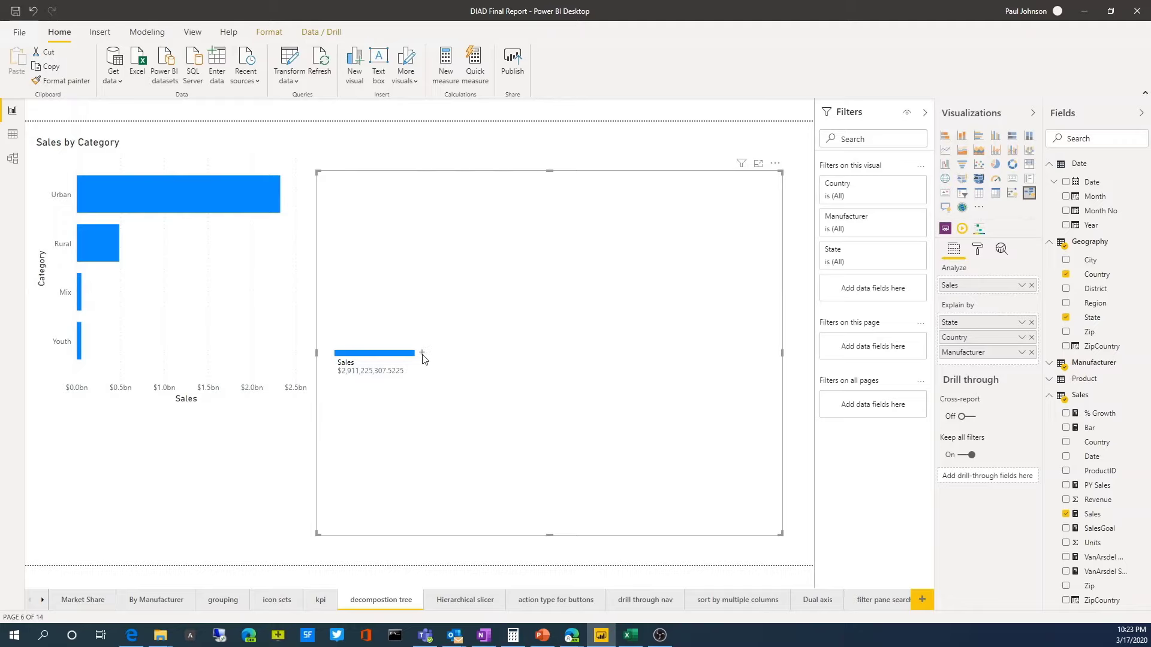
Break Sales down by Country in the decomposition tree and split the USA node by its High value factor.
click(423, 355)
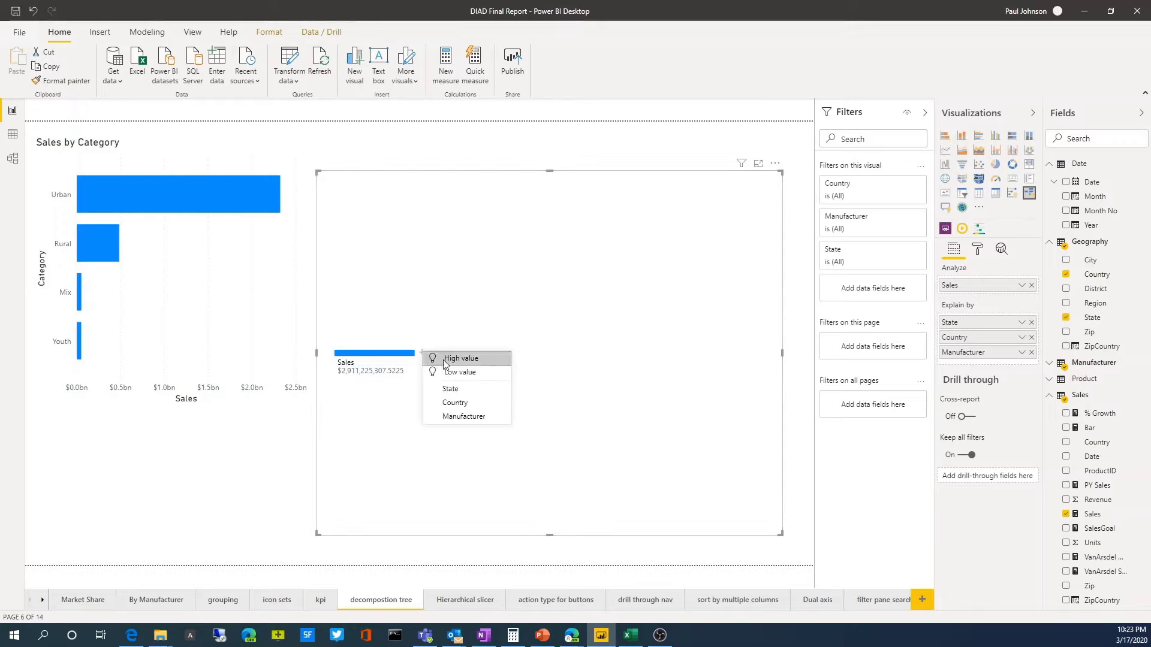
click(453, 402)
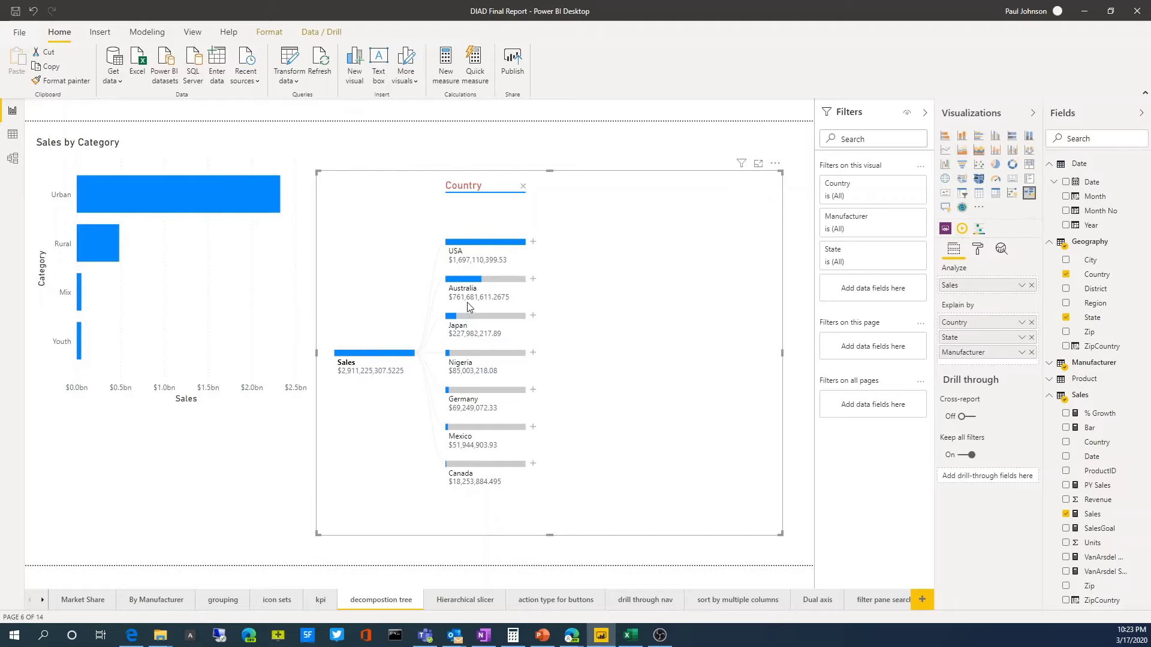
click(533, 243)
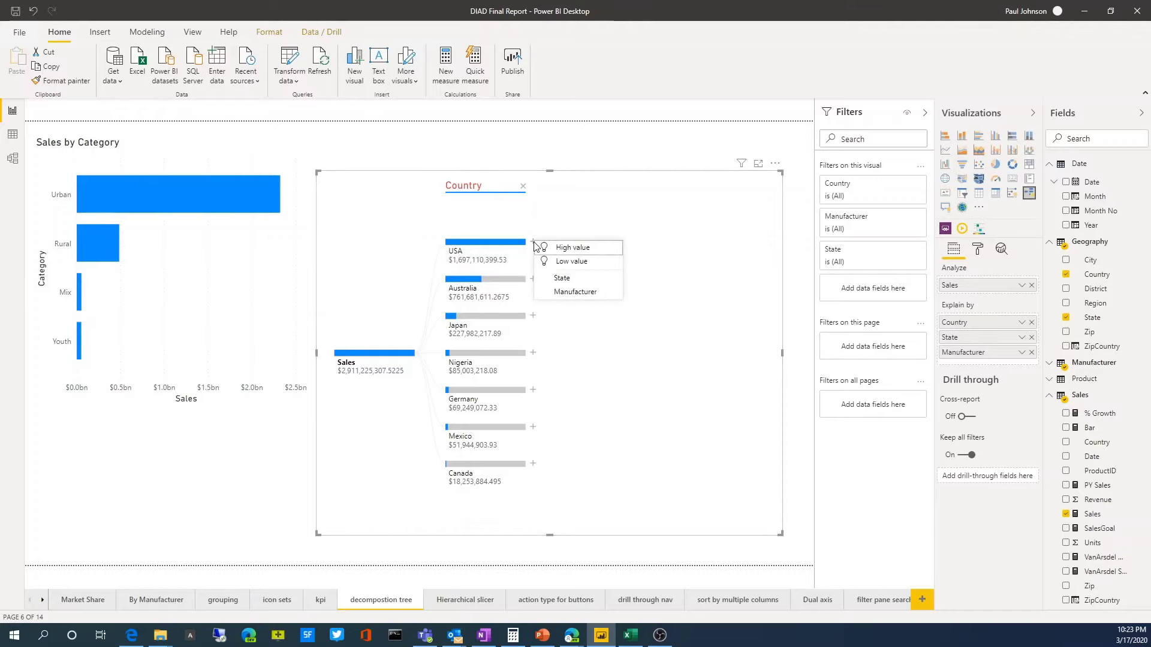
click(570, 250)
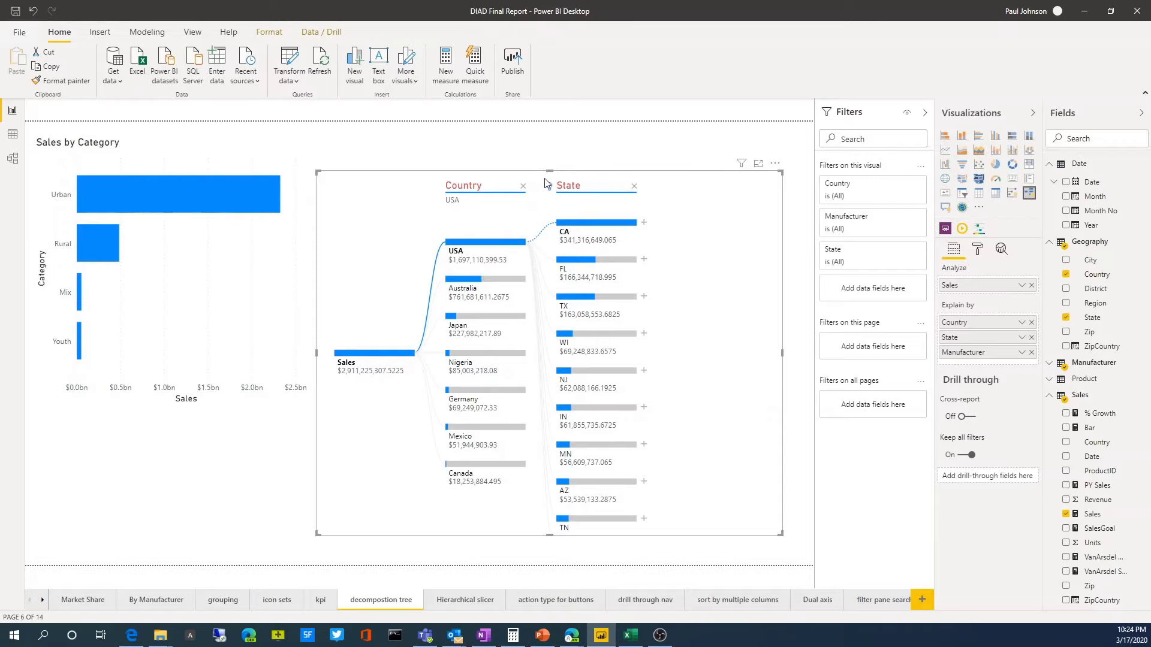
click(644, 225)
key(Escape)
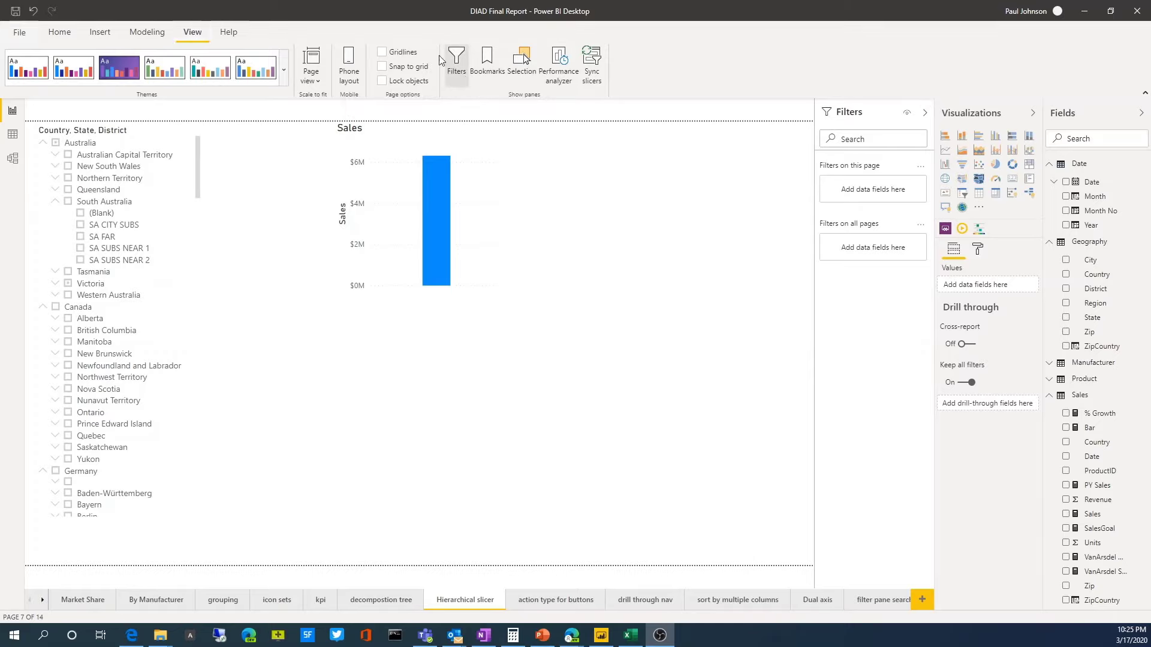
Hide the Filters pane on the Hierarchical slicer page and show it again.
click(454, 70)
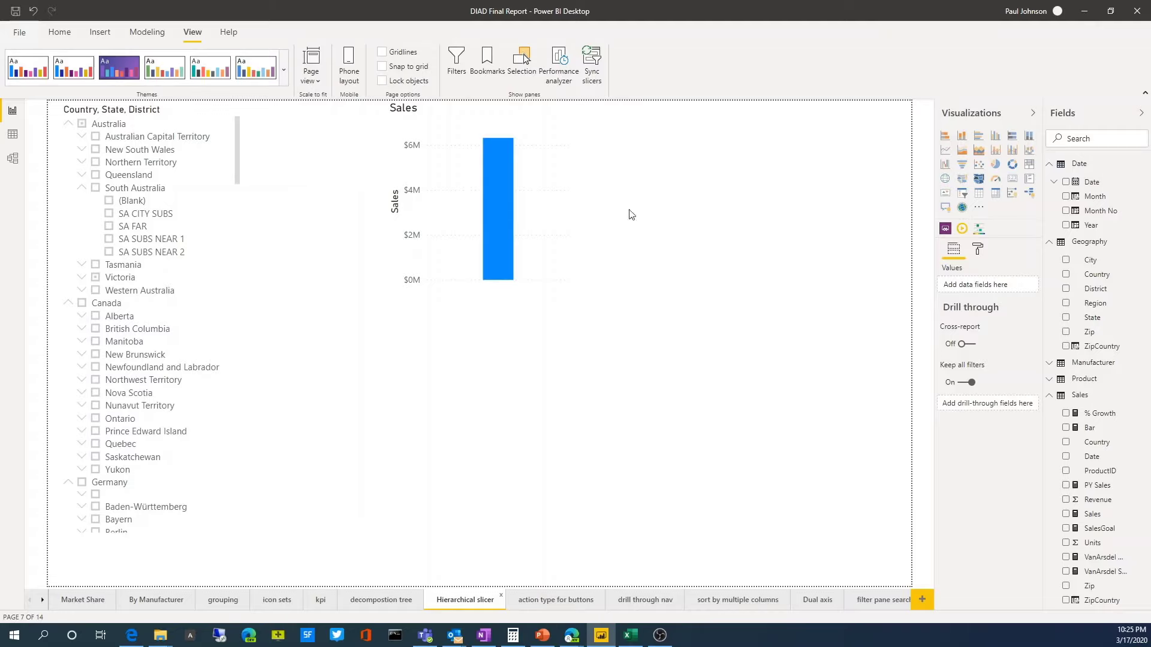
click(461, 65)
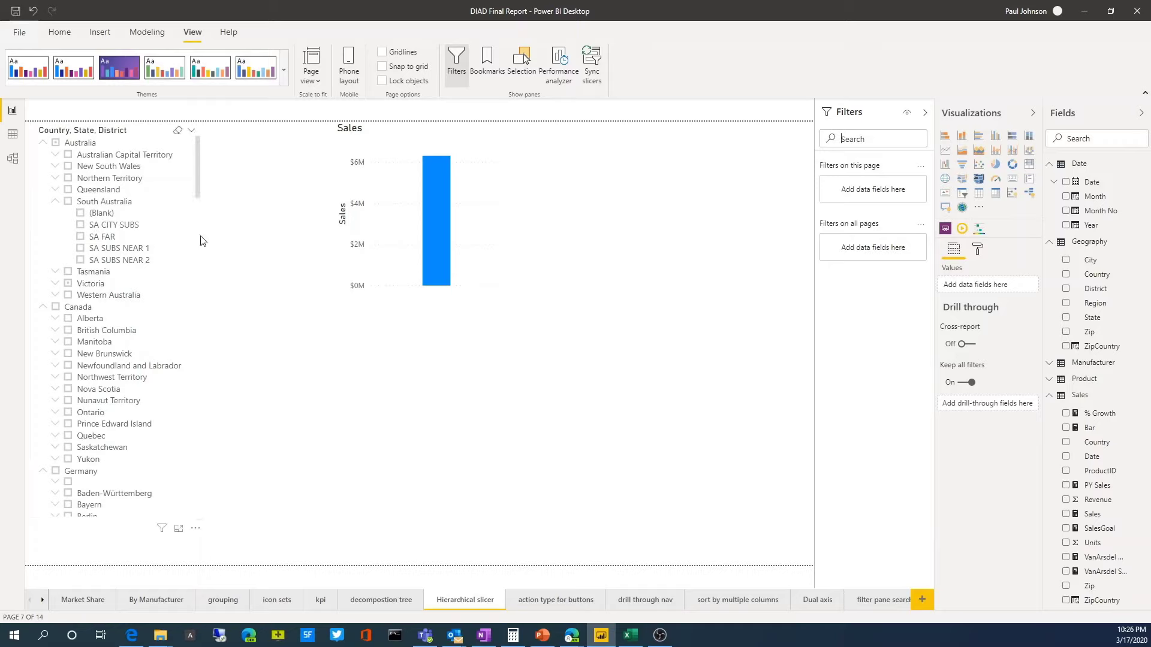
Select Victoria in the Country, State, District slicer and collapse South Australia and every country from Australia through Nigeria.
click(195, 286)
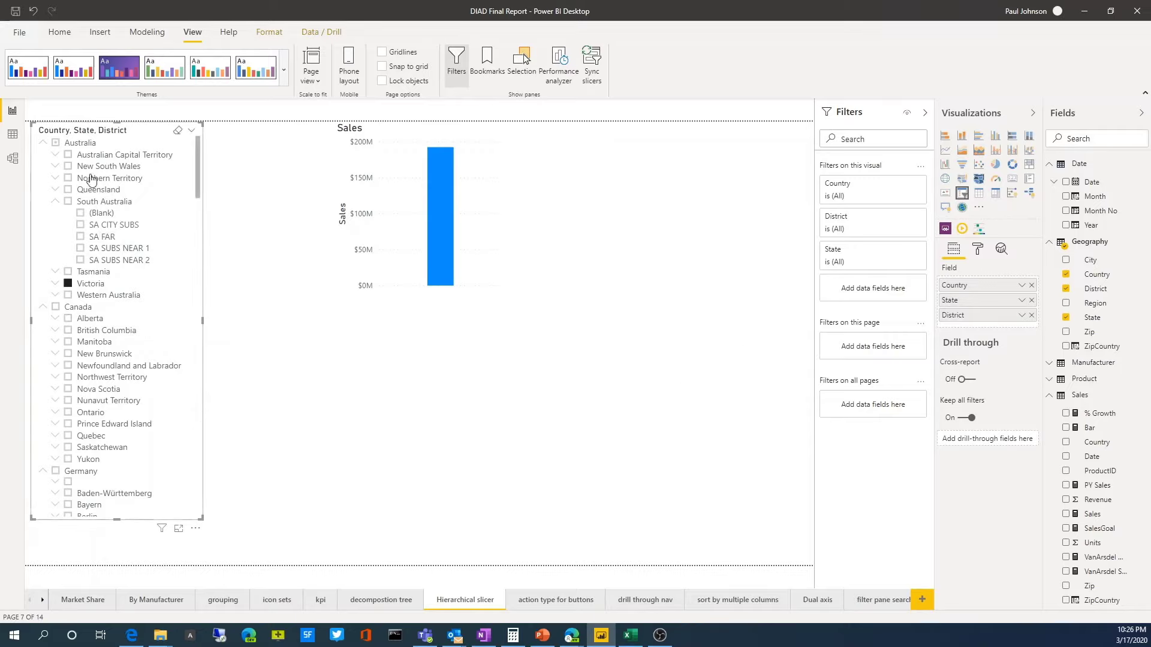
click(56, 203)
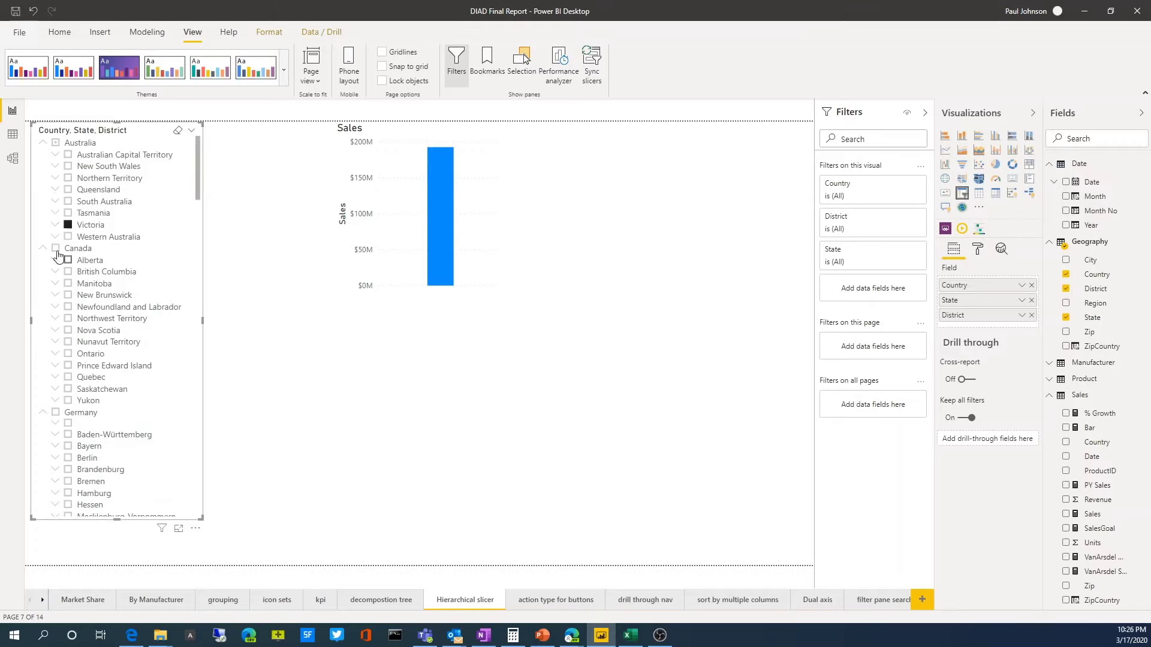
click(43, 248)
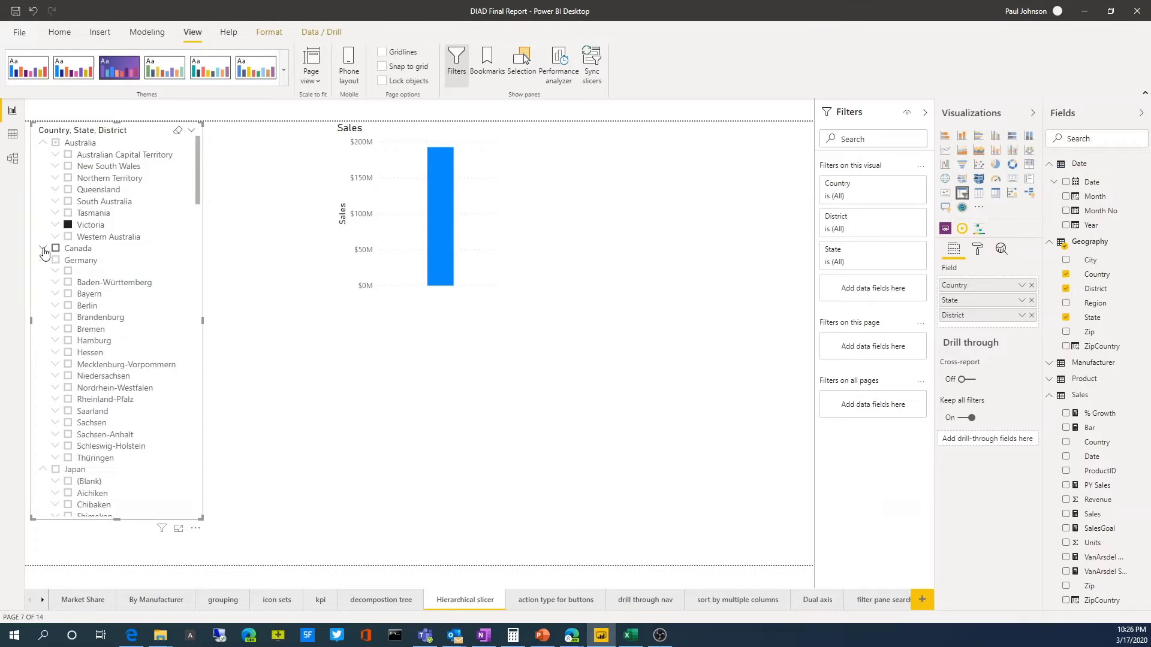
click(43, 143)
click(43, 168)
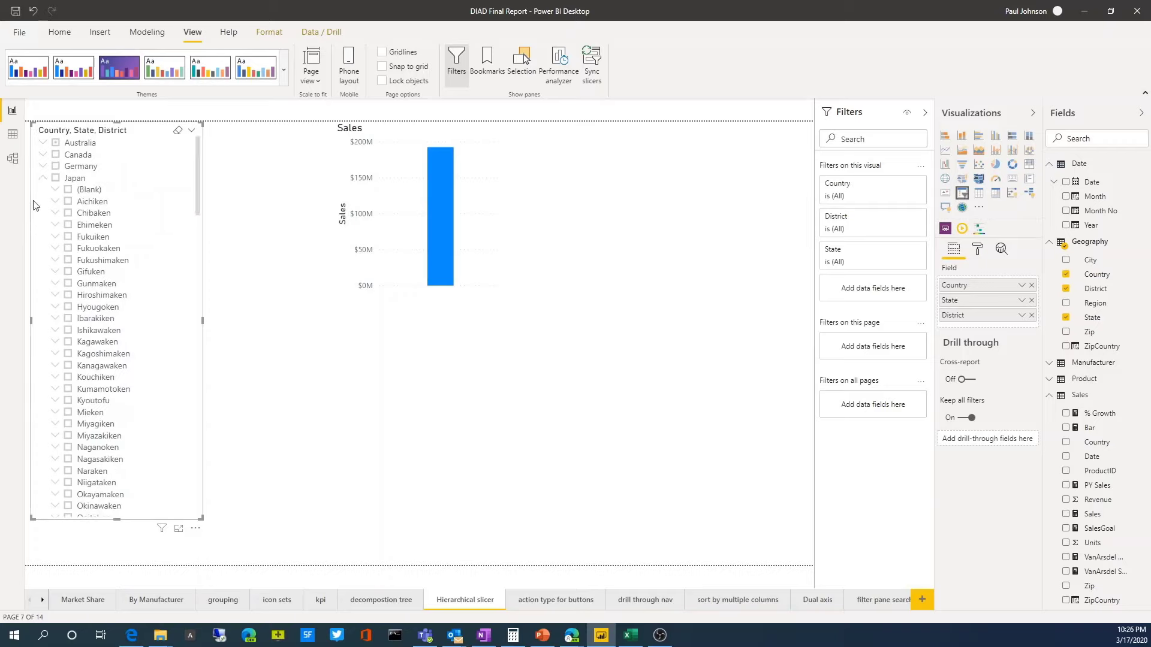
click(43, 178)
click(43, 190)
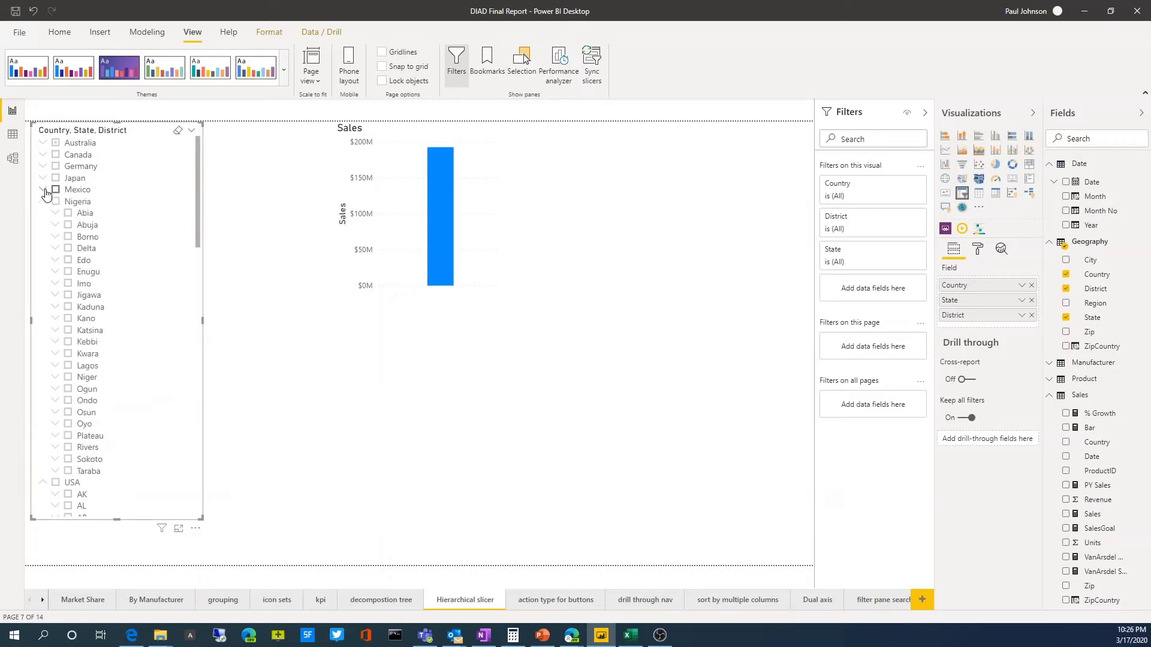
click(43, 202)
Filter the slicer to AL under USA, collapse and reopen USA, and expand AL to its districts.
click(173, 239)
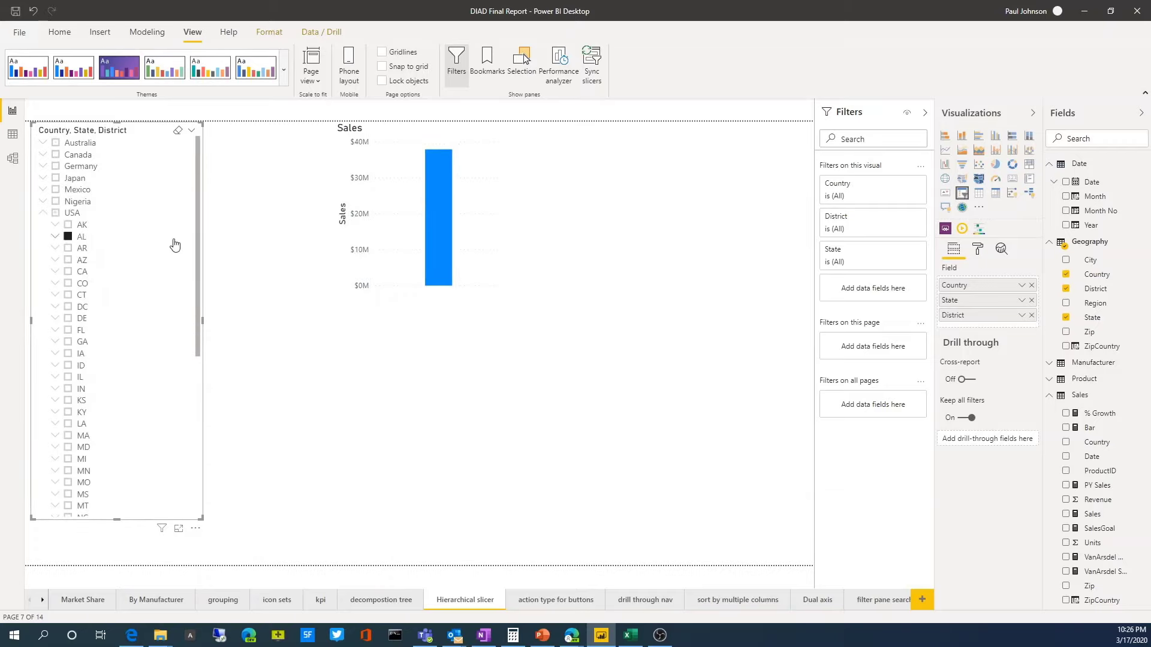
click(44, 214)
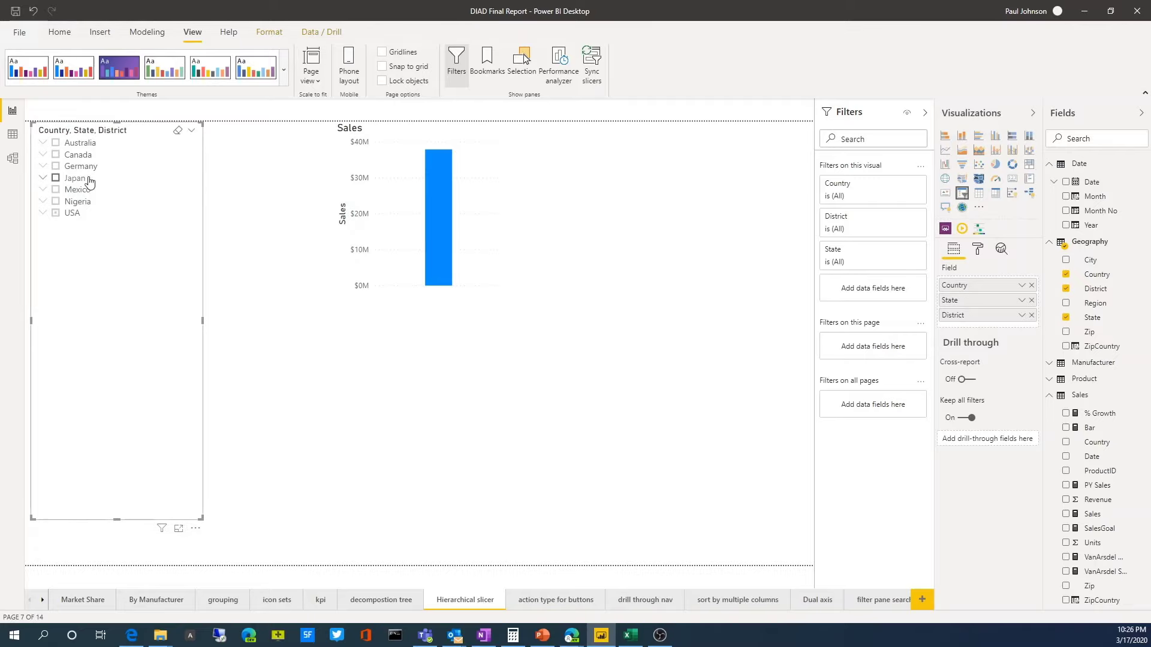
click(41, 213)
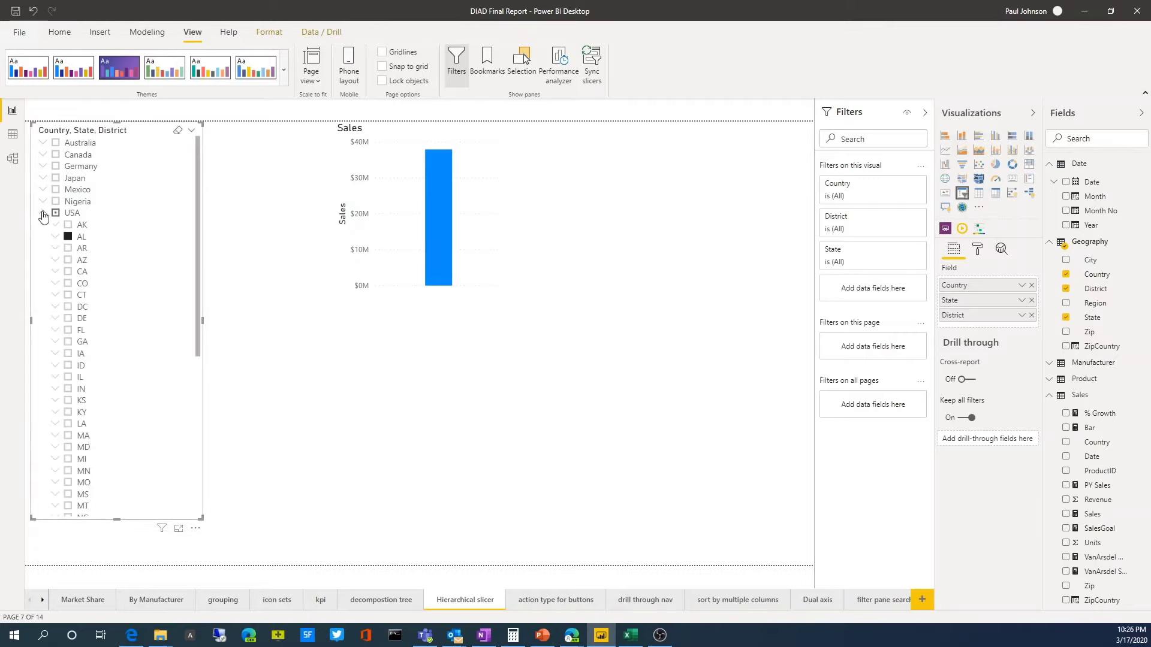
click(56, 236)
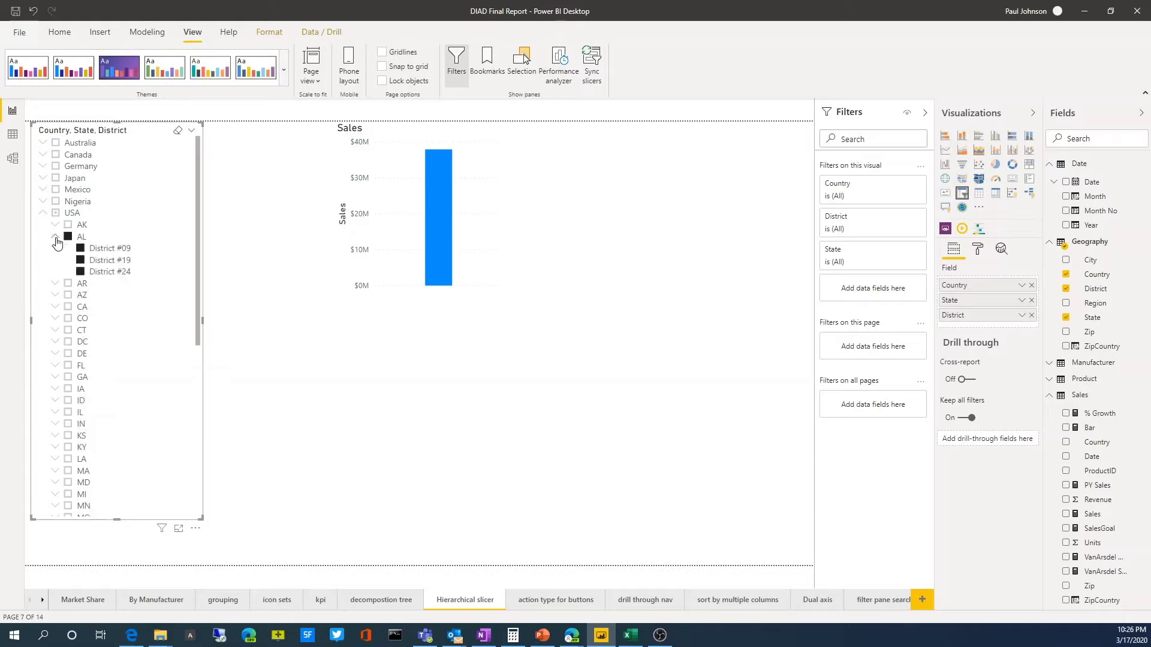
Expand Canada in the slicer and briefly open and close its Alberta and British Columbia districts.
click(43, 155)
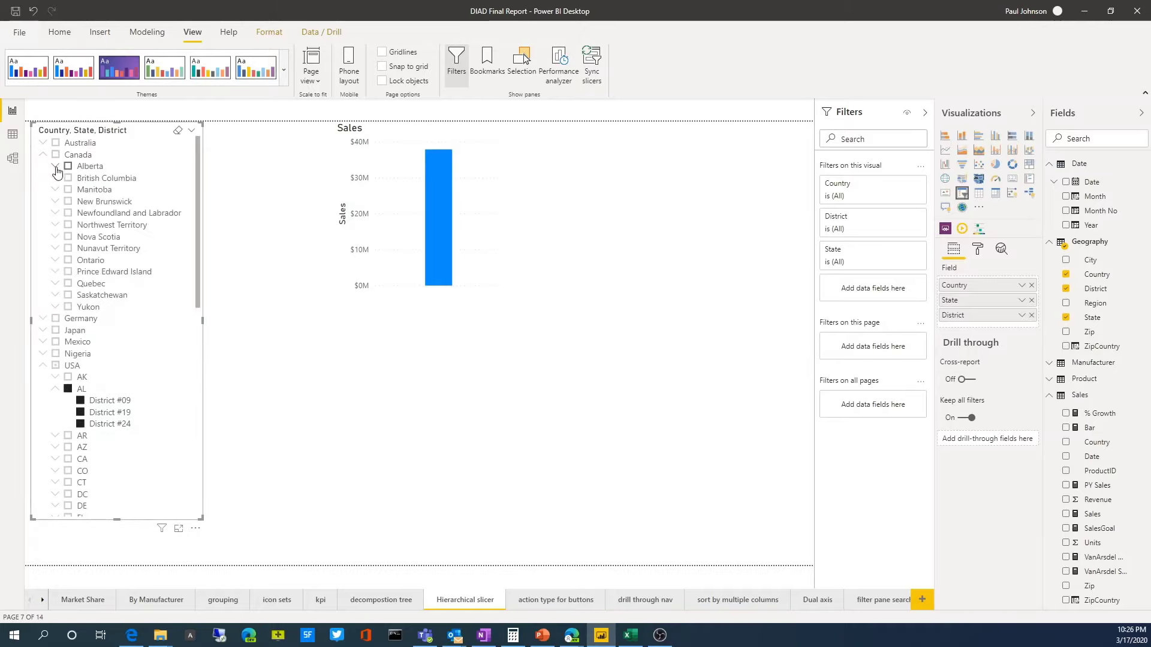
click(56, 168)
click(56, 167)
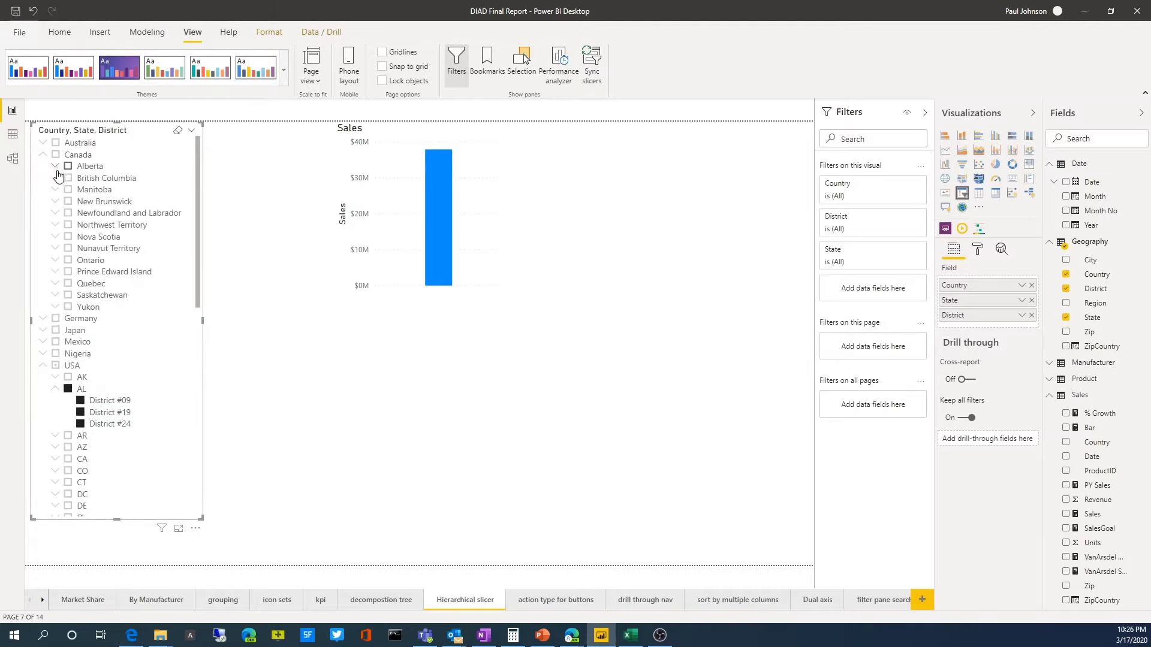
click(56, 178)
click(57, 179)
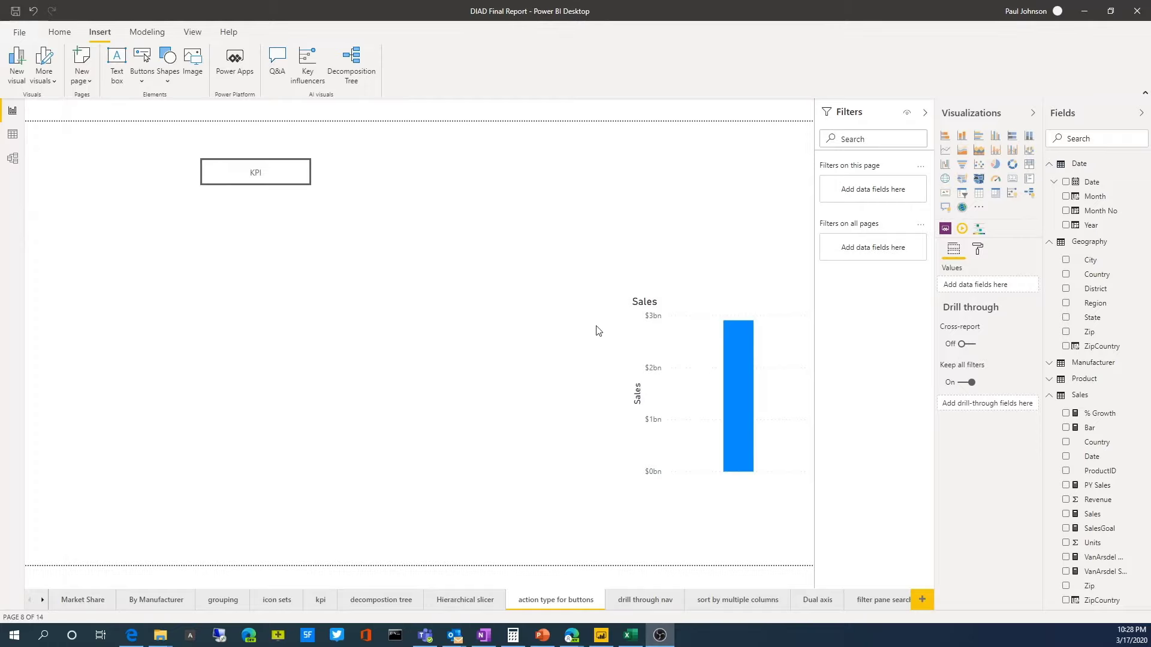
Test the KPI button's page navigation, return to the action type for buttons page, and collapse the Filters pane.
ctrl+click(231, 181)
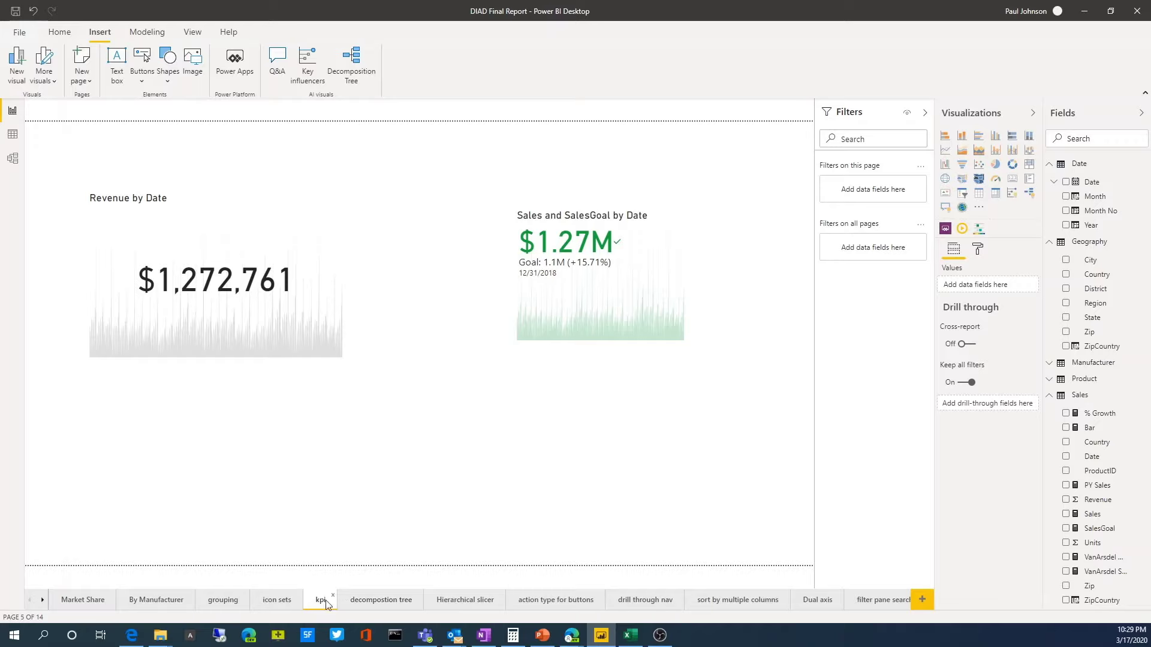
click(544, 602)
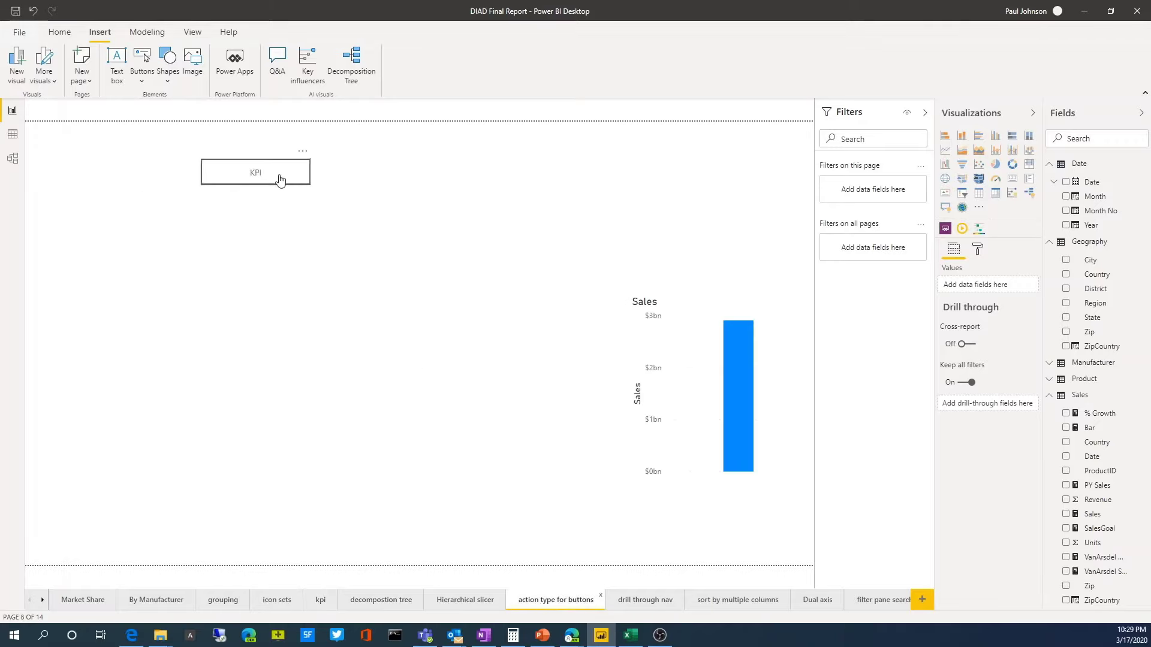
click(214, 173)
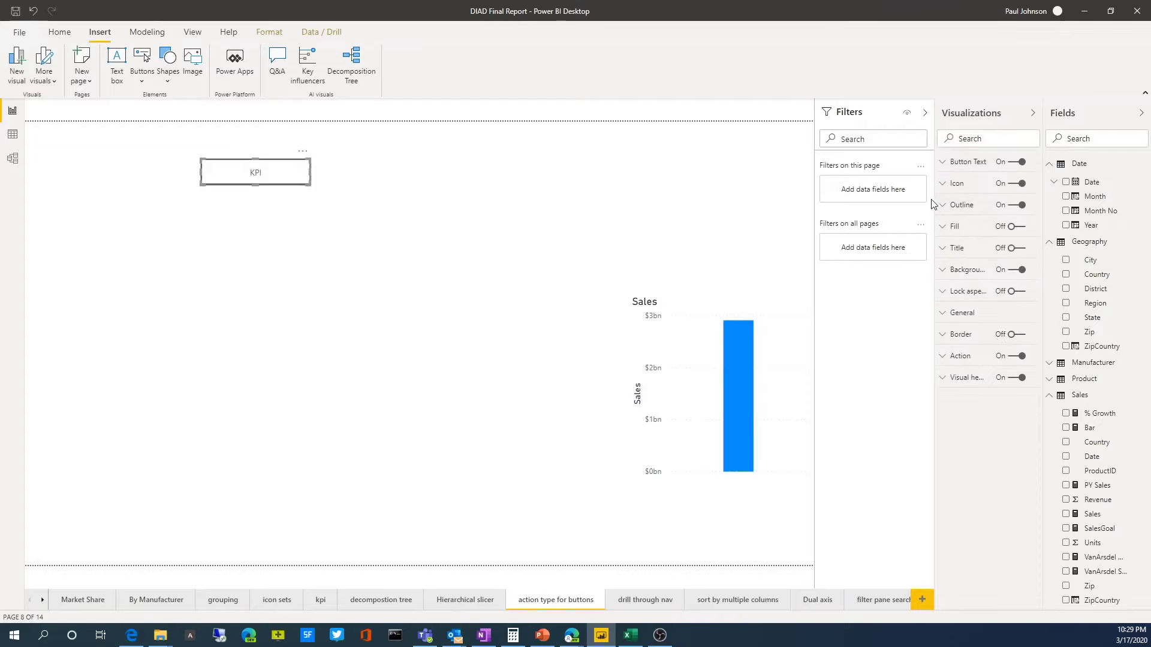
click(924, 113)
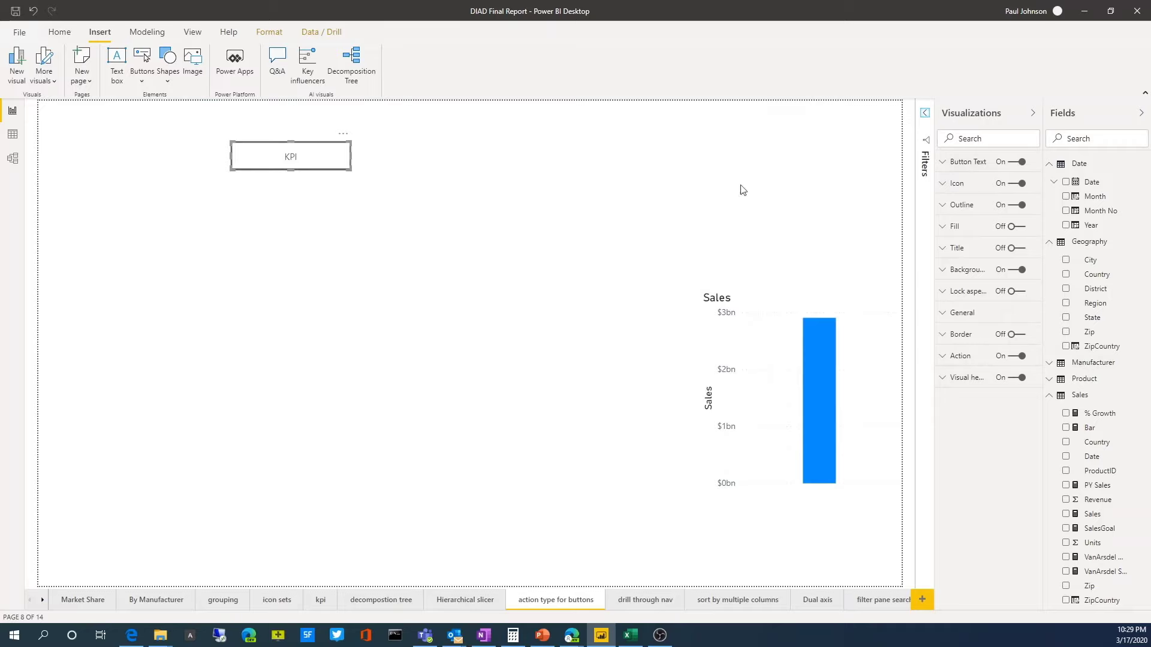
click(544, 306)
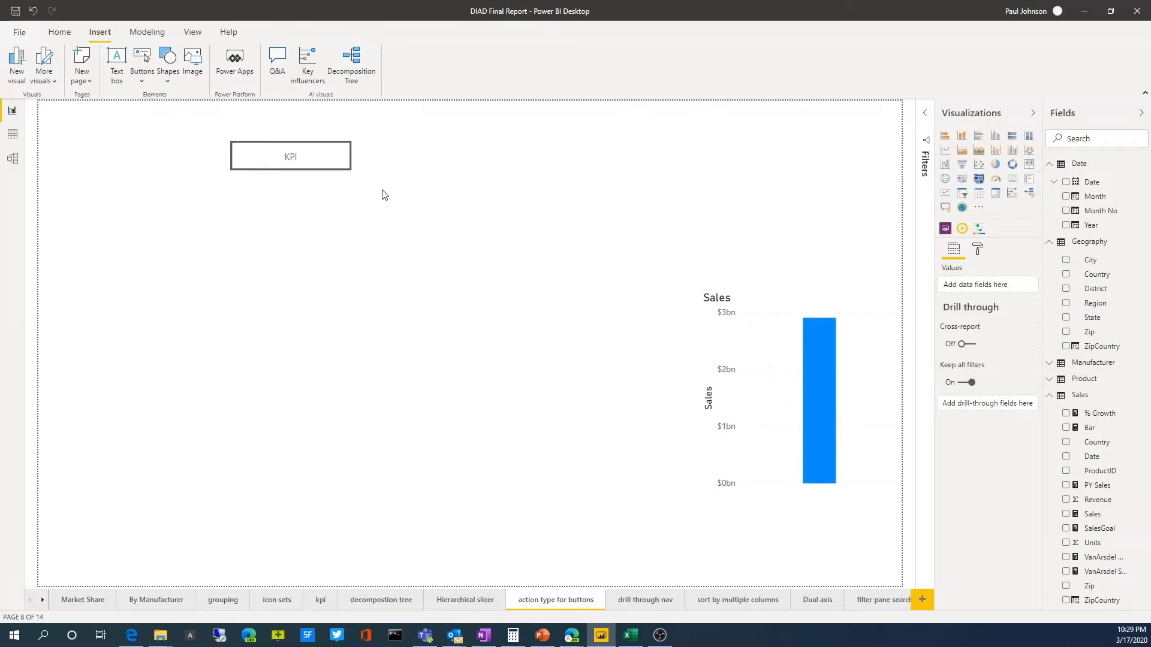
Examine the KPI button's Button Text formatting settings and close them again.
click(343, 165)
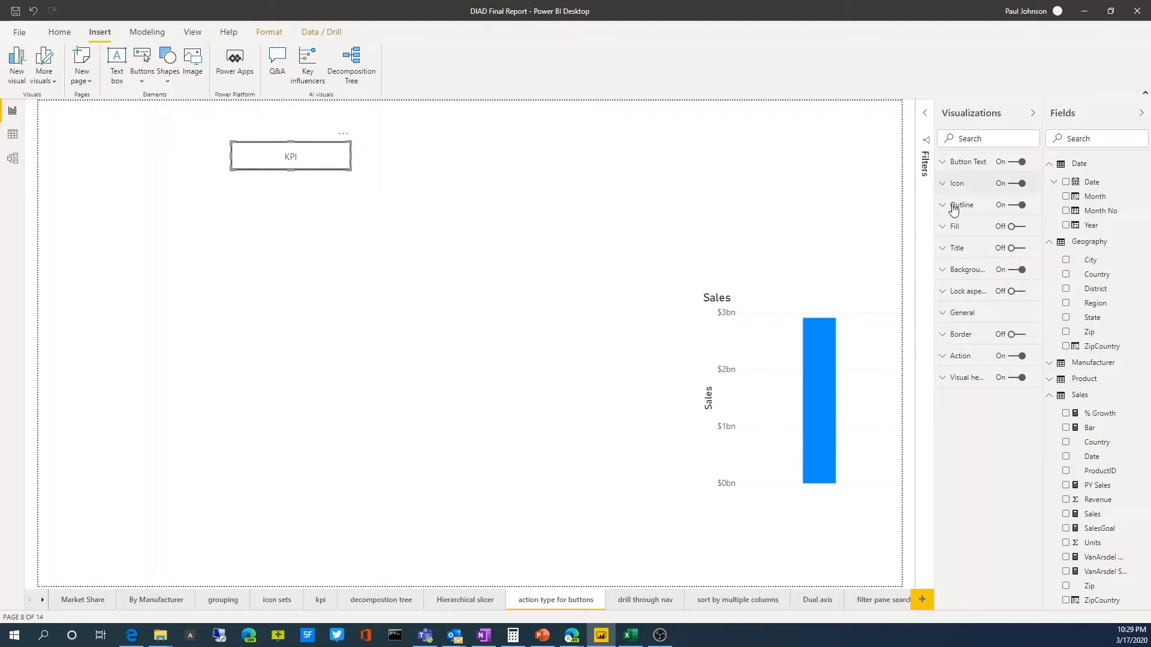
click(942, 166)
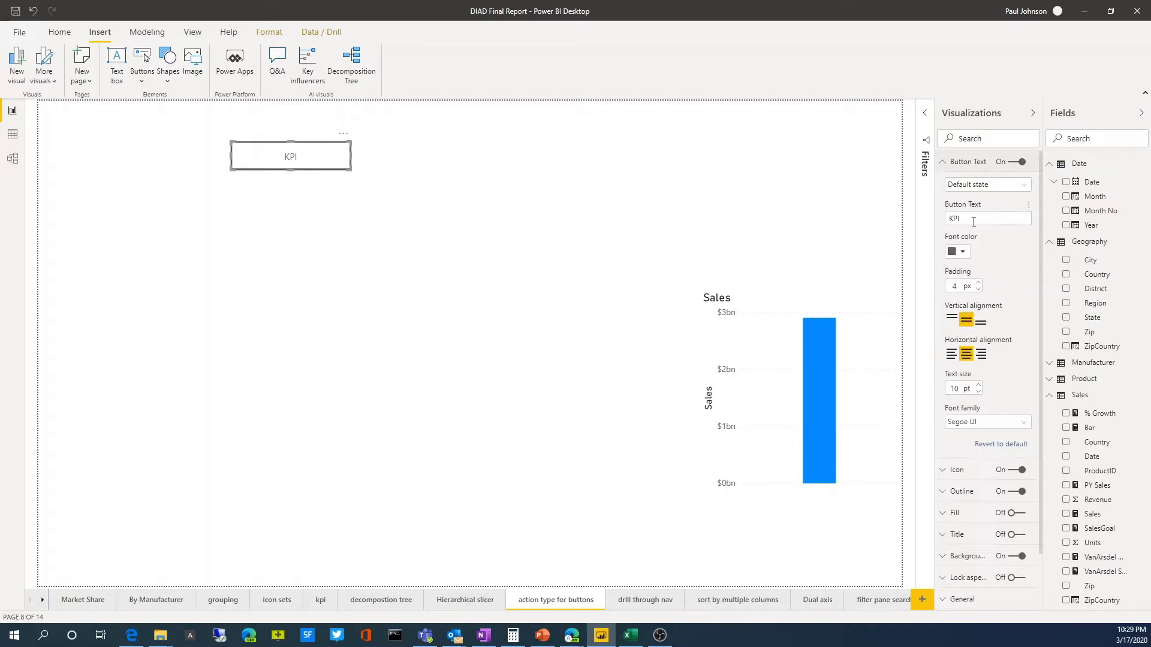
click(943, 162)
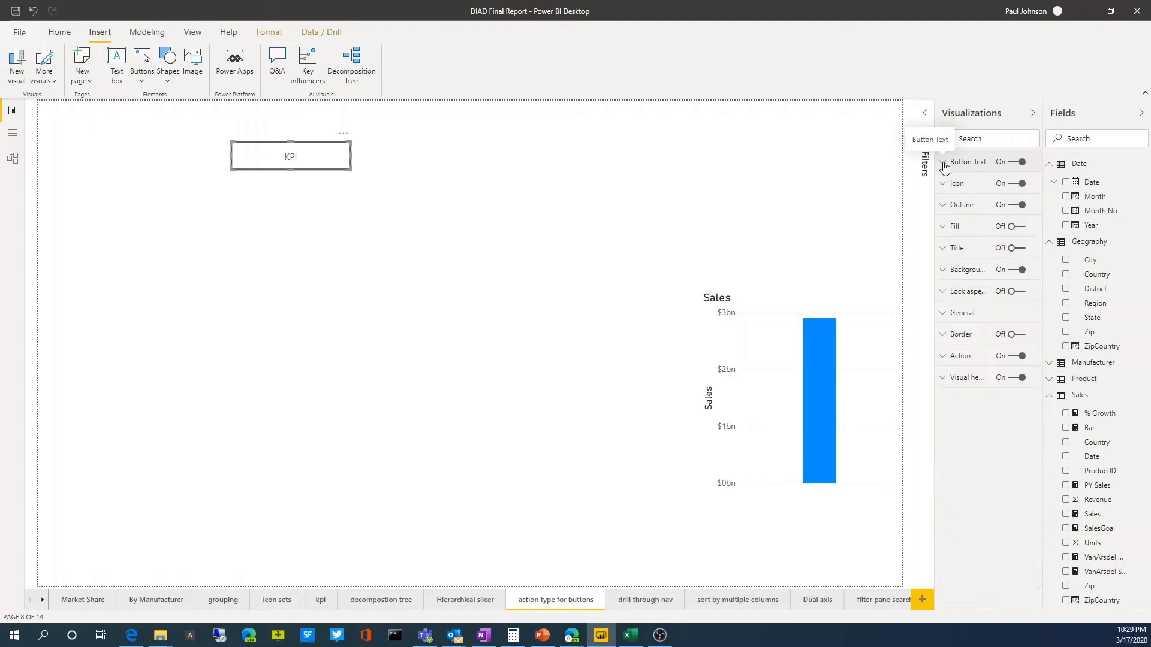
Examine the KPI button's action settings, reselecting Page navigation as the type and viewing the available destination pages.
click(945, 357)
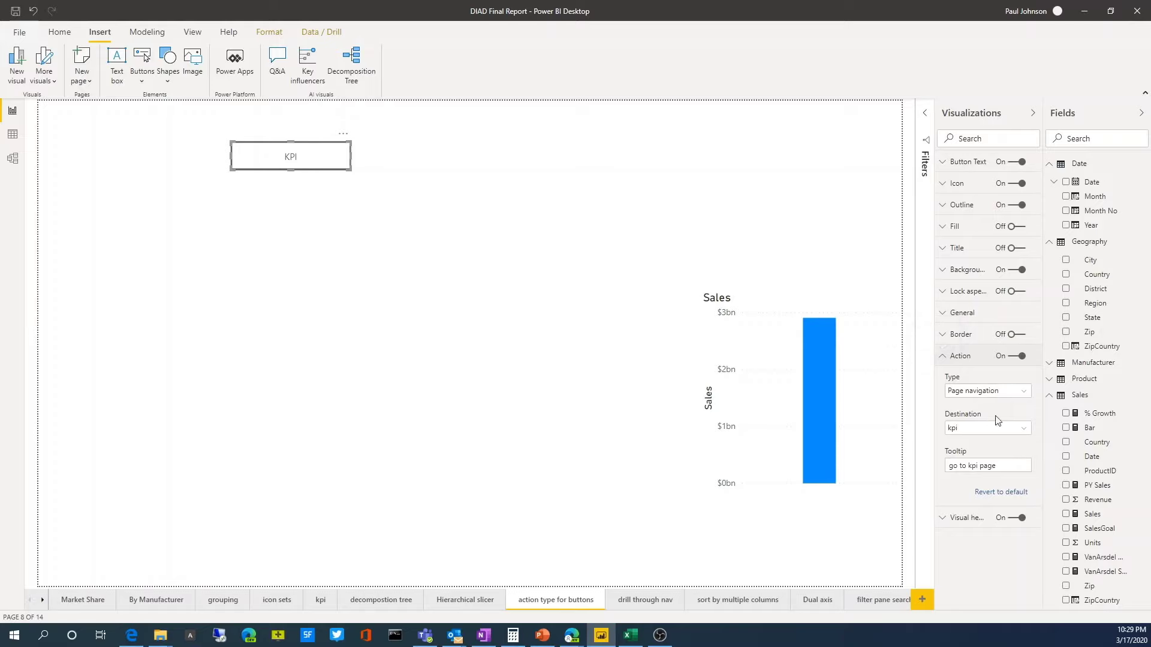
click(1023, 393)
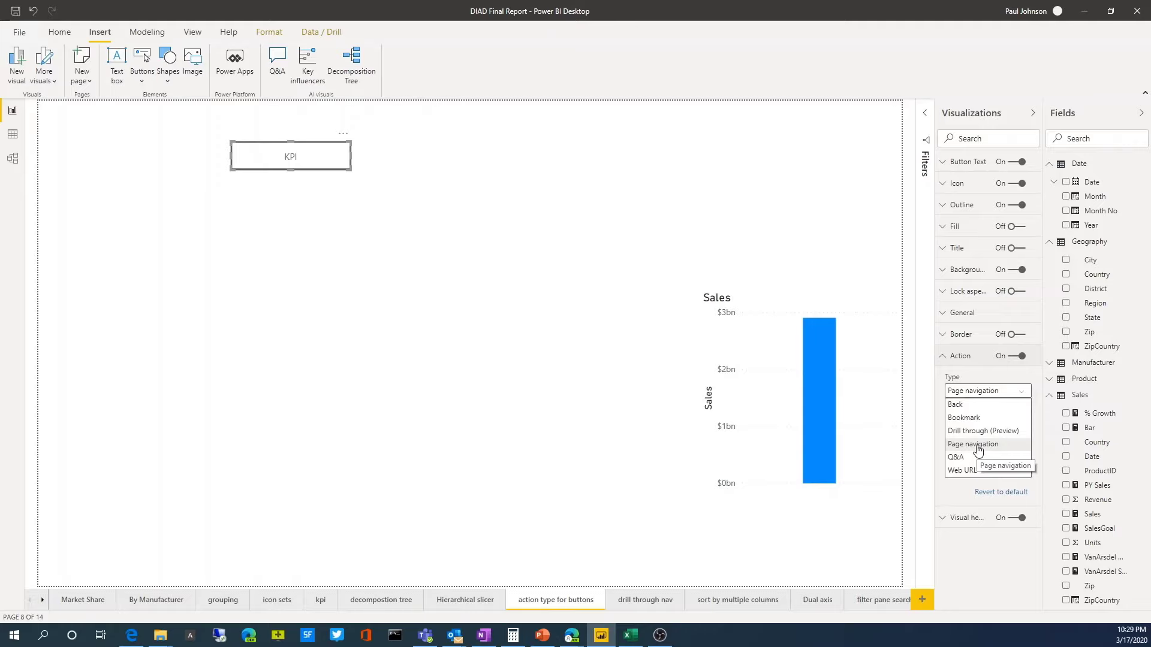
click(978, 447)
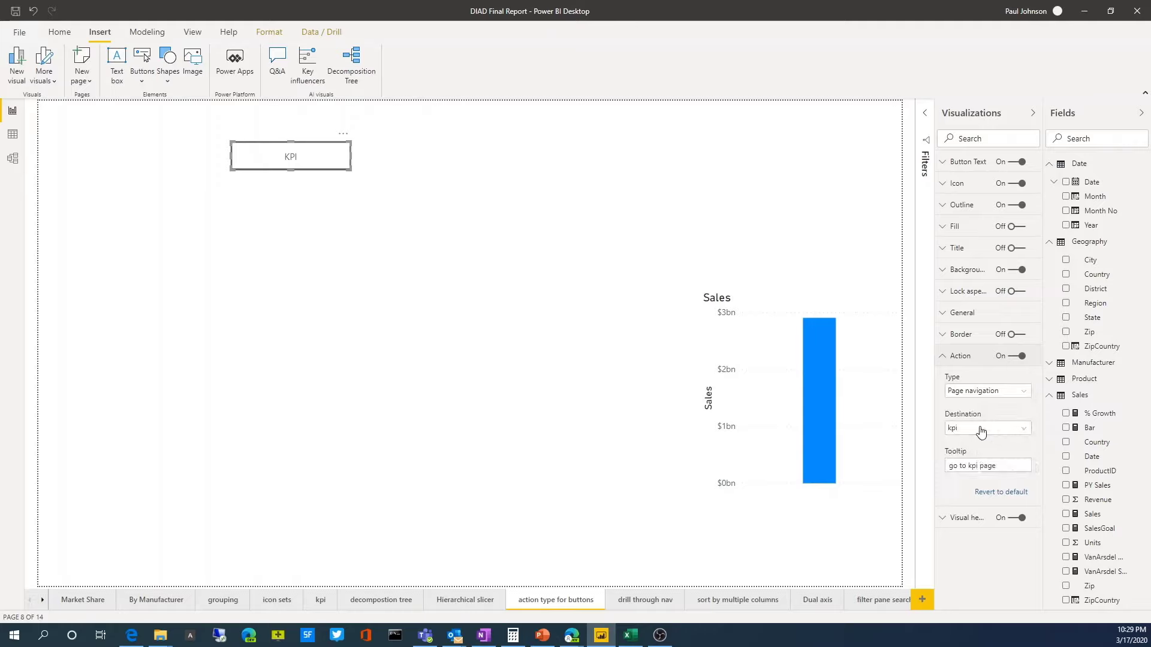
click(1005, 435)
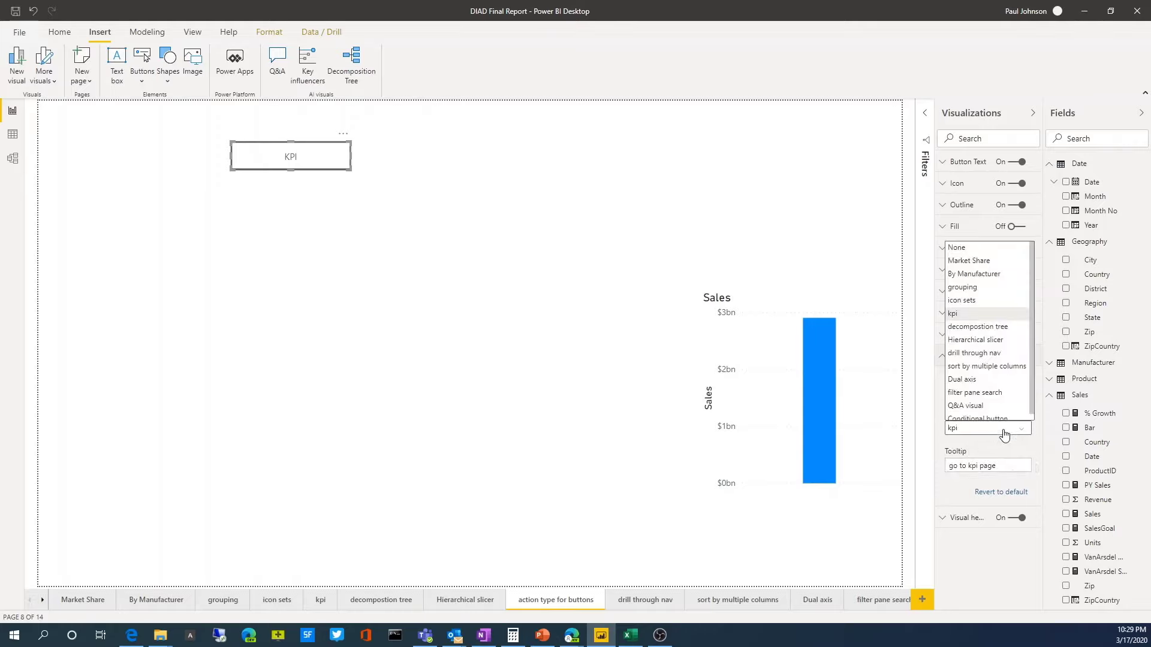
click(516, 258)
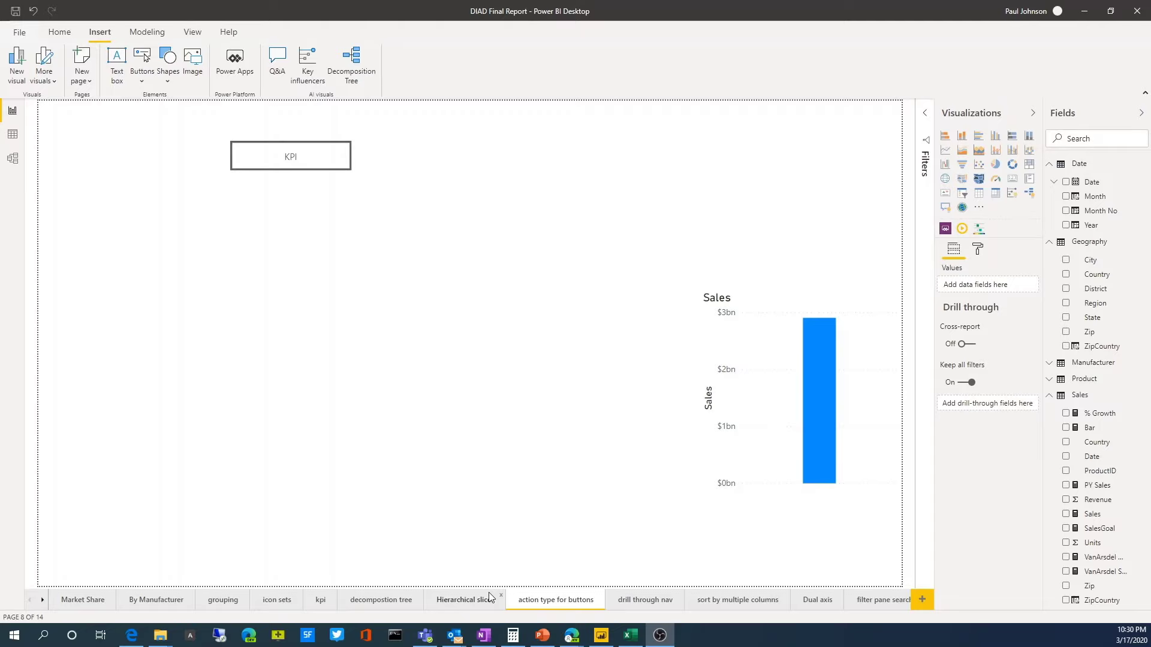
On the drill through nav page, examine the by manufacture button's drill-through action type and destination options.
click(643, 599)
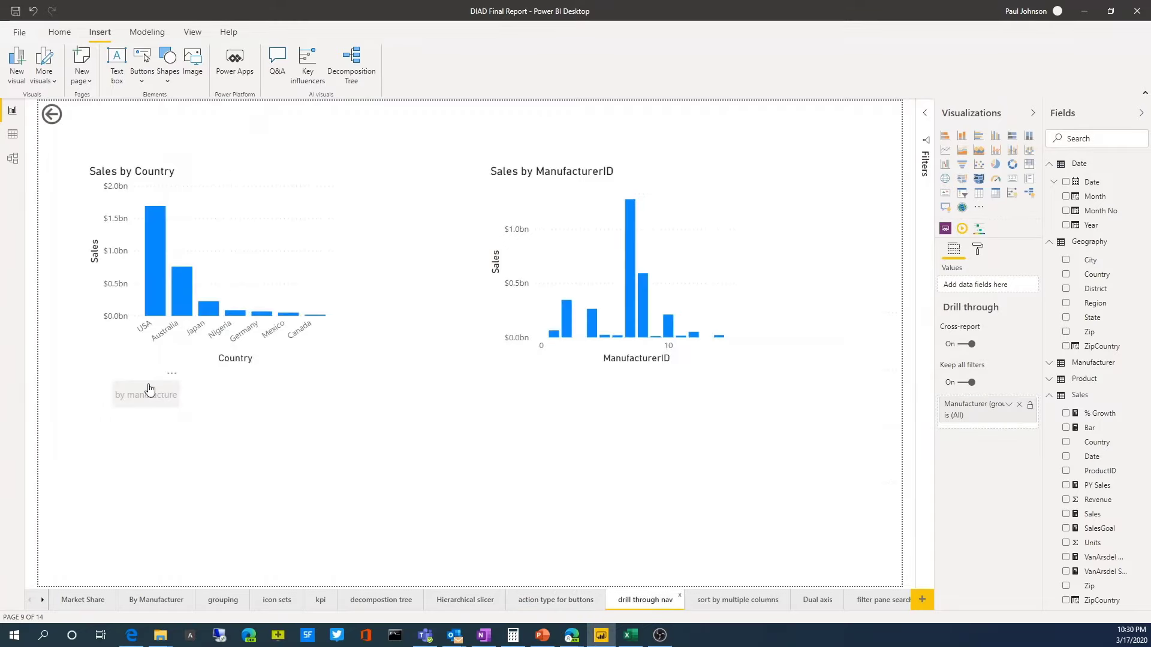
click(150, 389)
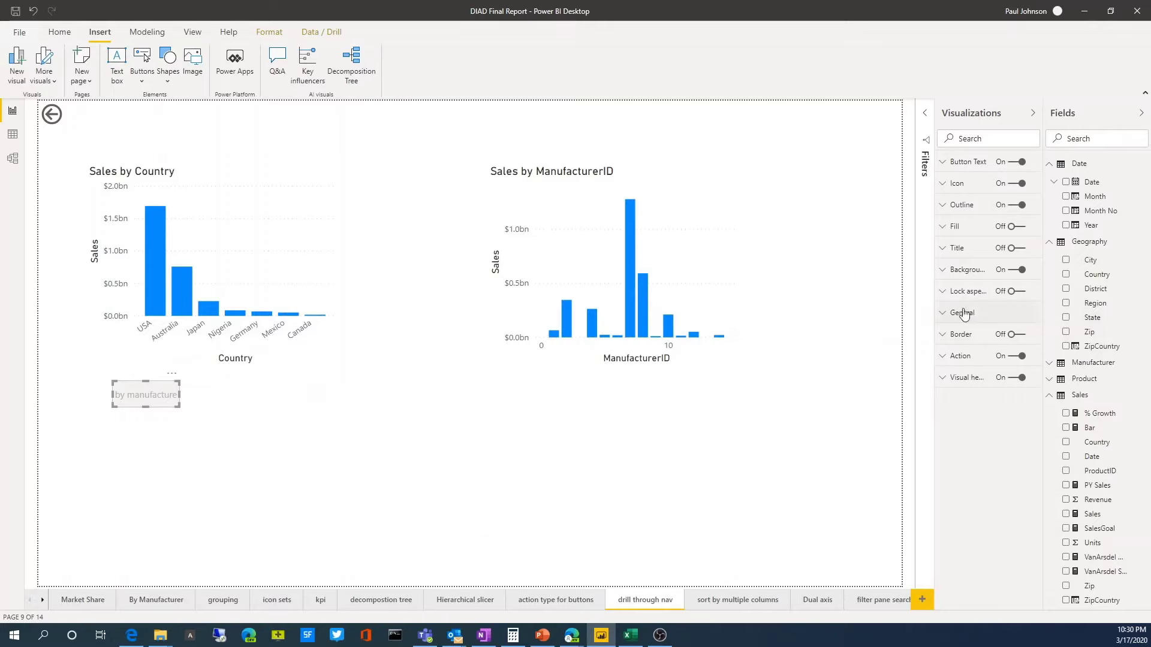
click(943, 356)
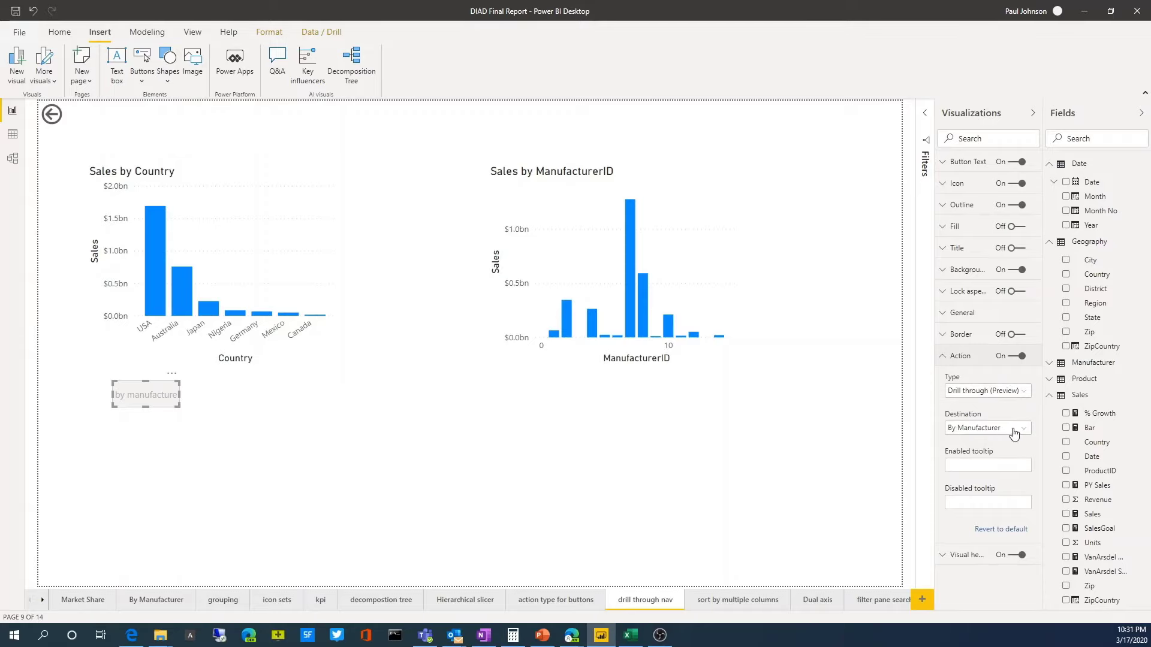
click(1016, 429)
click(1021, 429)
Select Japan in the Sales by Country chart and drill through to By Manufacturer with the by manufacture button.
click(208, 308)
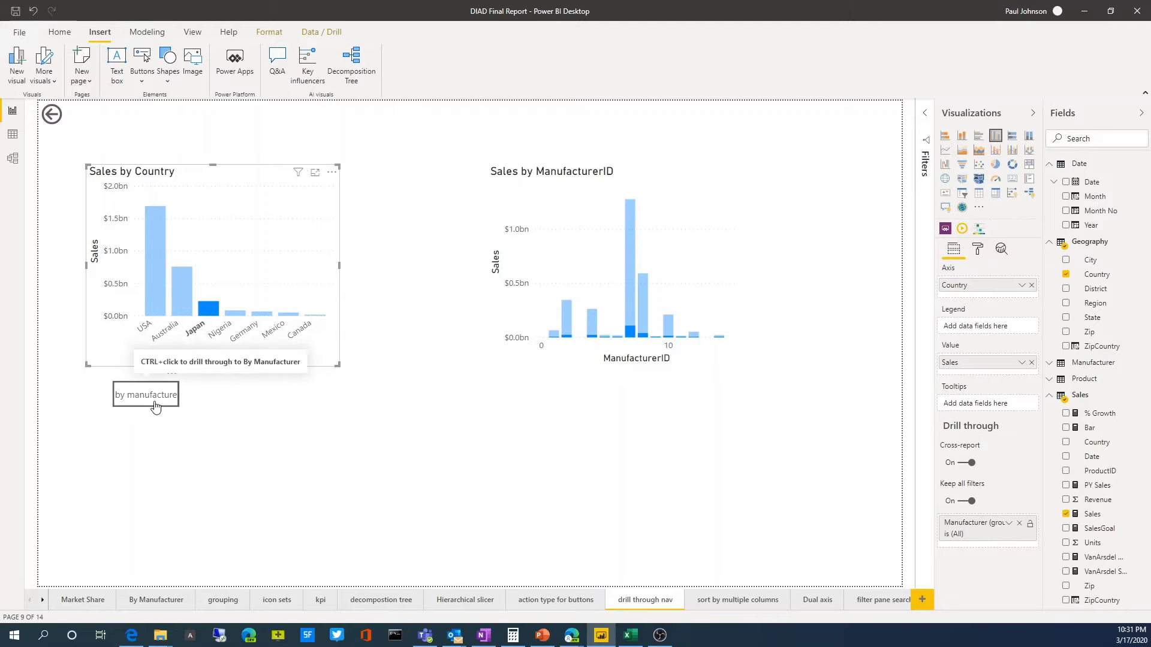
ctrl+click(155, 406)
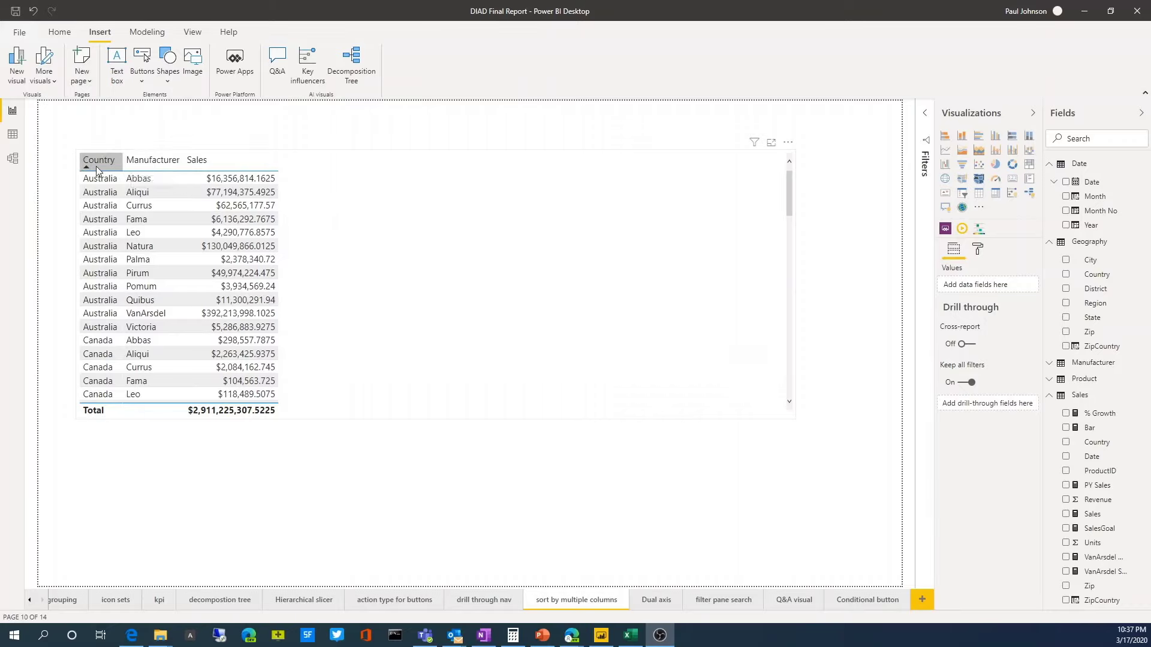
Add Manufacturer as the table's secondary sort, and re-sort by Country descending with Manufacturer ascending as the second level.
shift+click(145, 164)
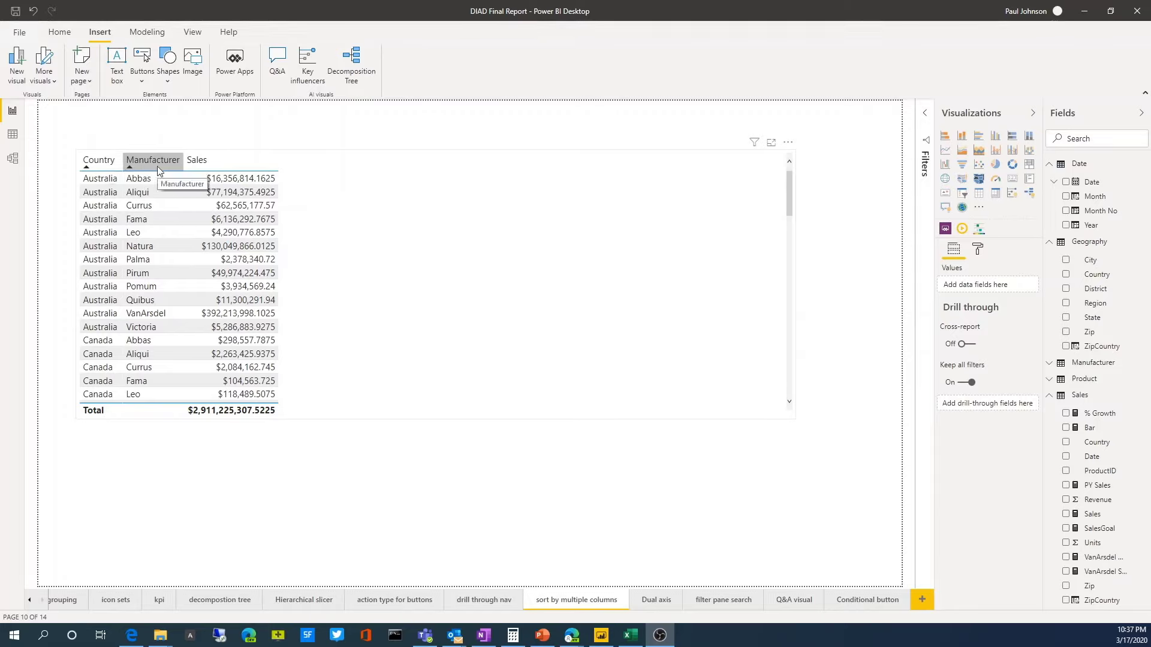
click(104, 164)
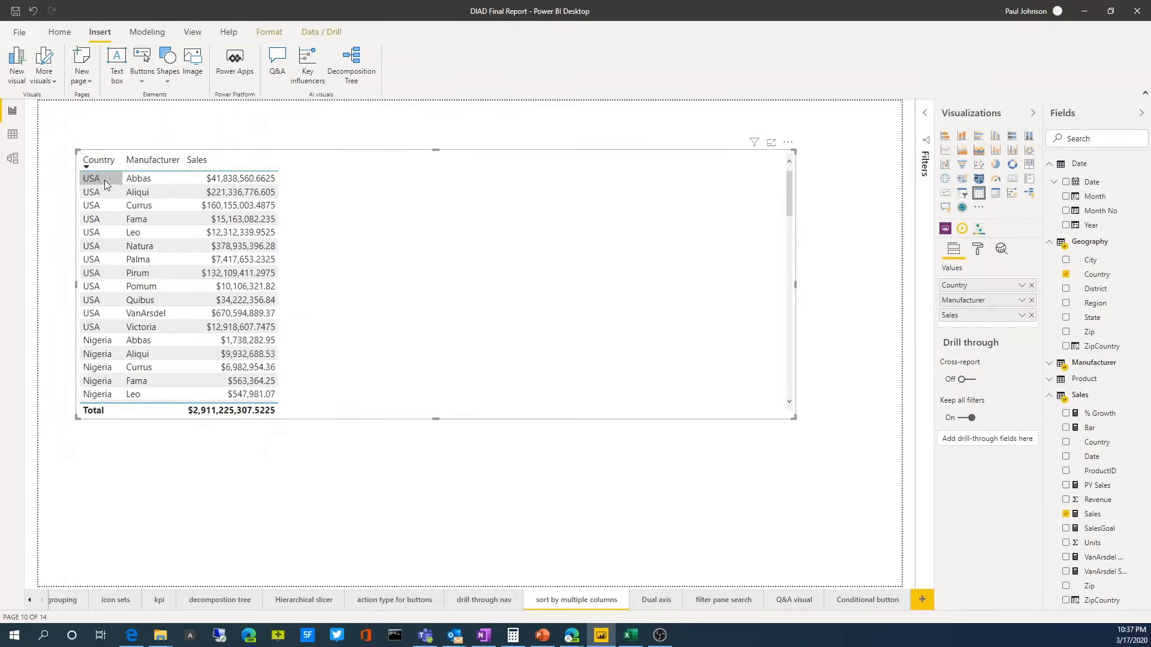
shift+click(153, 160)
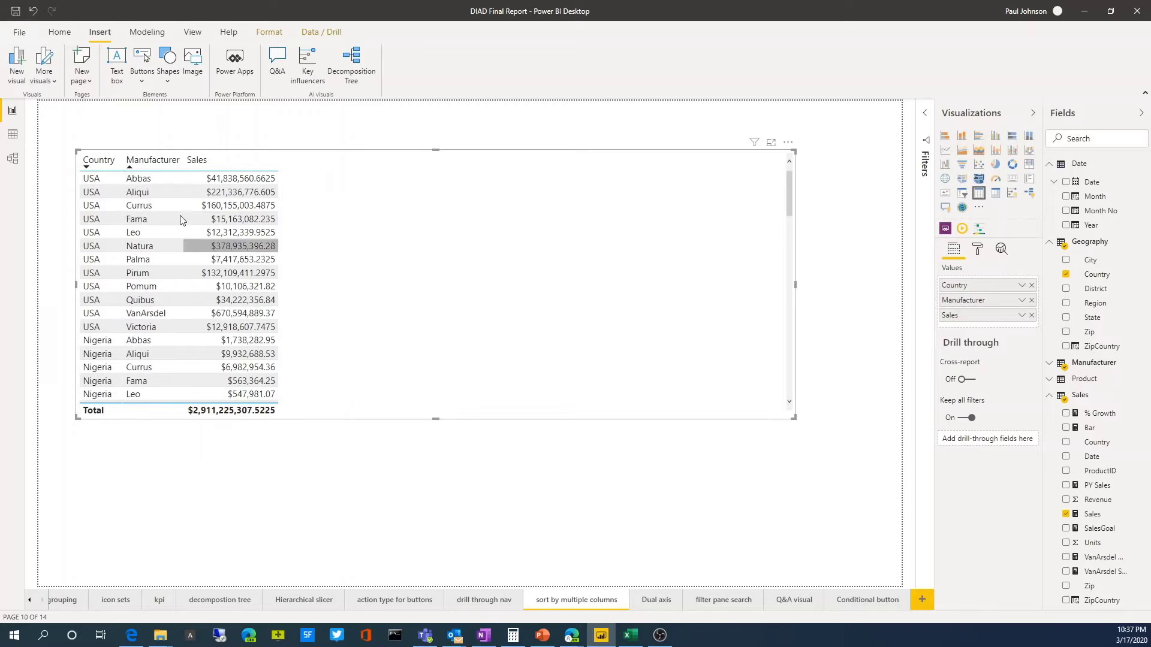
Sort the table by Manufacturer alone, first descending and finally ascending.
click(149, 164)
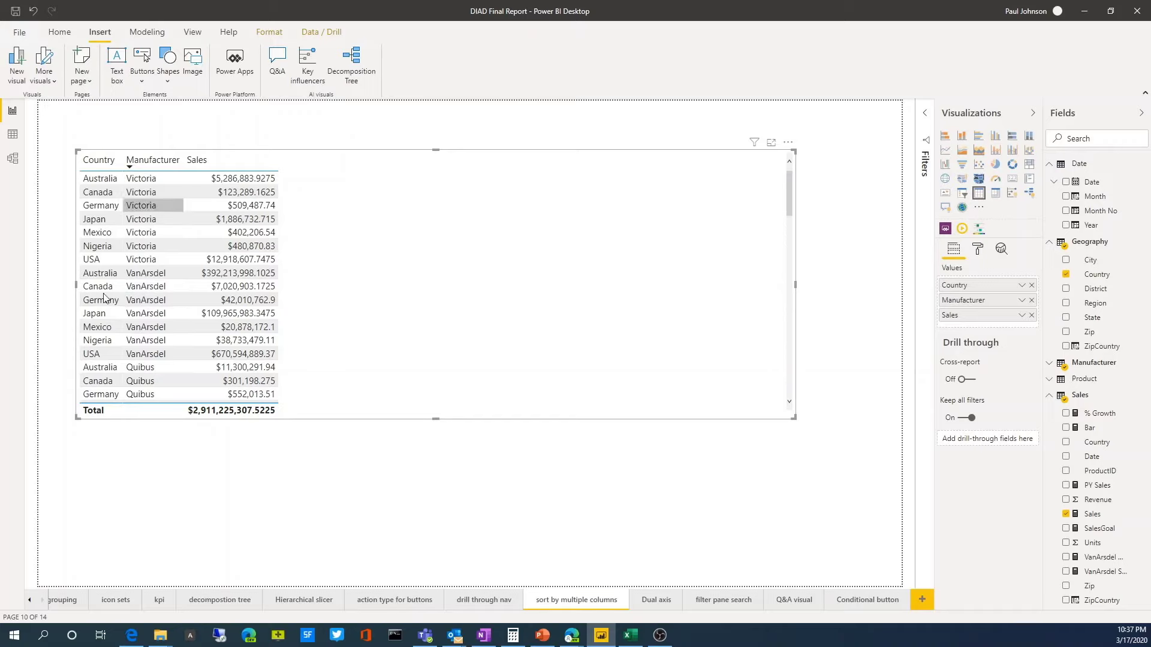
click(145, 166)
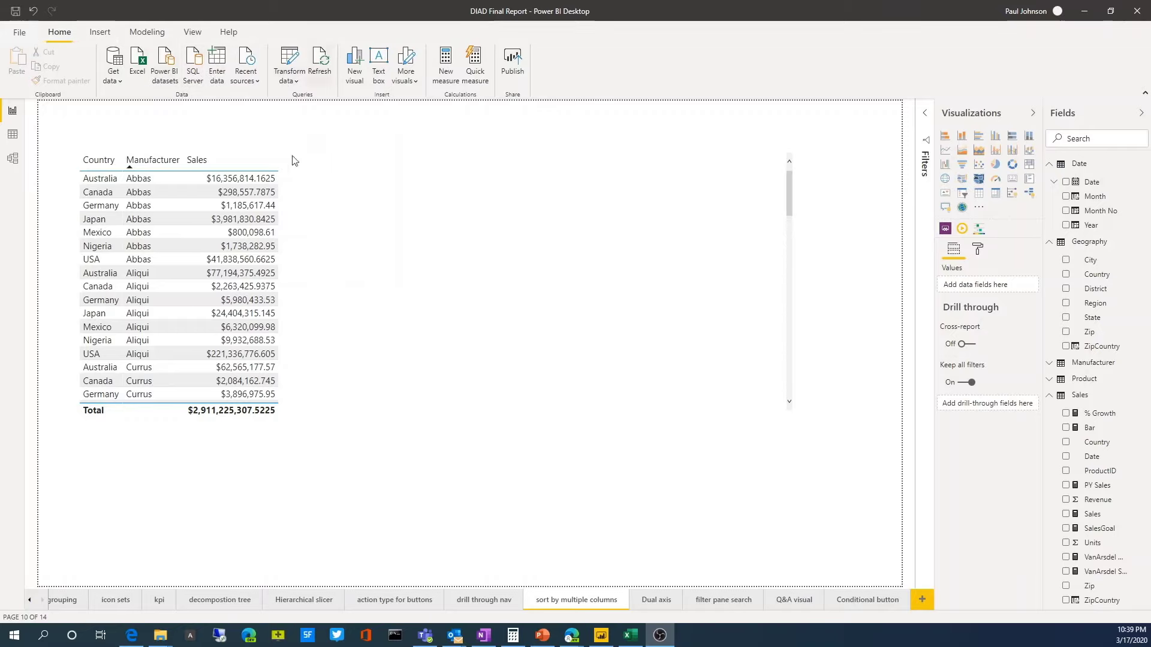
Open the Power Query Editor and toggle the Sales query's data preview options, leaving column quality, column distribution and column profile enabled.
click(294, 82)
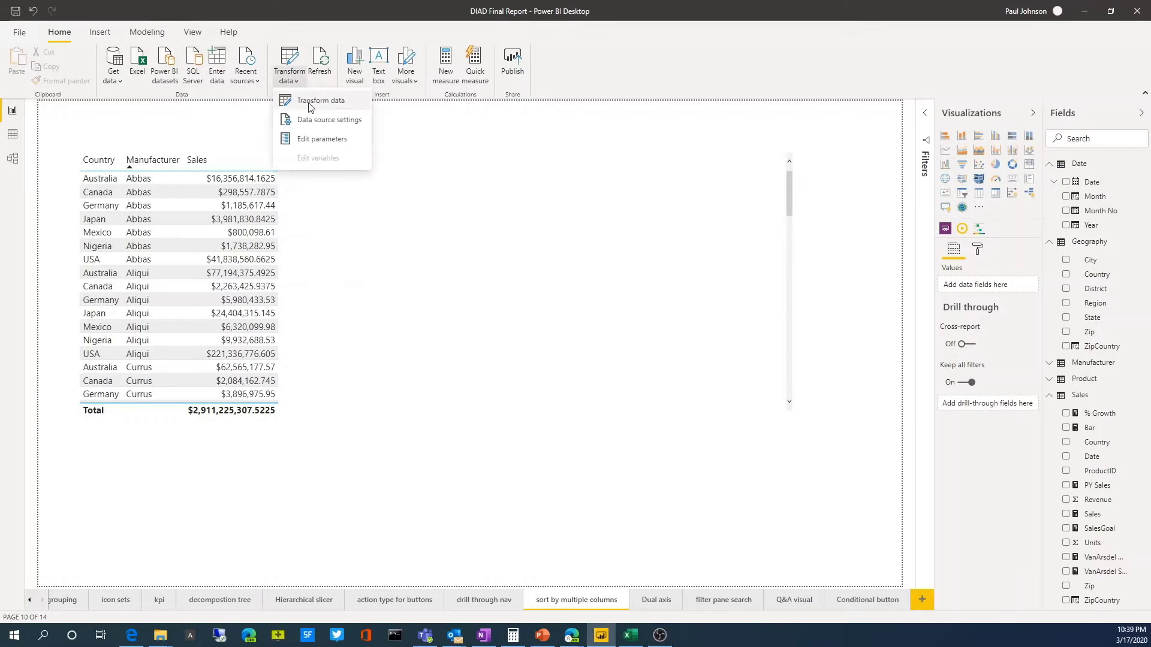
click(309, 107)
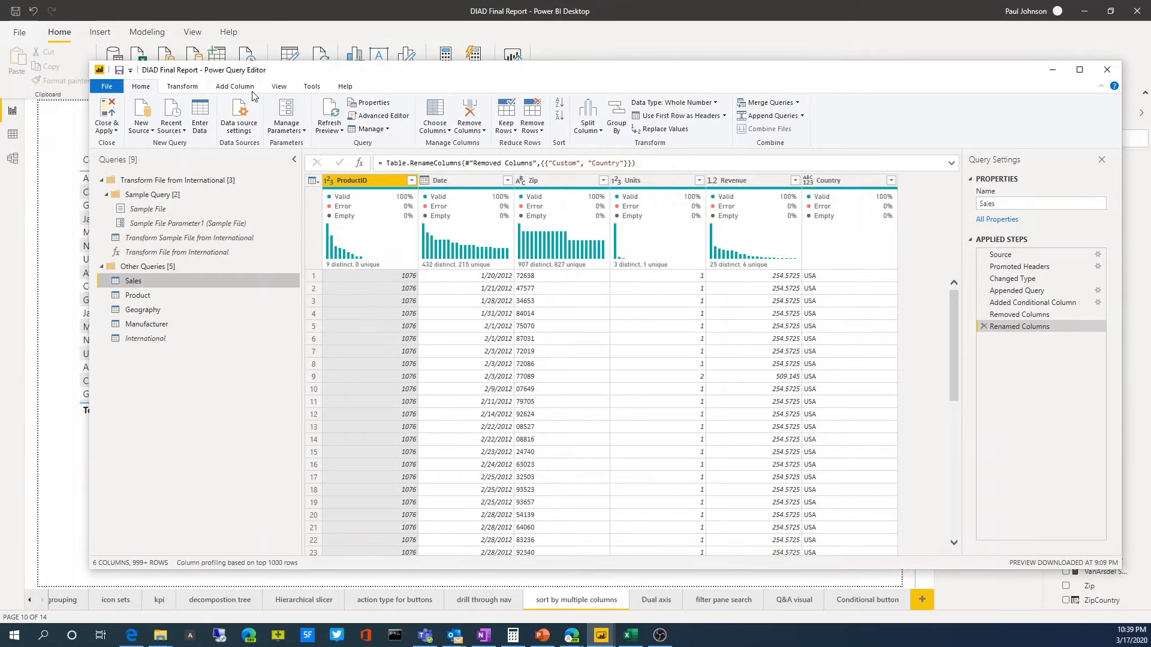
click(286, 90)
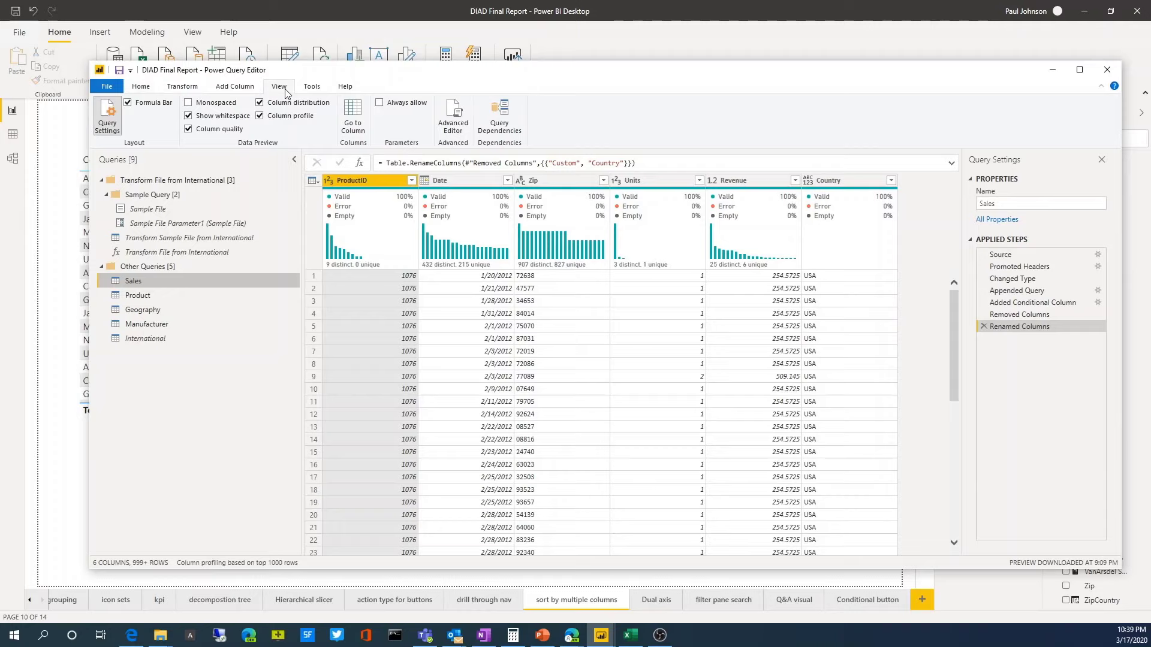
click(189, 130)
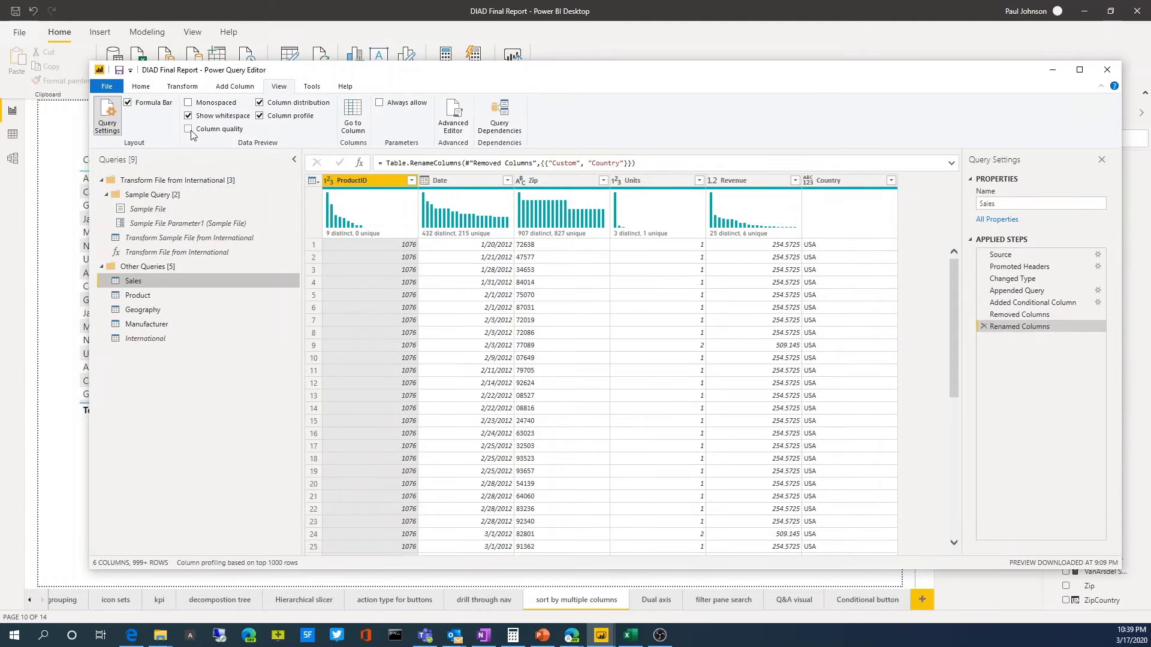
click(260, 104)
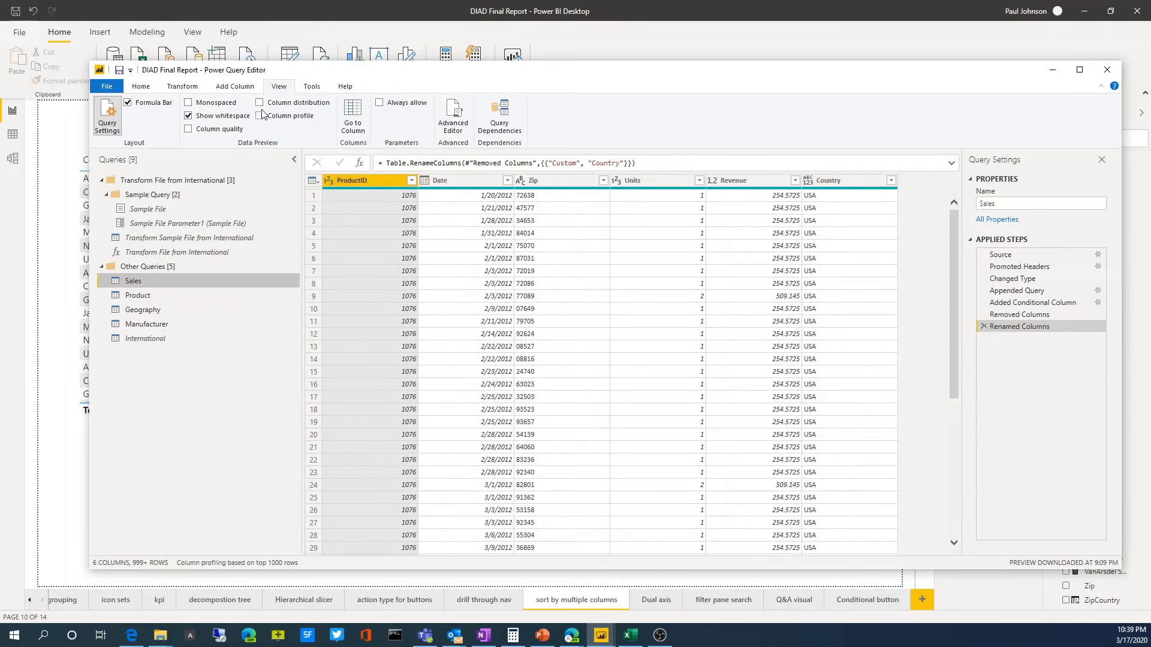
click(260, 103)
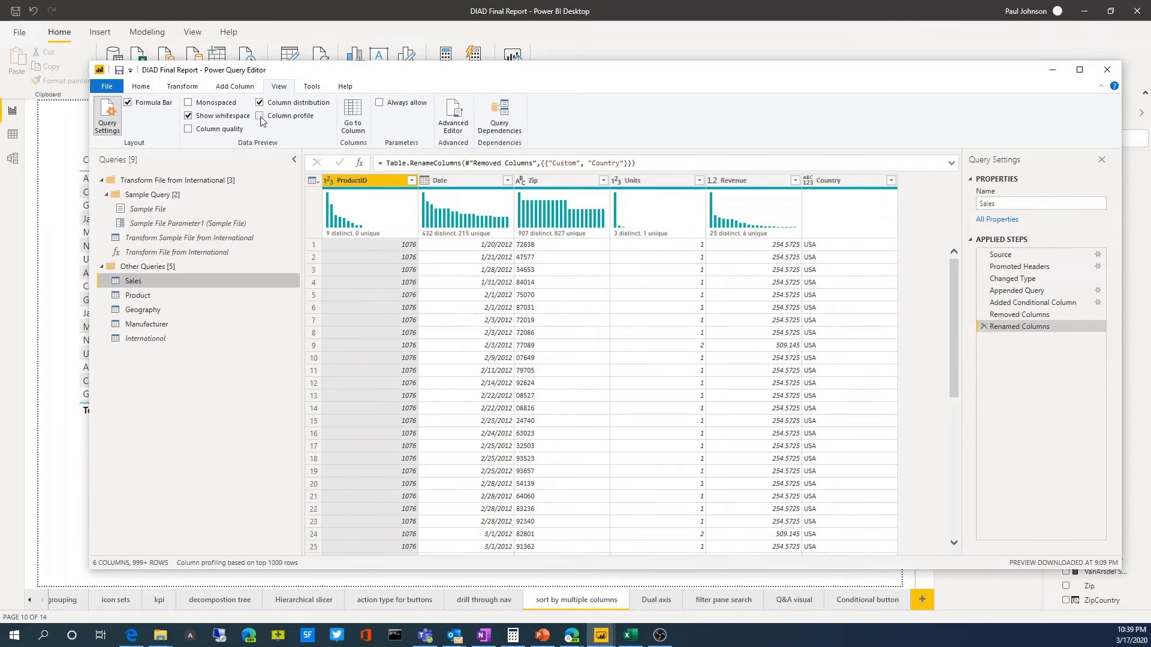
click(260, 116)
click(189, 129)
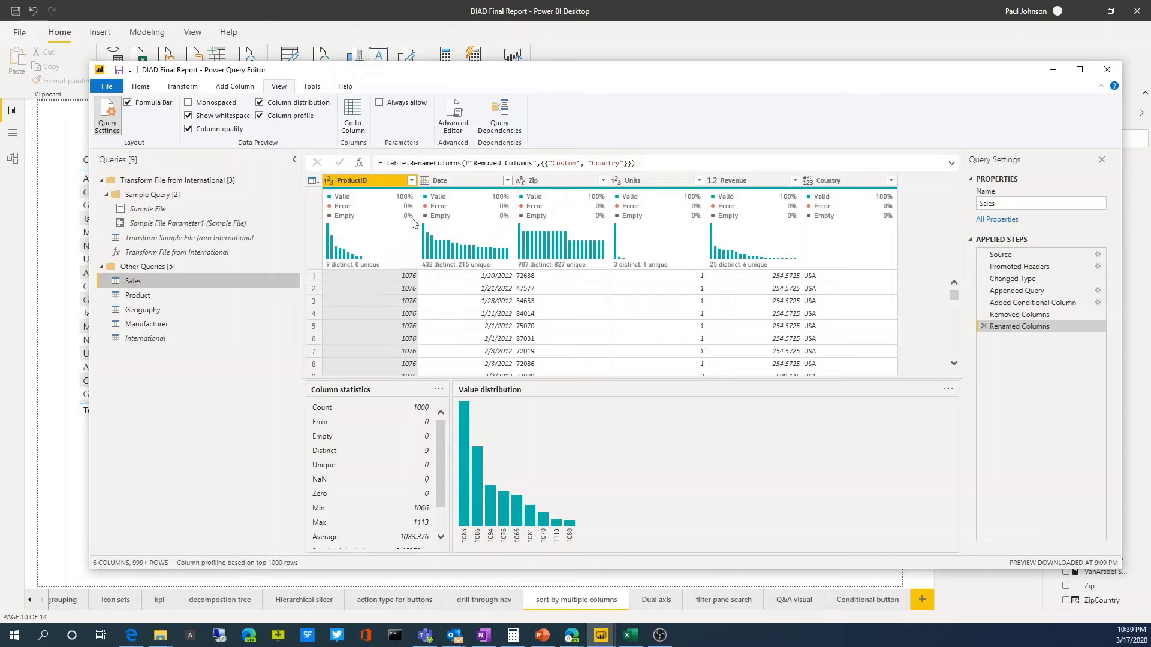
mouse_move(396, 251)
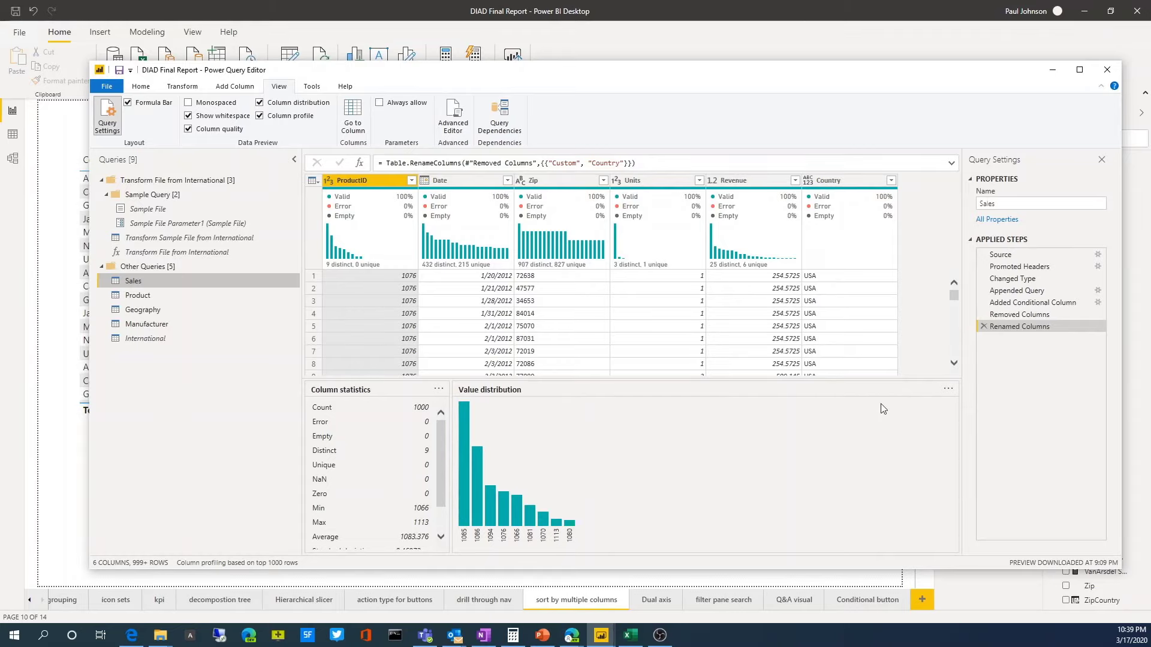
Copy the ProductID value distribution and view the paste options at cell A11 of the Excel workbook Book2.
click(947, 390)
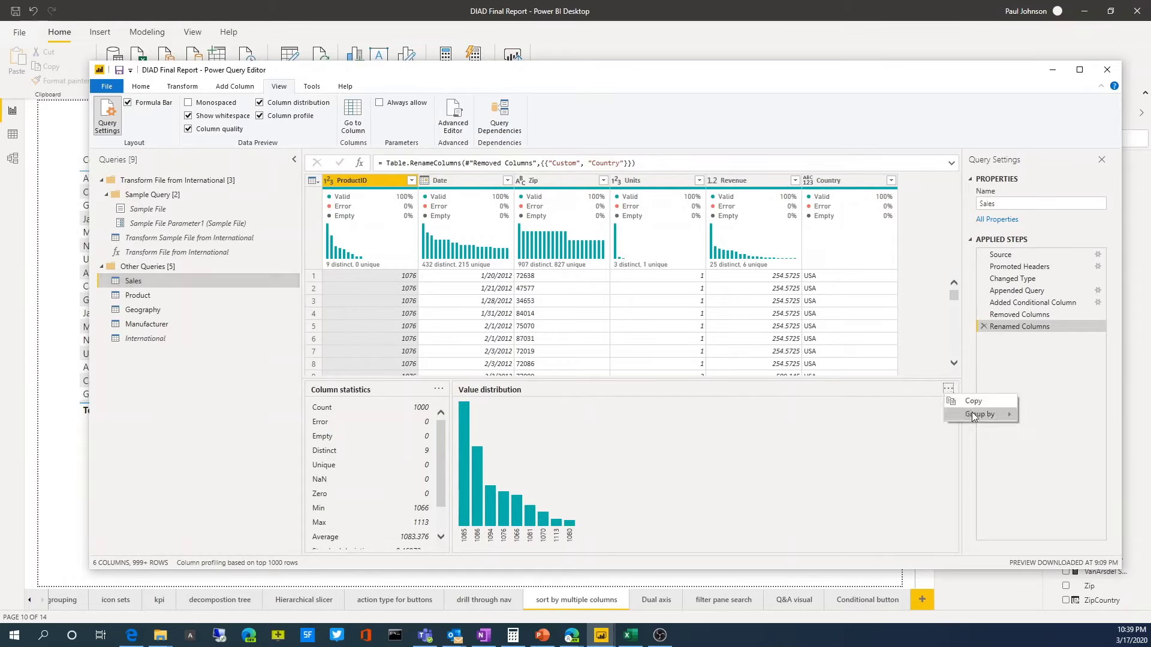
click(966, 404)
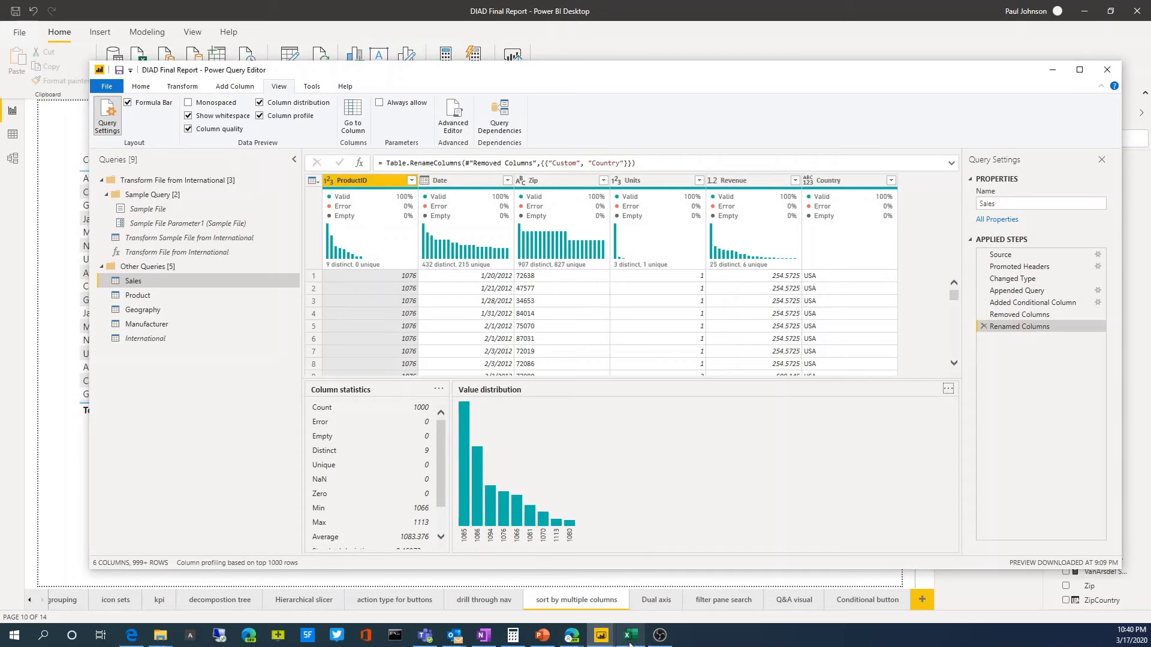
click(625, 637)
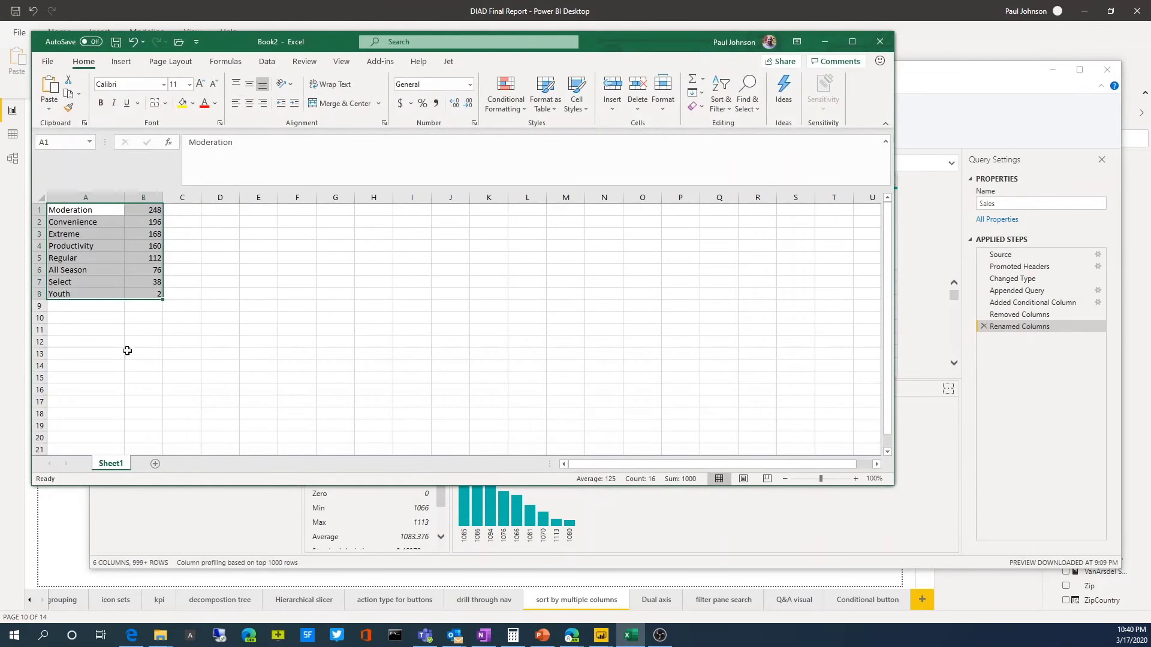
click(106, 330)
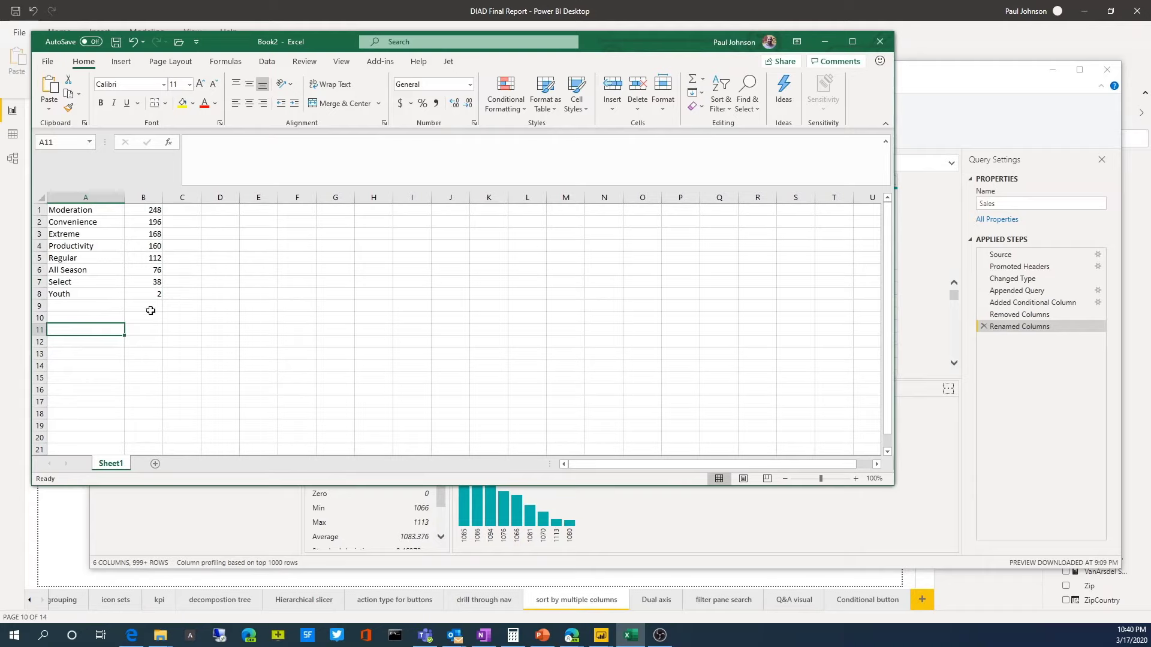
right_click(90, 329)
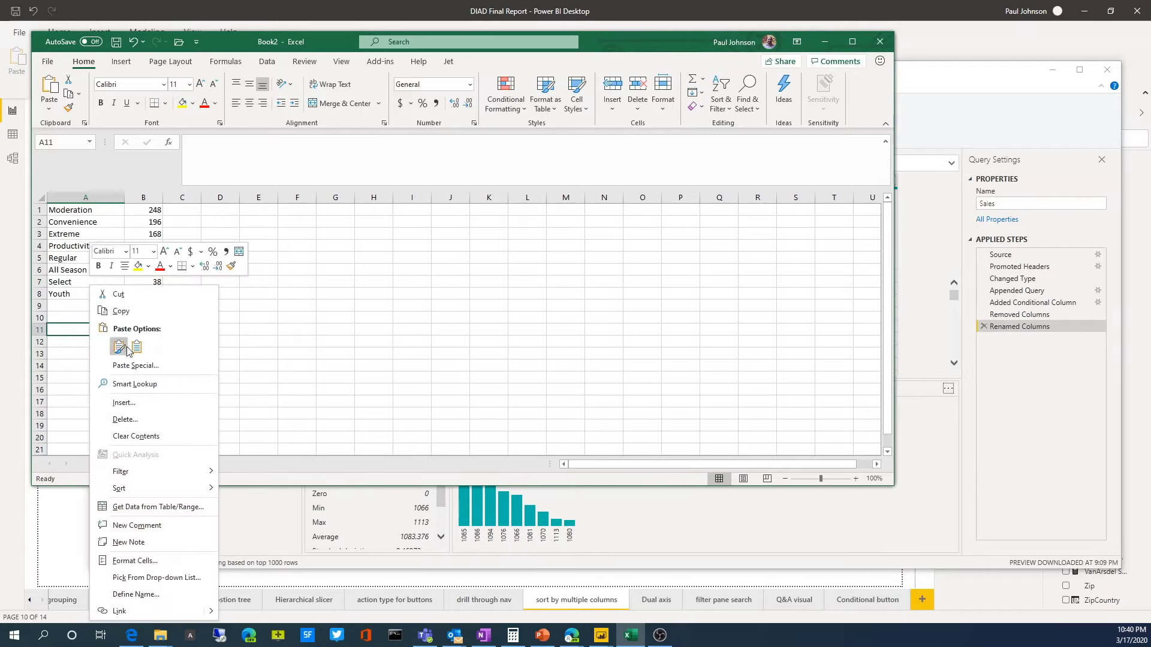
key(Escape)
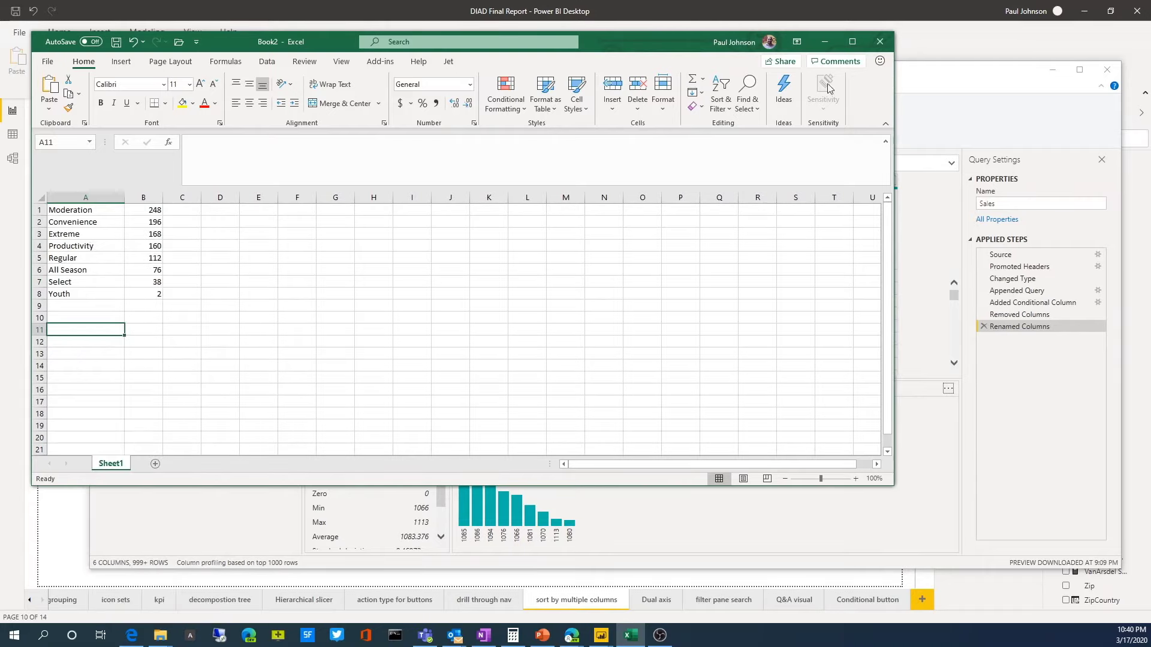
click(825, 42)
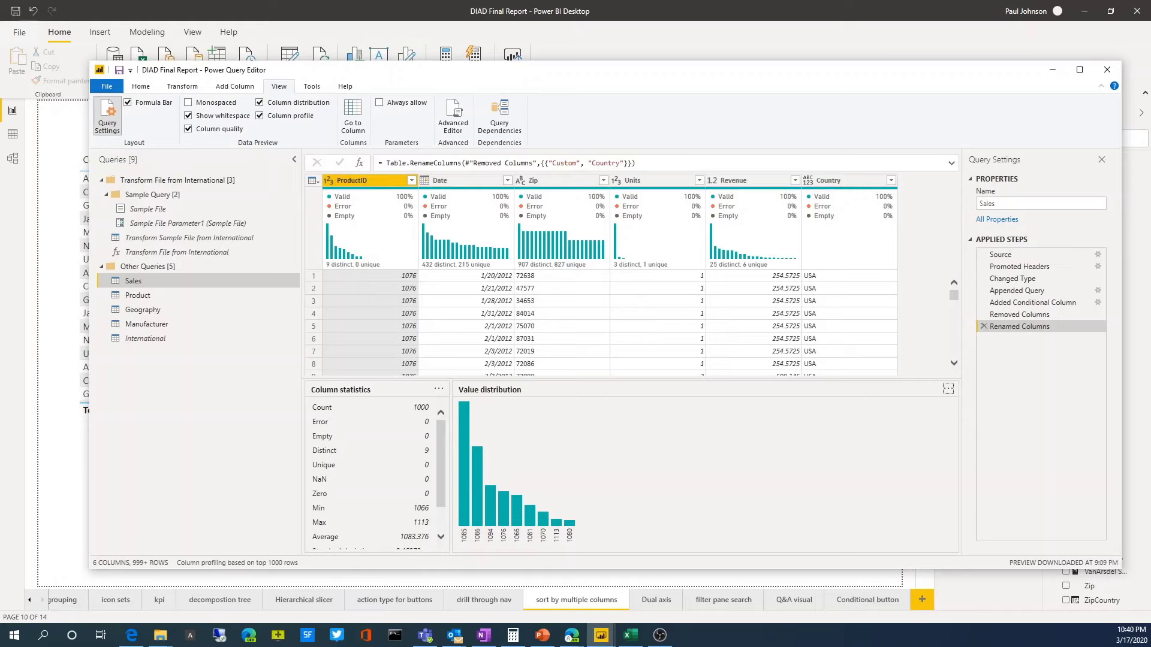
On the Dual axis page, inspect the Revenue and Units by Quarter line chart's fields and data points, and enlarge the chart slightly.
click(663, 607)
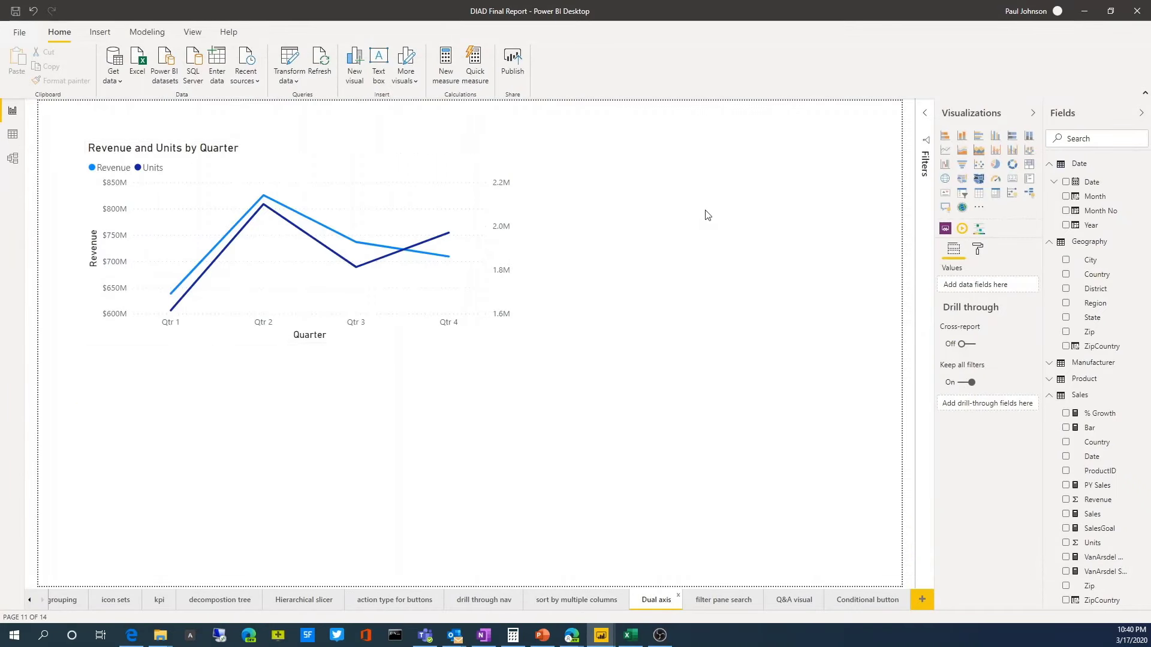
click(278, 148)
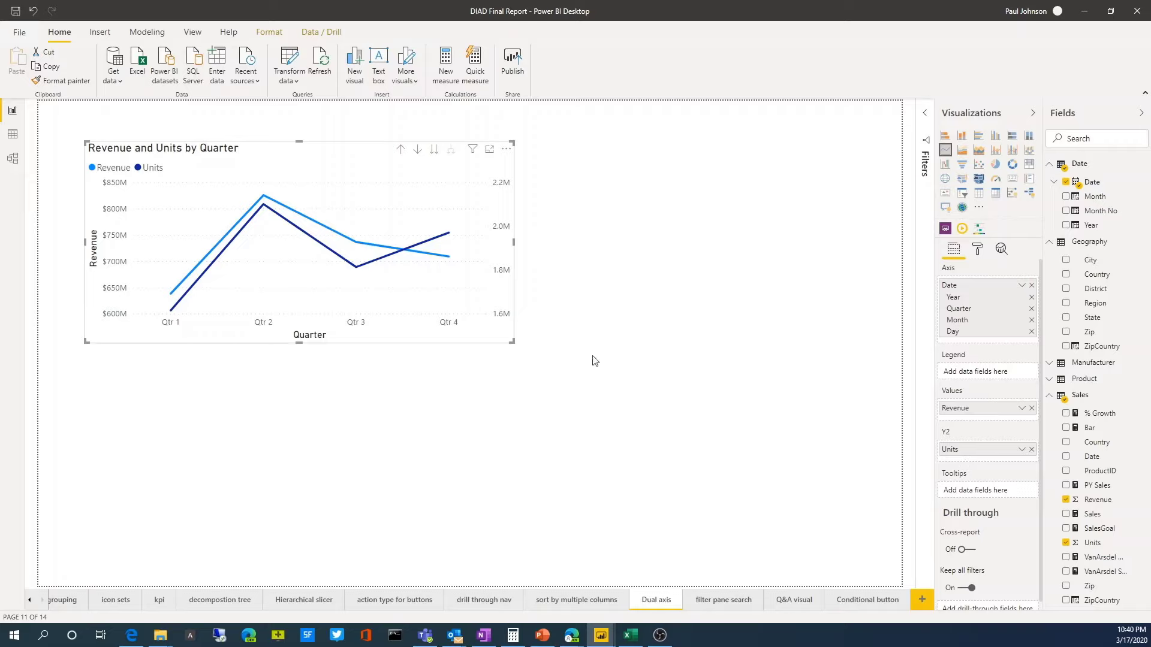
mouse_move(204, 307)
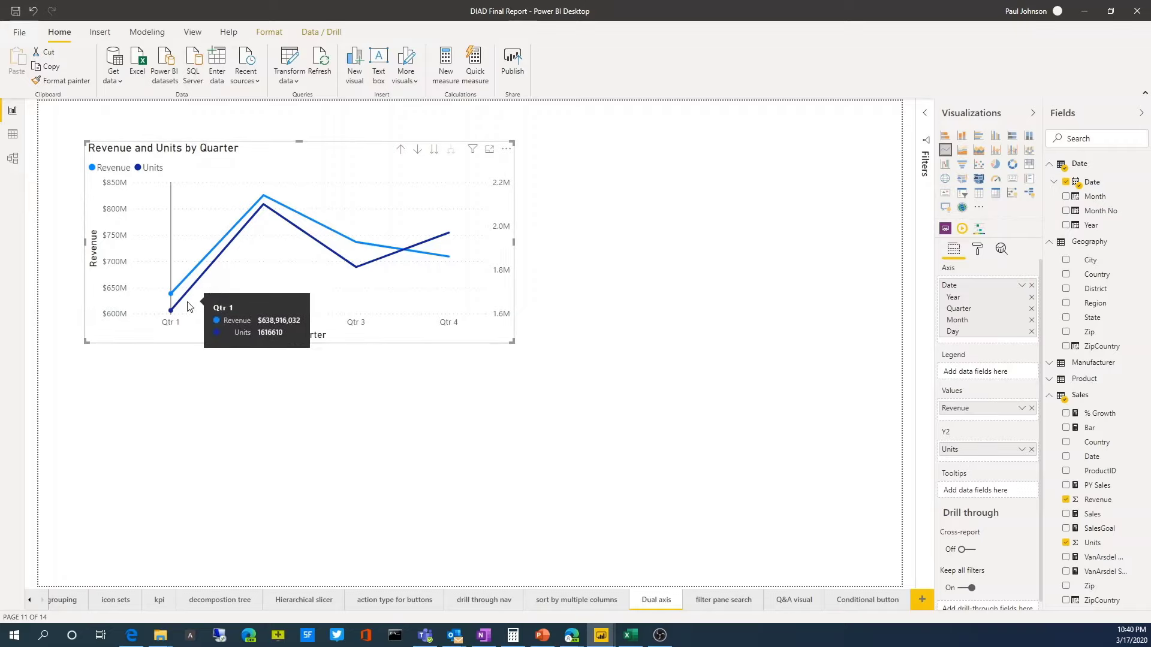
mouse_move(266, 312)
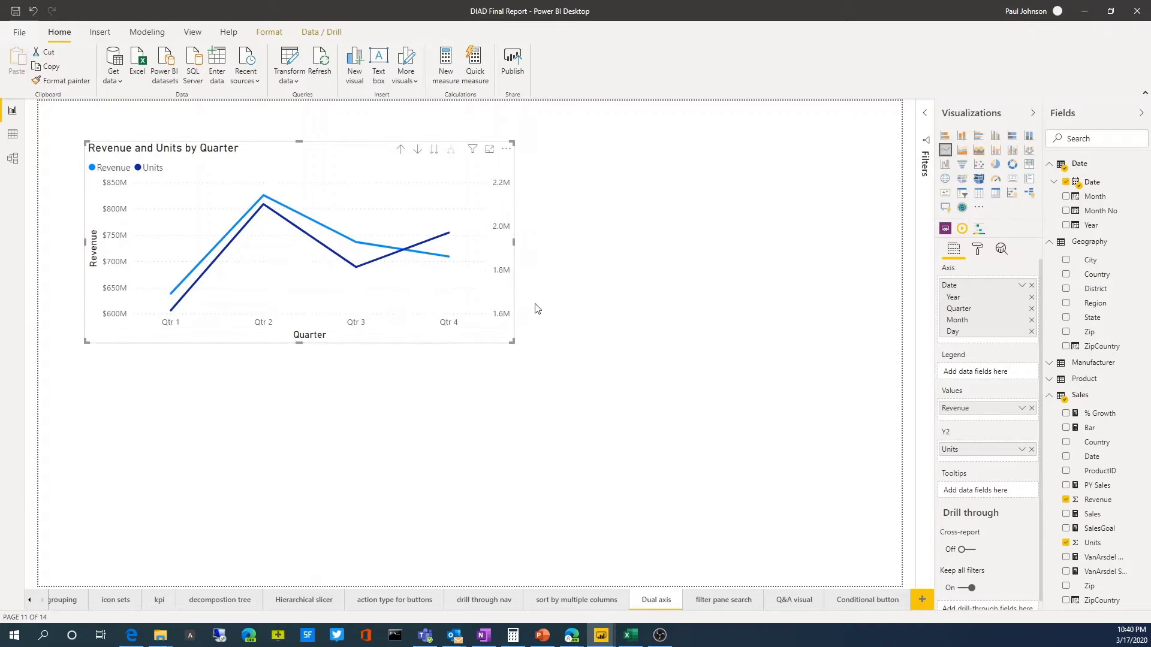
drag(513, 342, 544, 372)
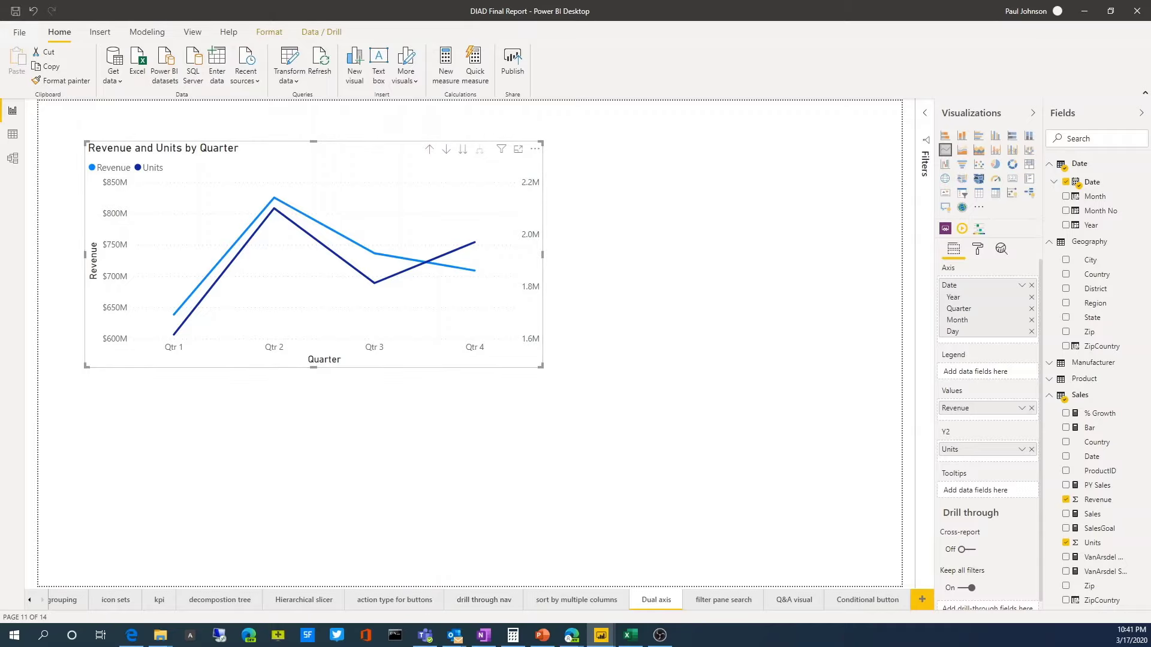
click(107, 579)
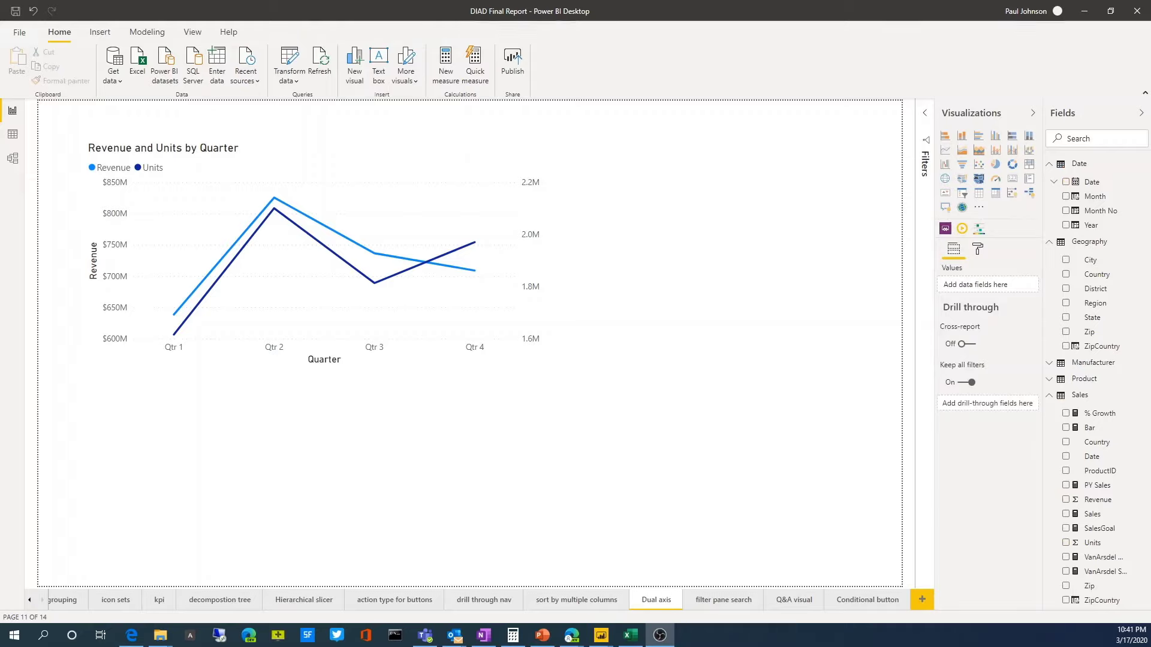
On the filter pane search page, expand the filters and search those of the Revenue chart for "coun".
click(721, 600)
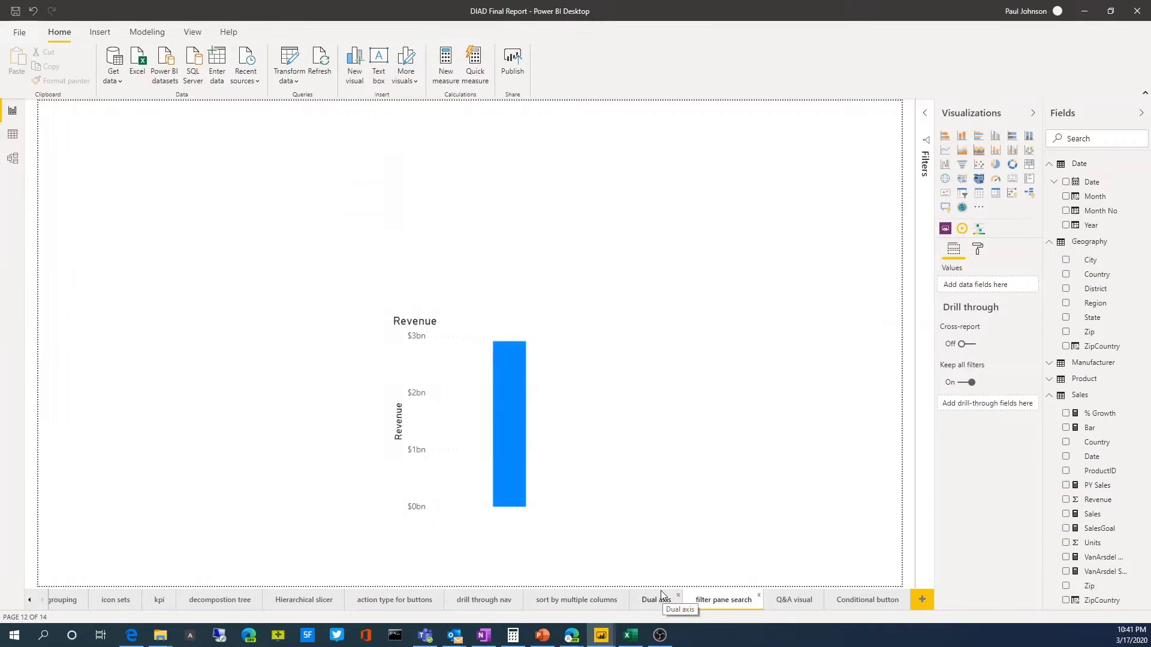
click(926, 116)
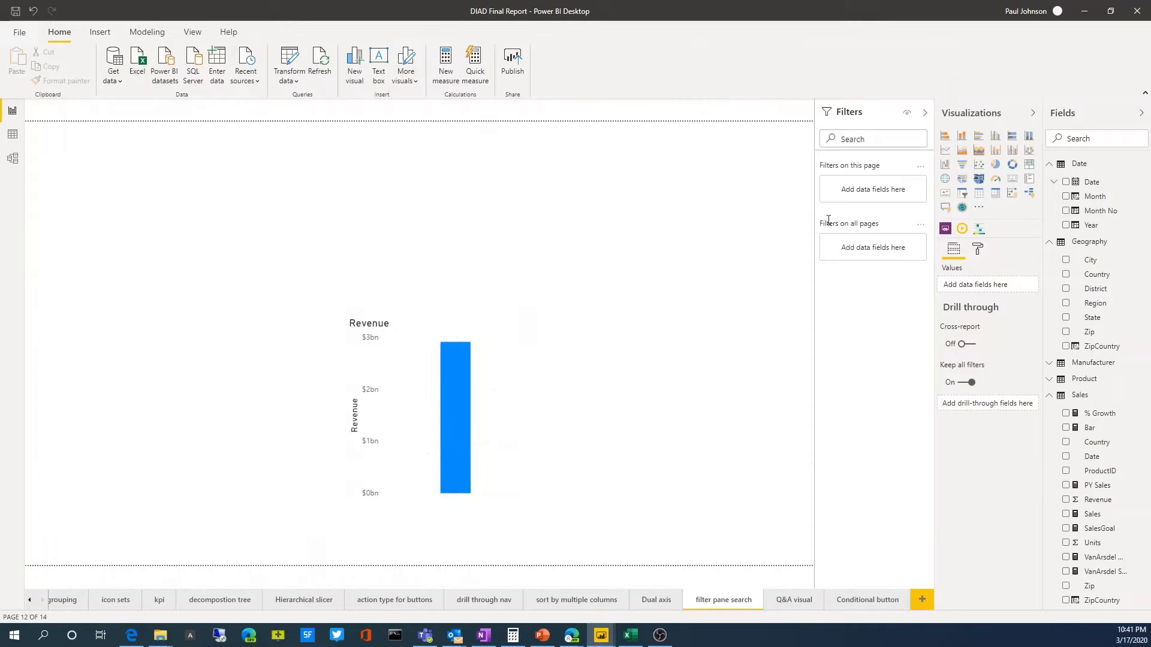
click(528, 428)
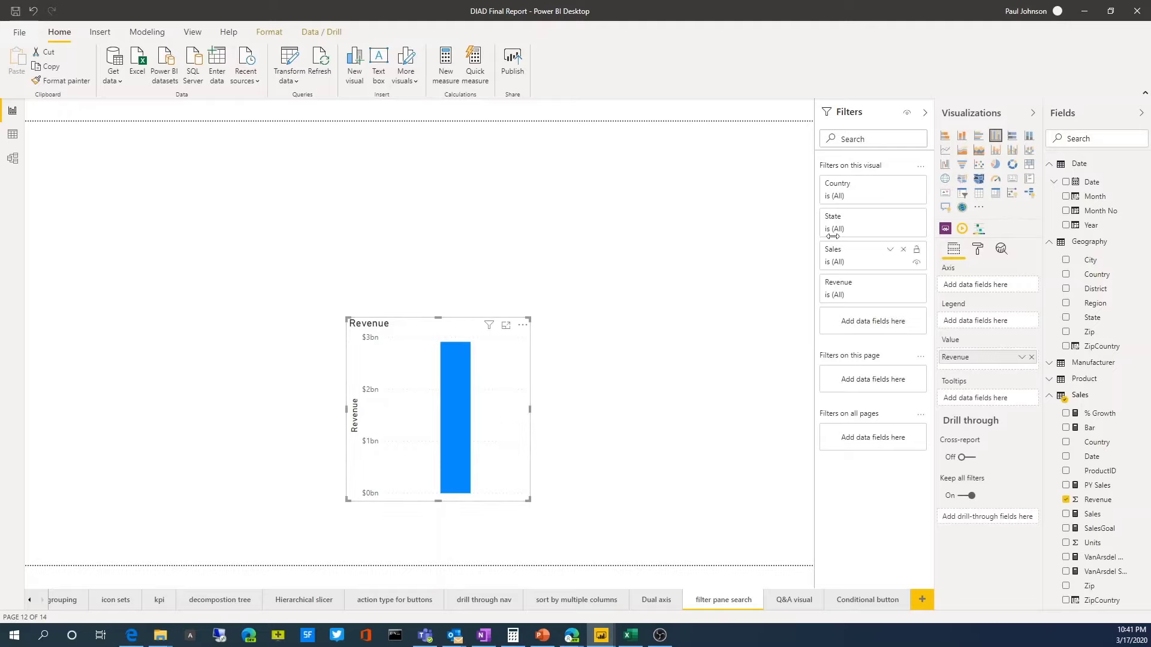
click(859, 137)
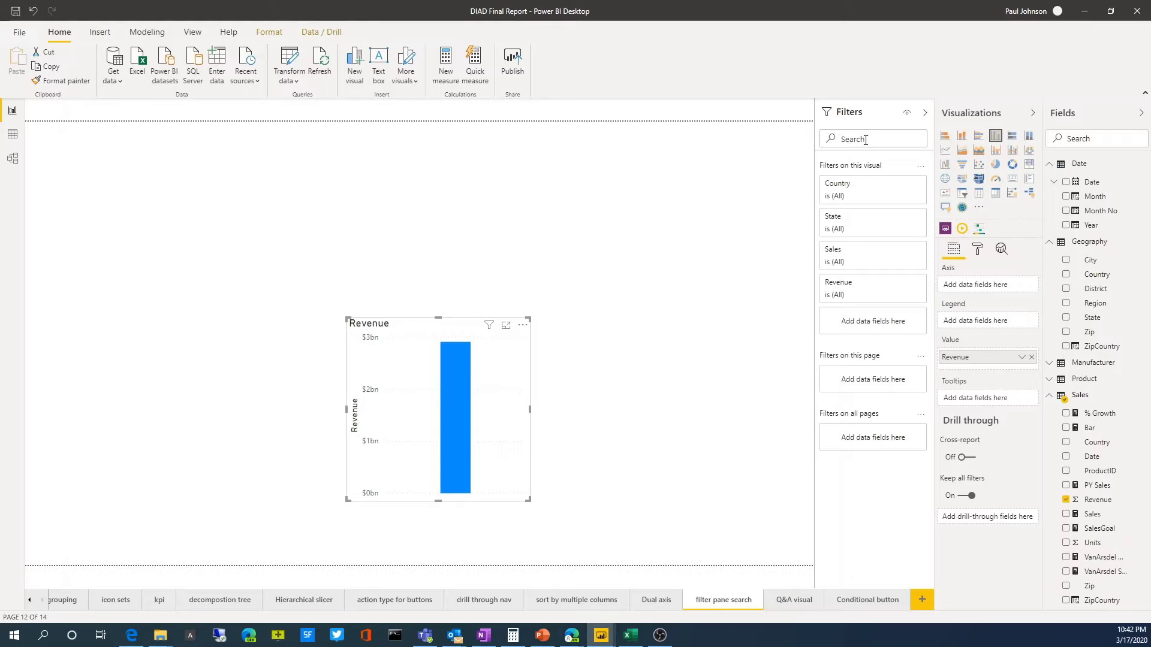
text(coun)
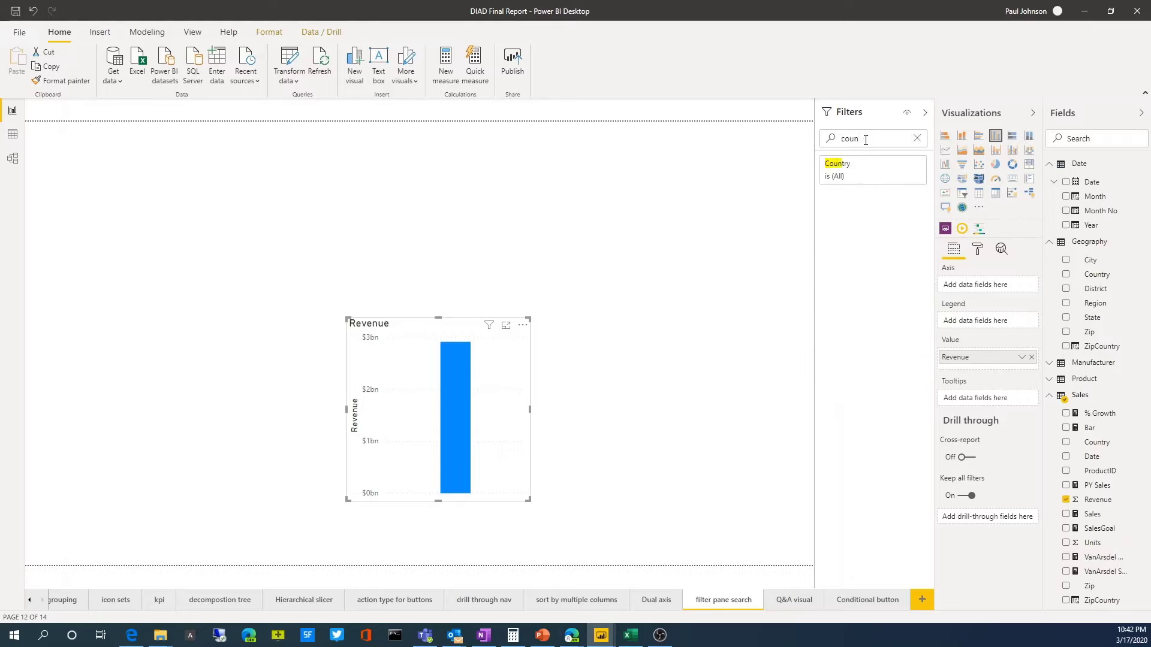
Filter the Revenue chart by Country to show only Canada.
click(890, 165)
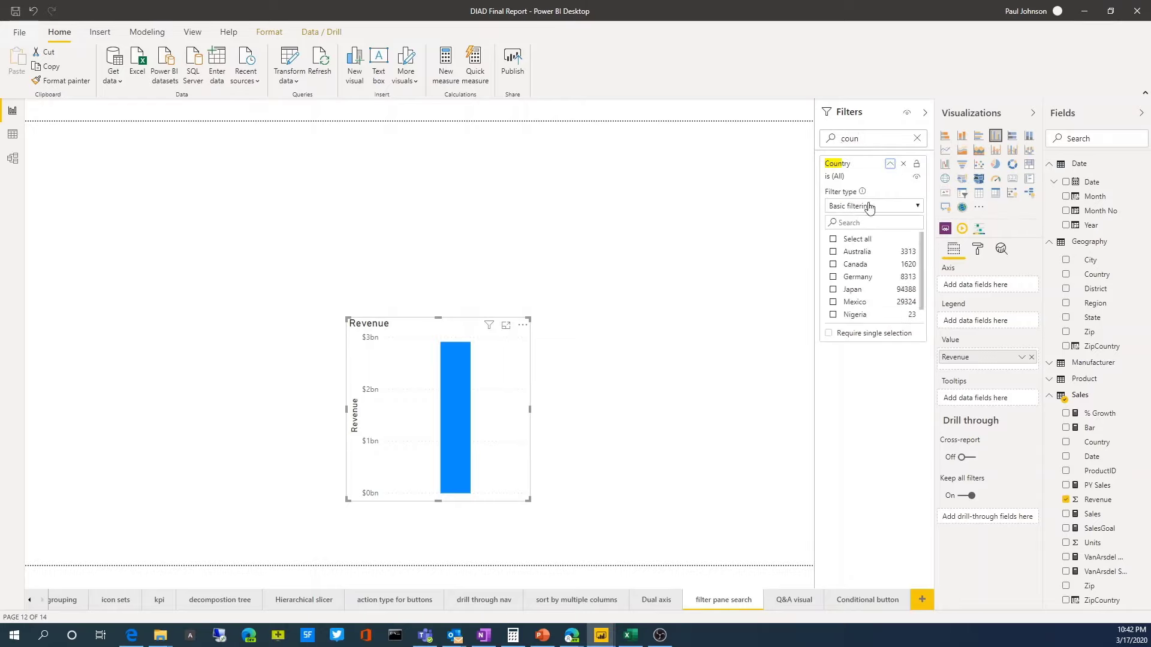
click(832, 264)
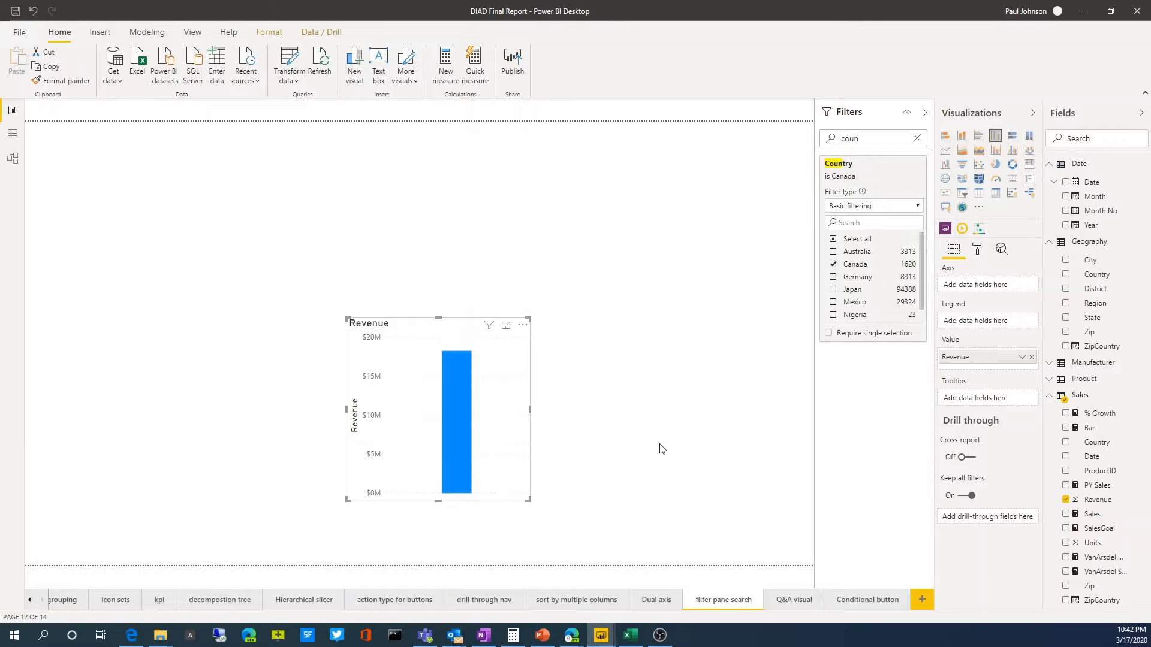
click(684, 433)
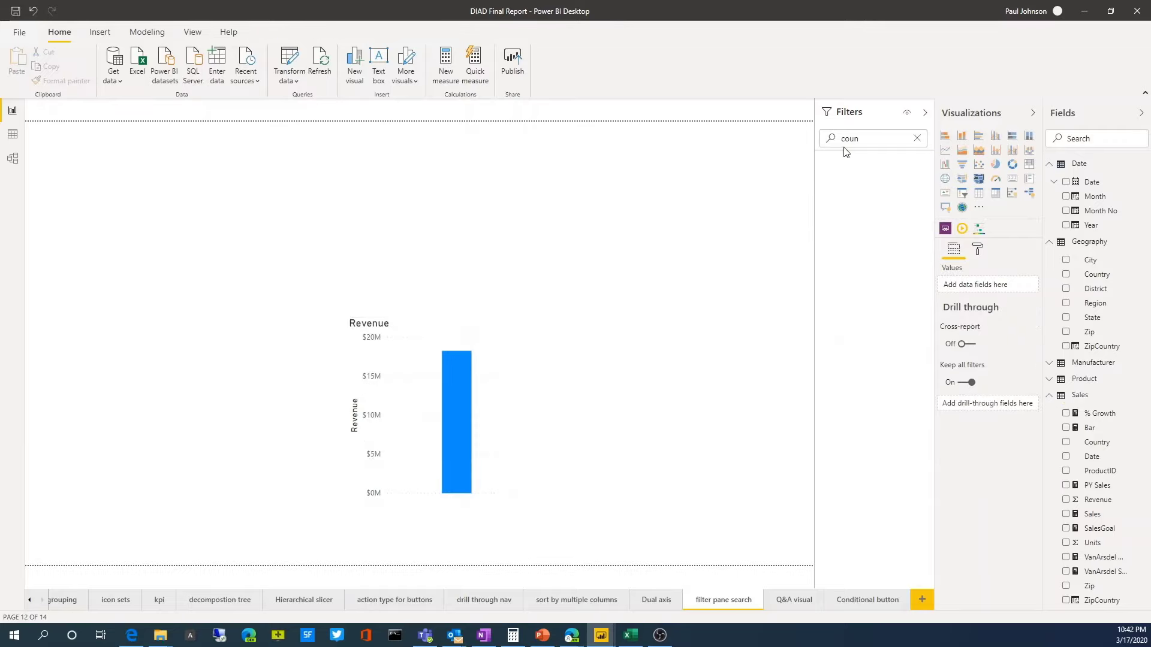
click(880, 142)
Replace the existing visual on the Q&A visual page with a new Q&A visual and enlarge it to about two-thirds of the page width.
click(783, 600)
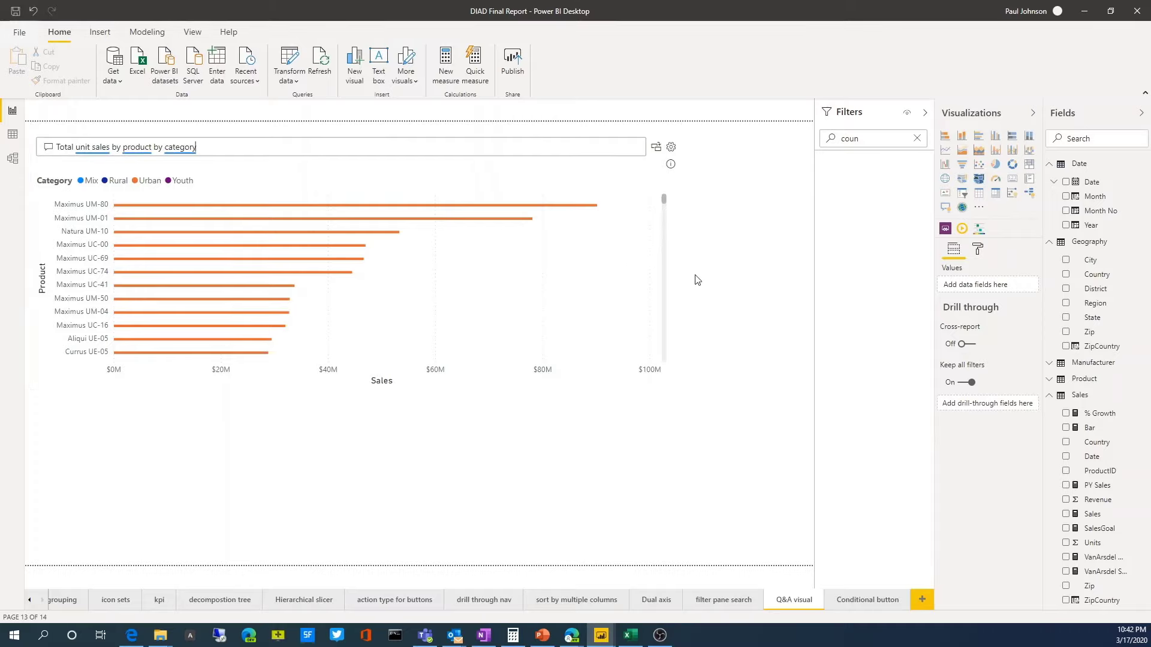
click(677, 298)
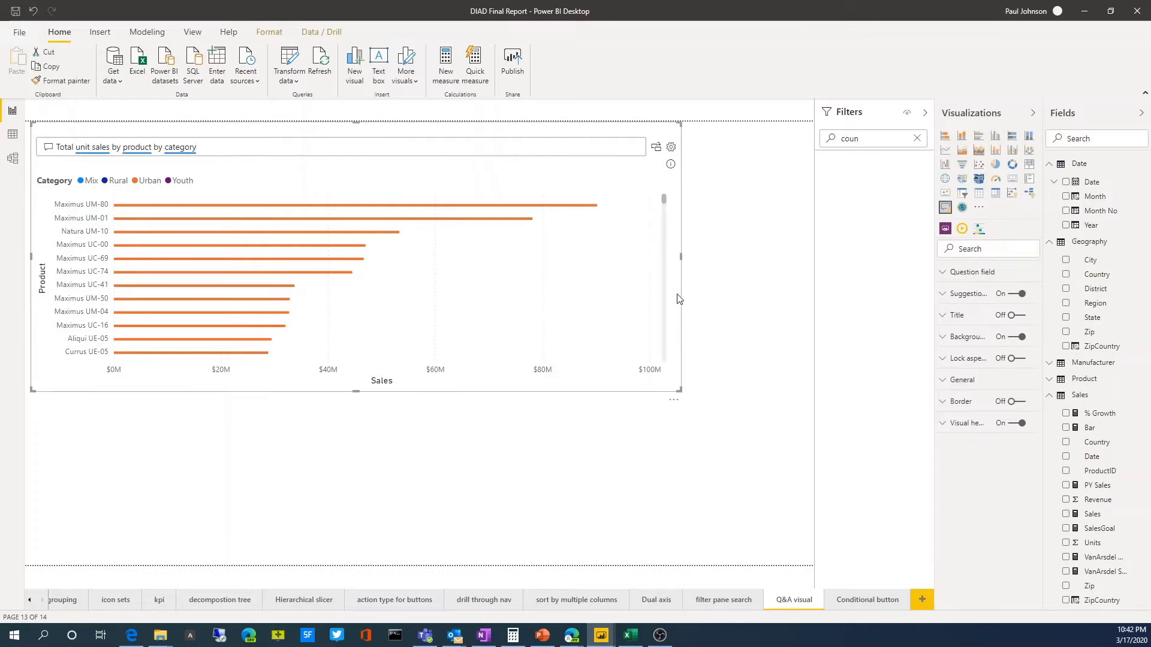
key(Delete)
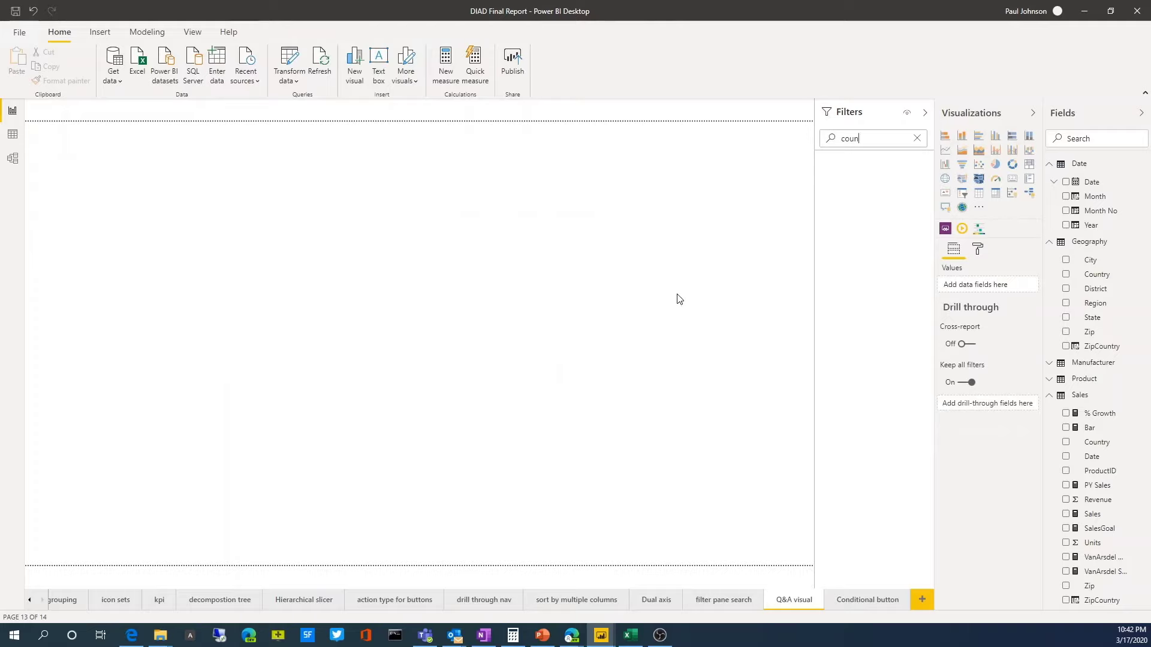
click(944, 208)
click(945, 209)
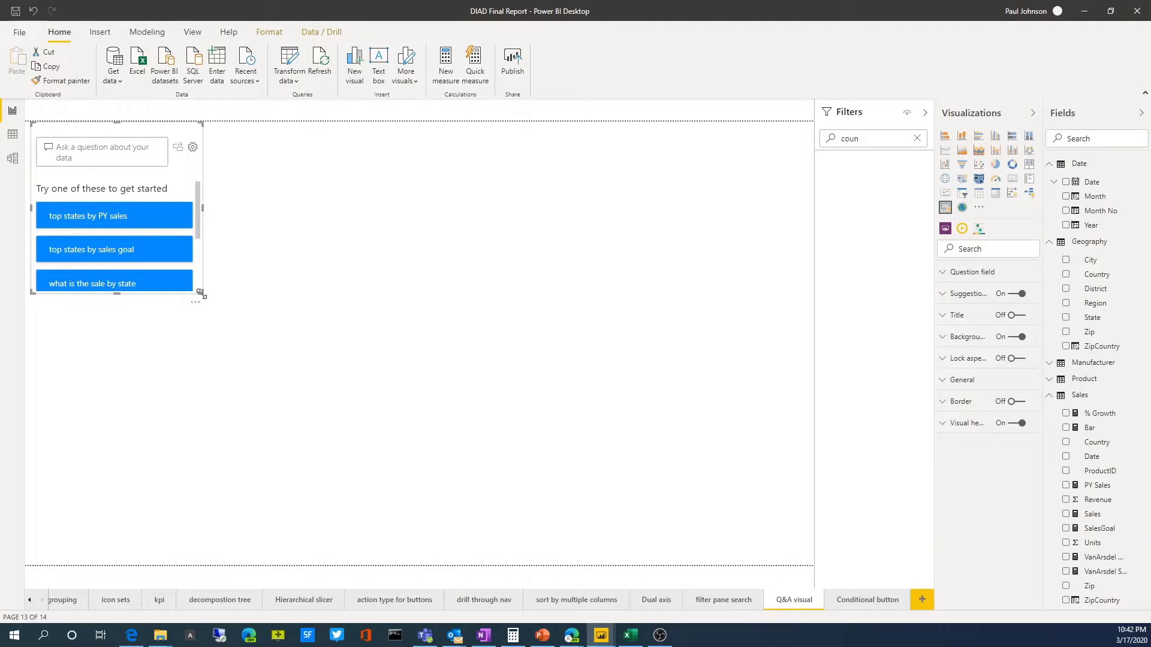
drag(201, 294, 546, 438)
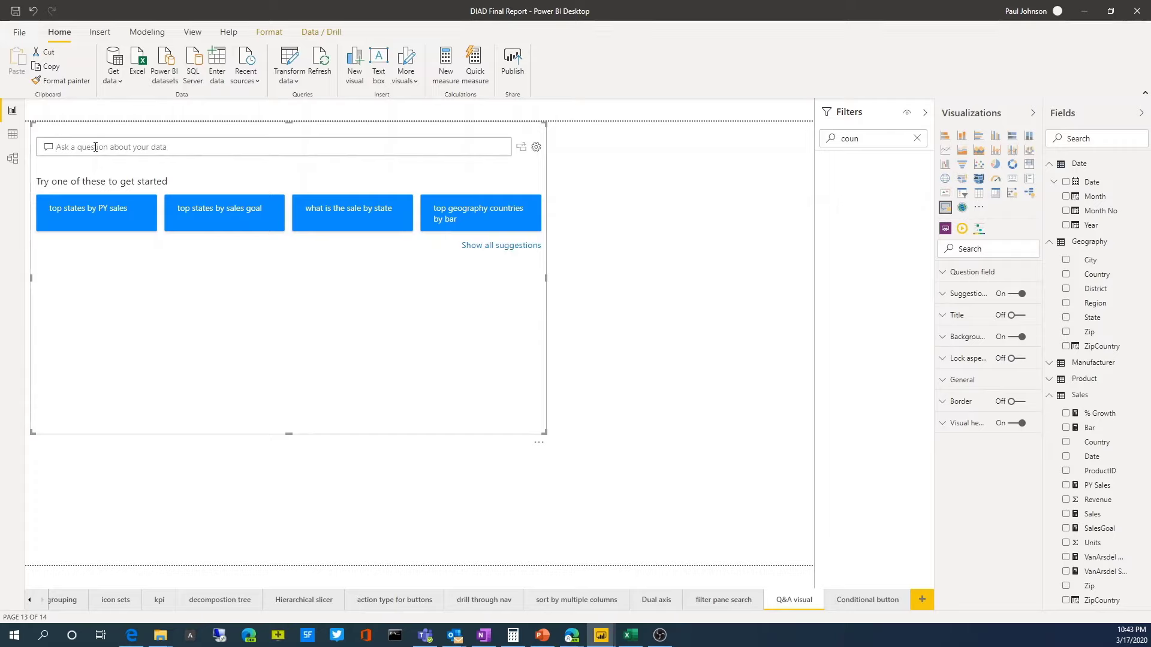
Ask the Q&A visual for "total sales by country" and dismiss the suggestions to reveal the resulting chart.
text(t)
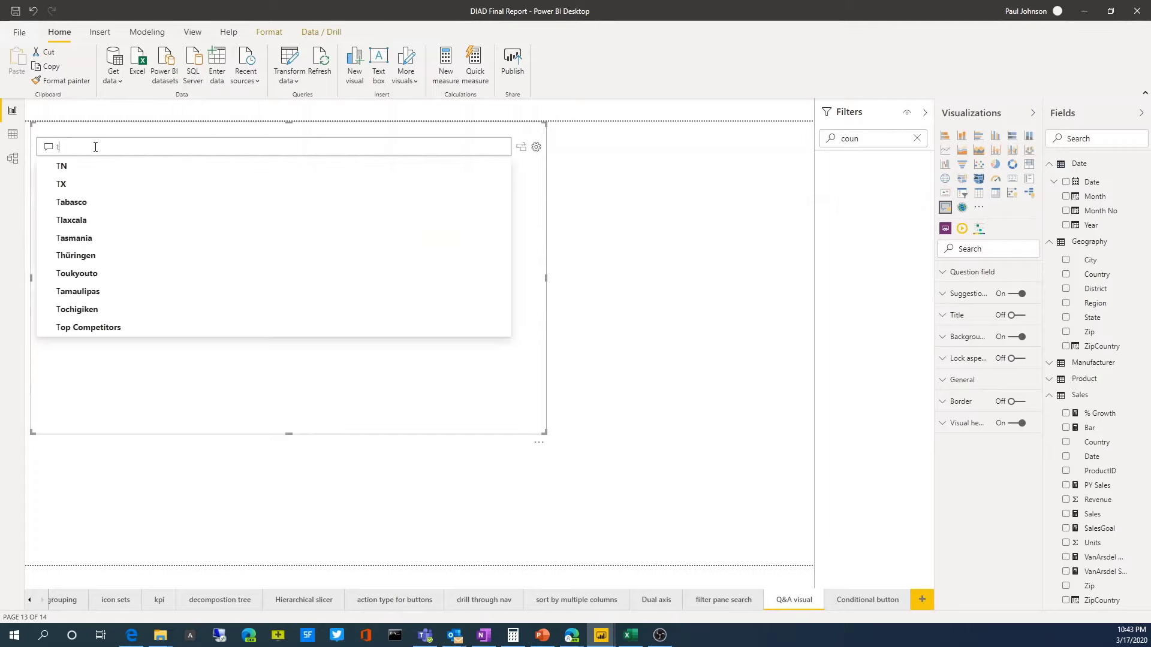
text(otal s)
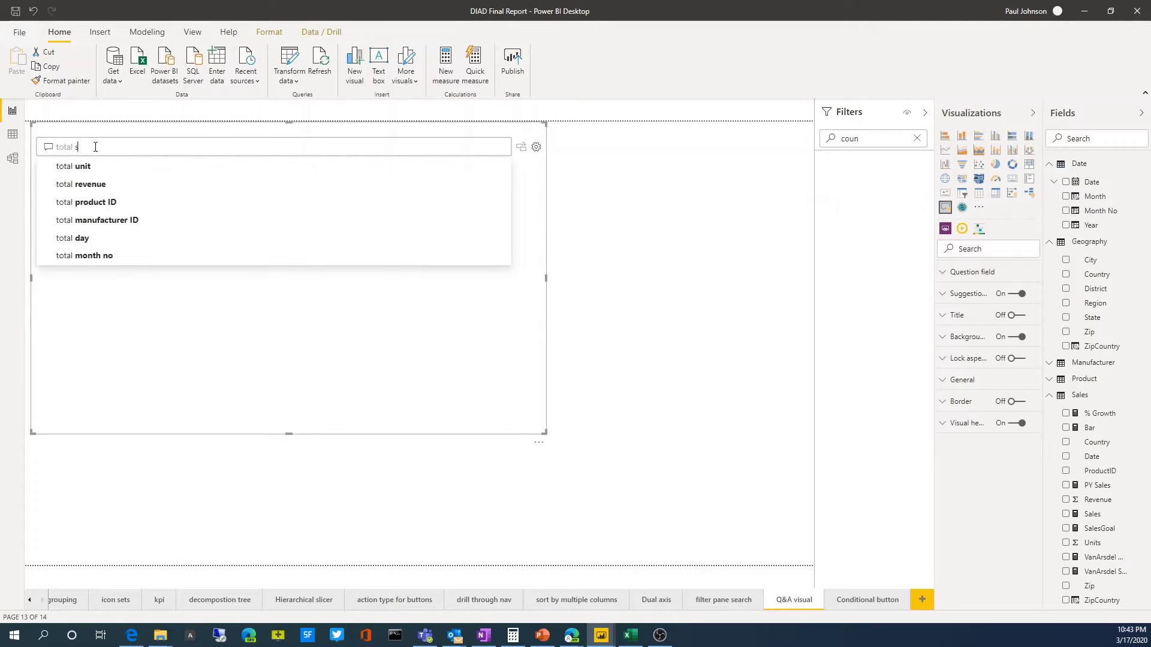
text(ales by )
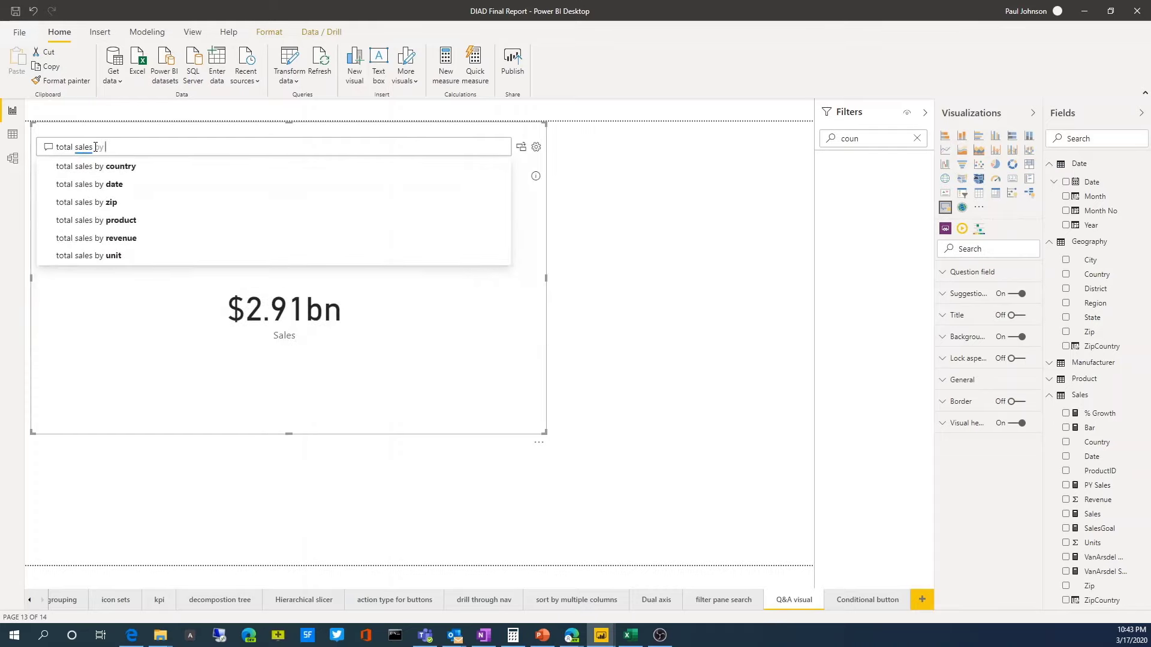
text(country)
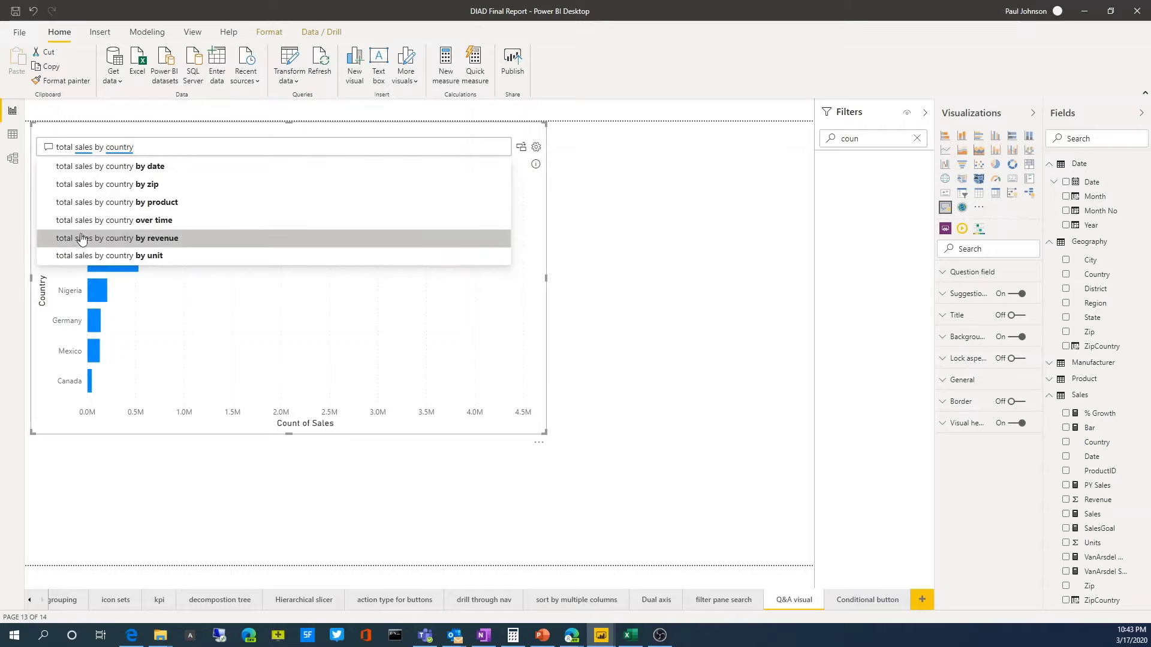
key(Escape)
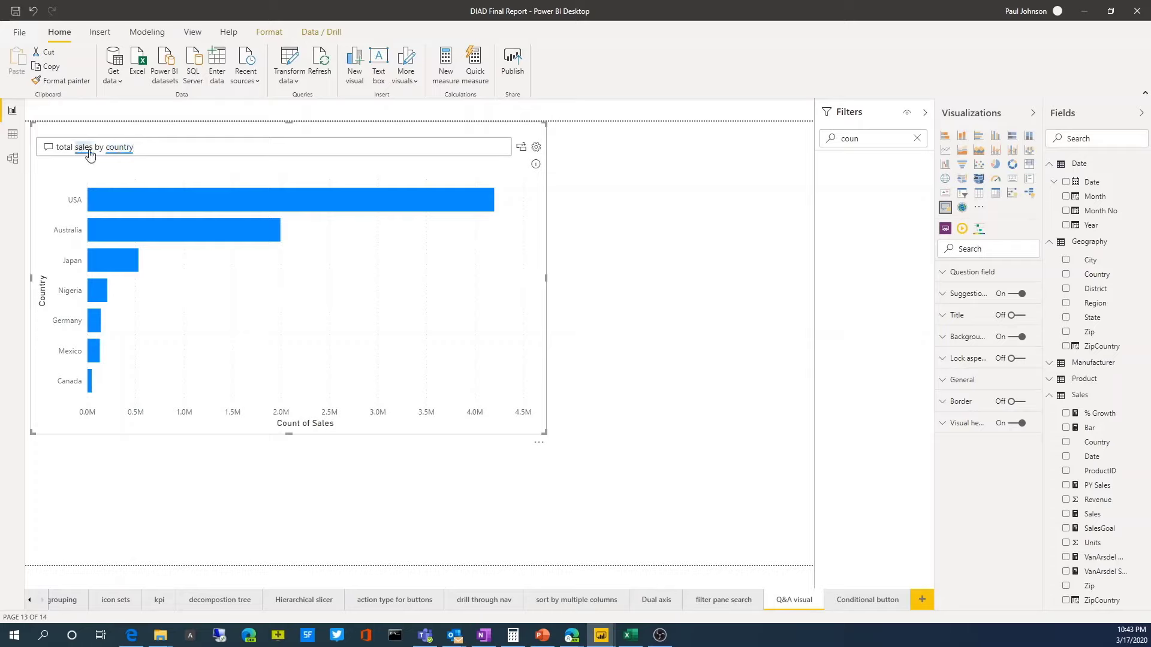
Replace "sales" with "revenue" in the Q&A question so it reads "total revenue by country".
click(138, 150)
click(94, 147)
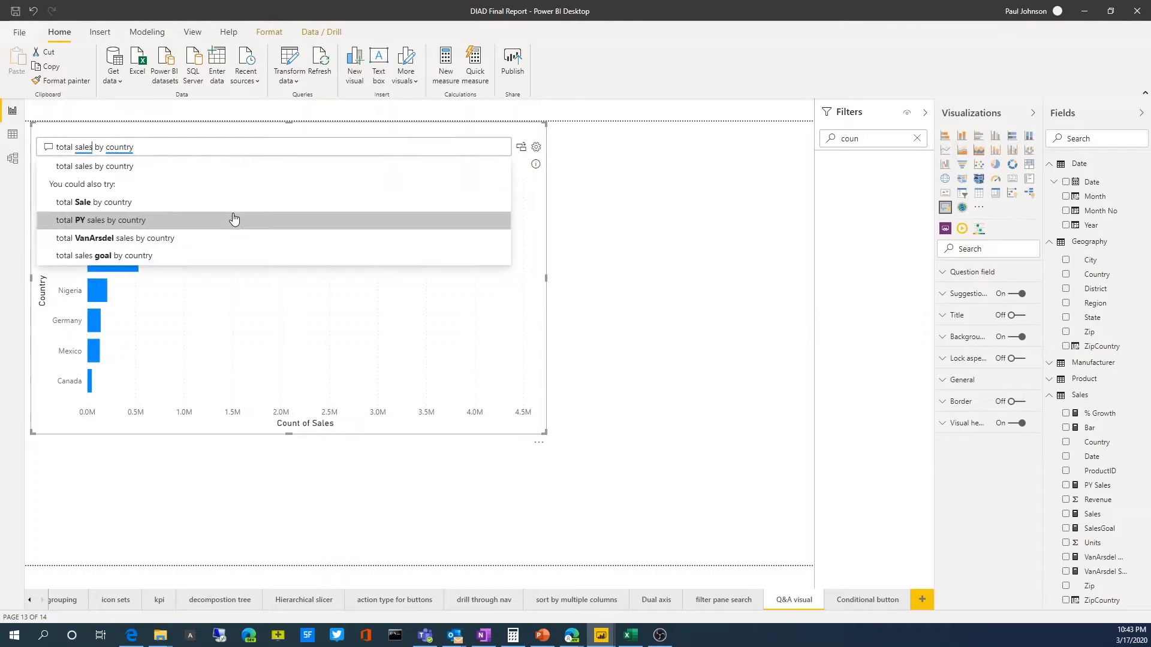
key(BackSpace)
key(BackSpace)
key(BackSpace)
key(BackSpace)
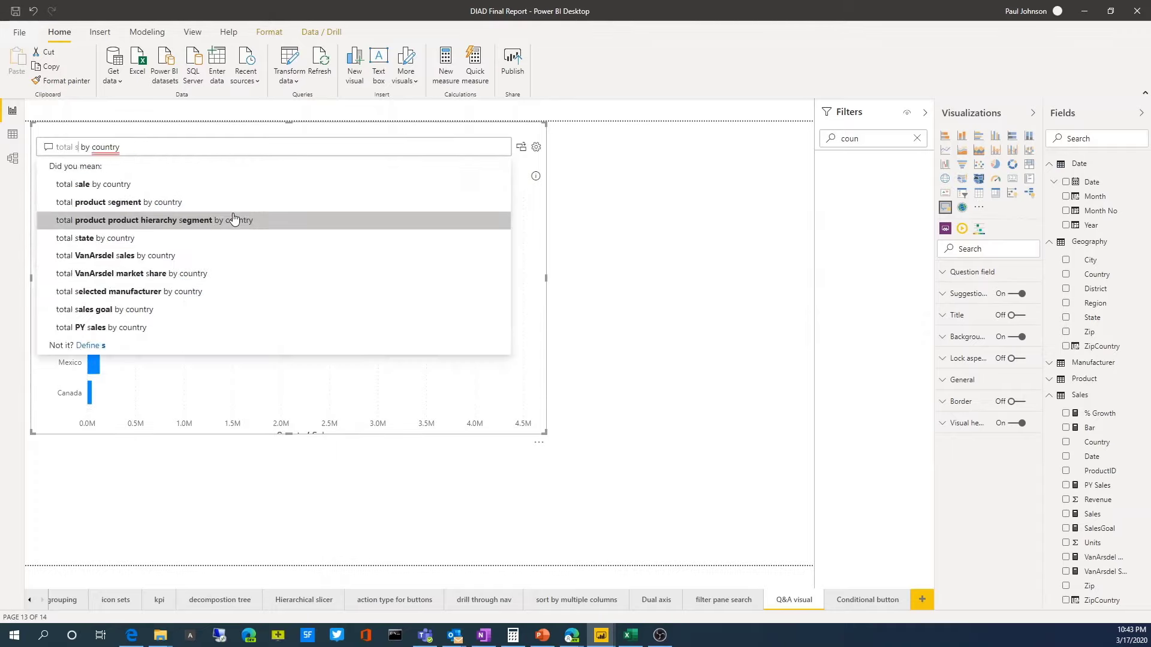
key(BackSpace)
text(reve)
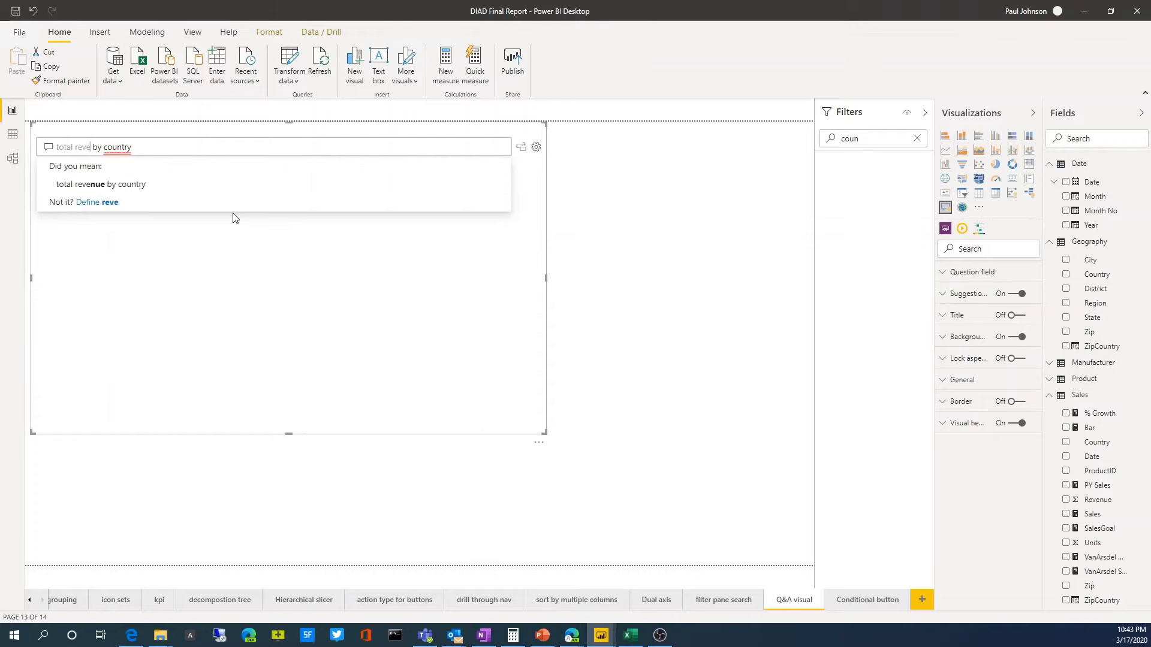
text(nue)
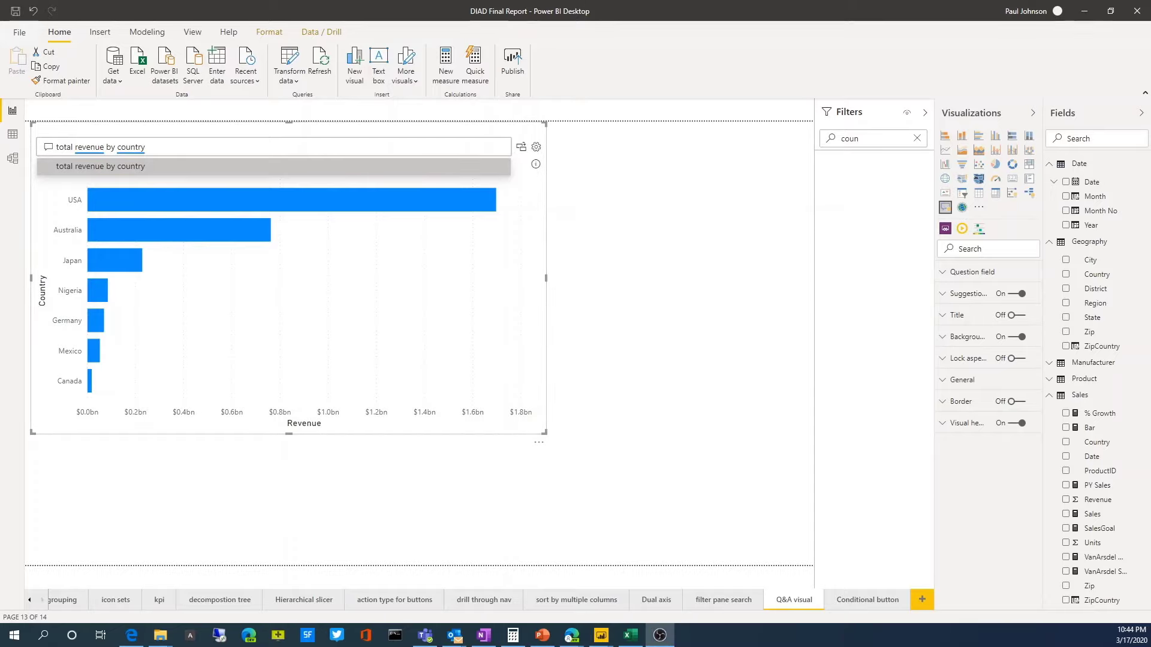
Open the Q&A setup and examine its Getting started, Review questions, Teach Q&A and Manage terms pages, then close it.
click(536, 150)
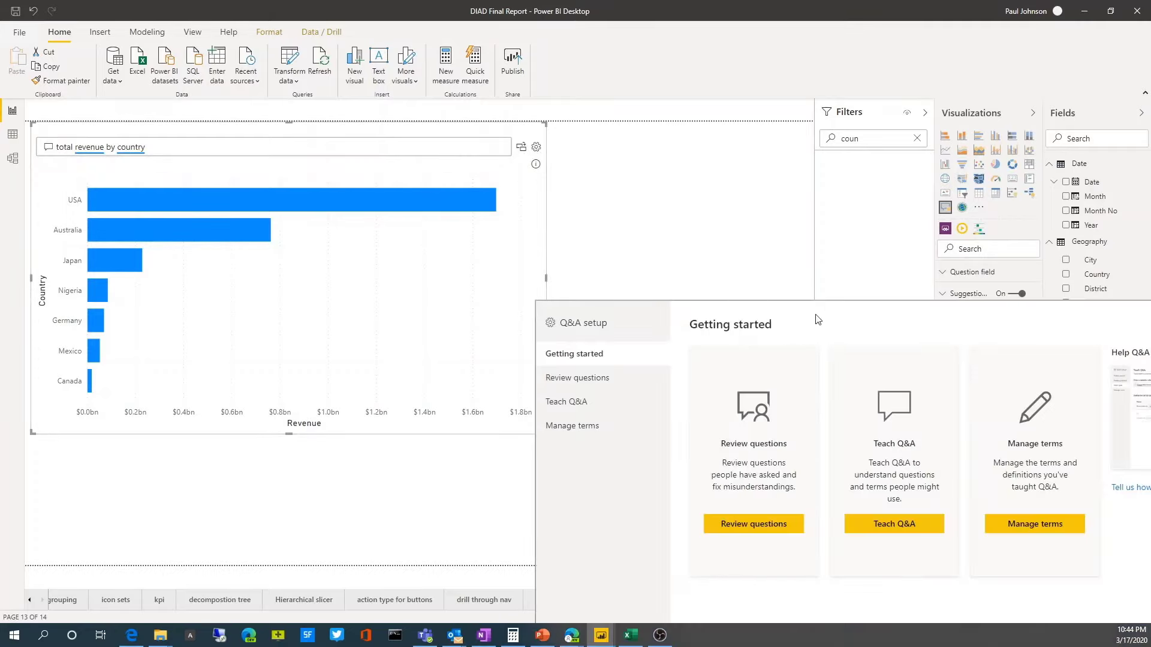
drag(818, 320, 493, 117)
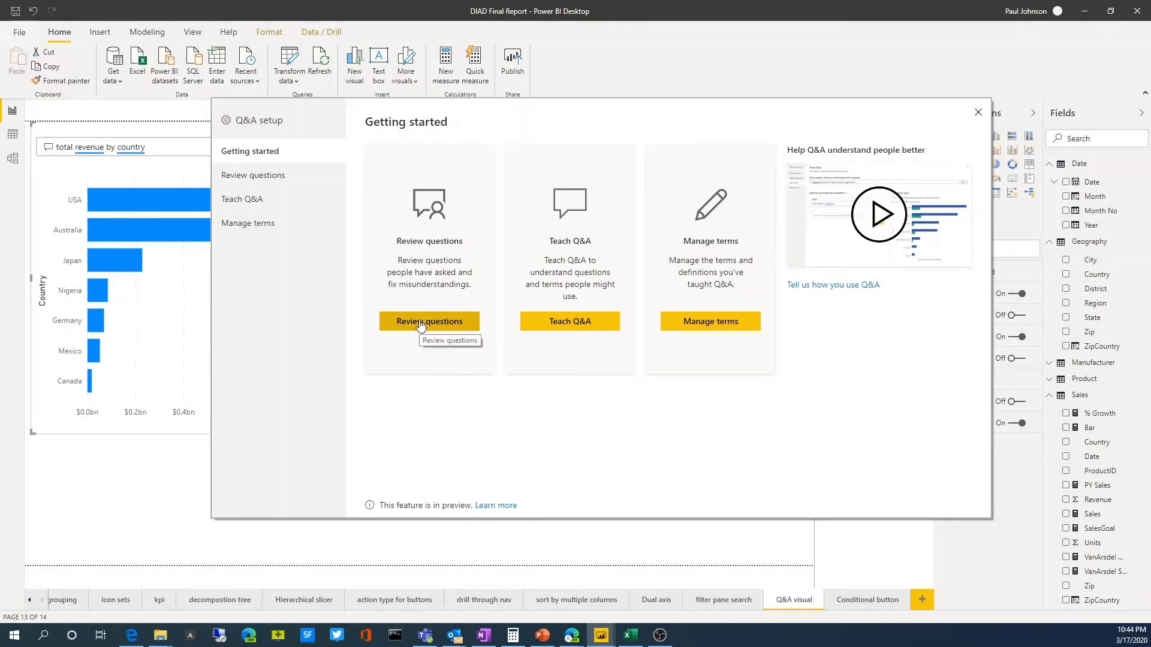
click(247, 176)
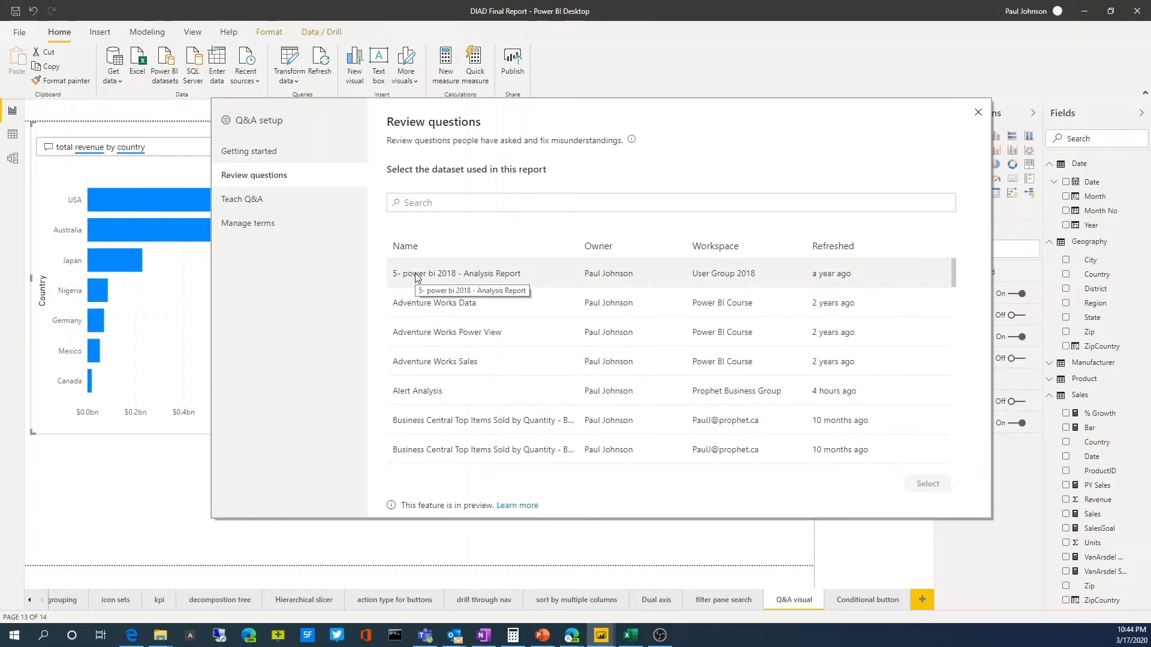
click(254, 208)
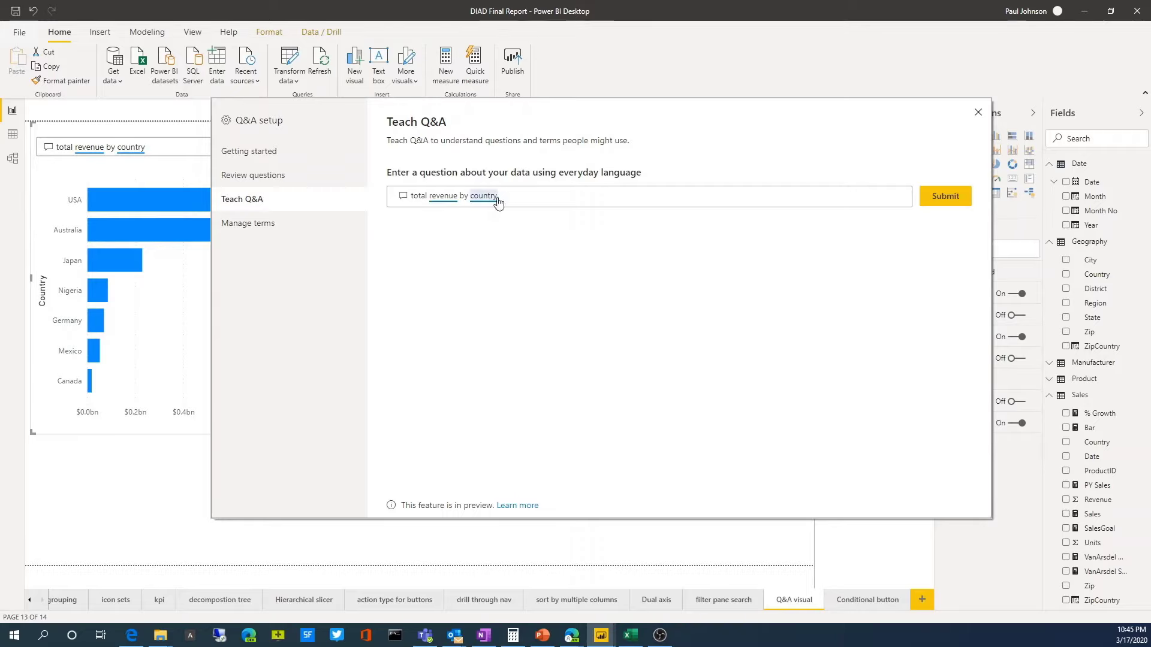
click(272, 226)
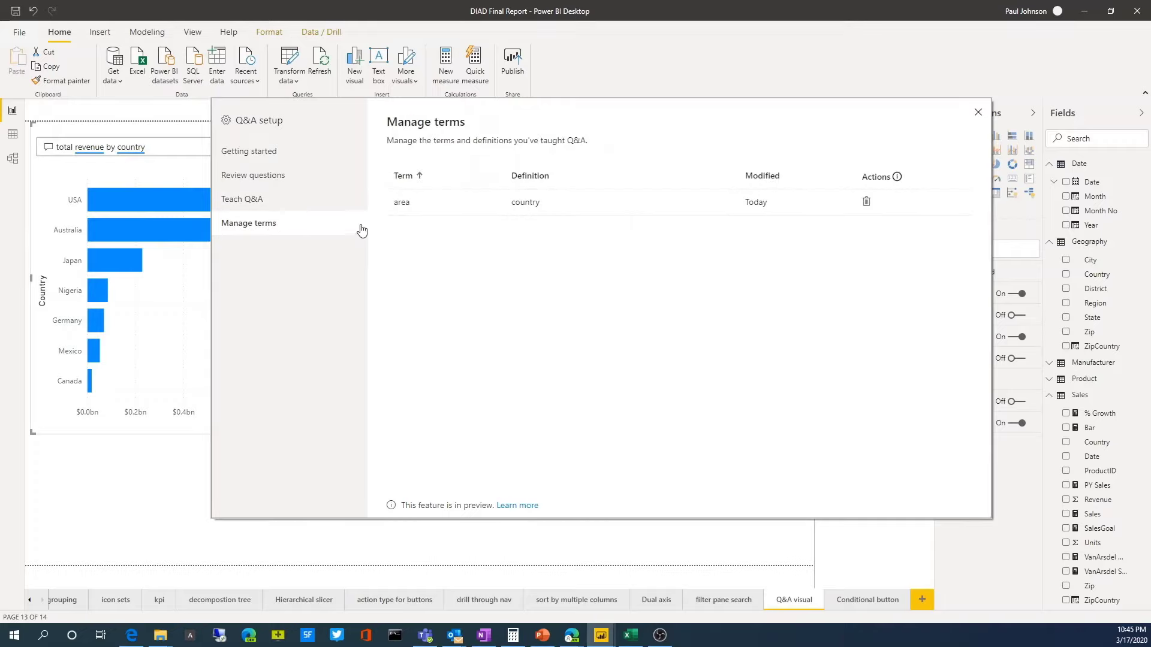
click(251, 157)
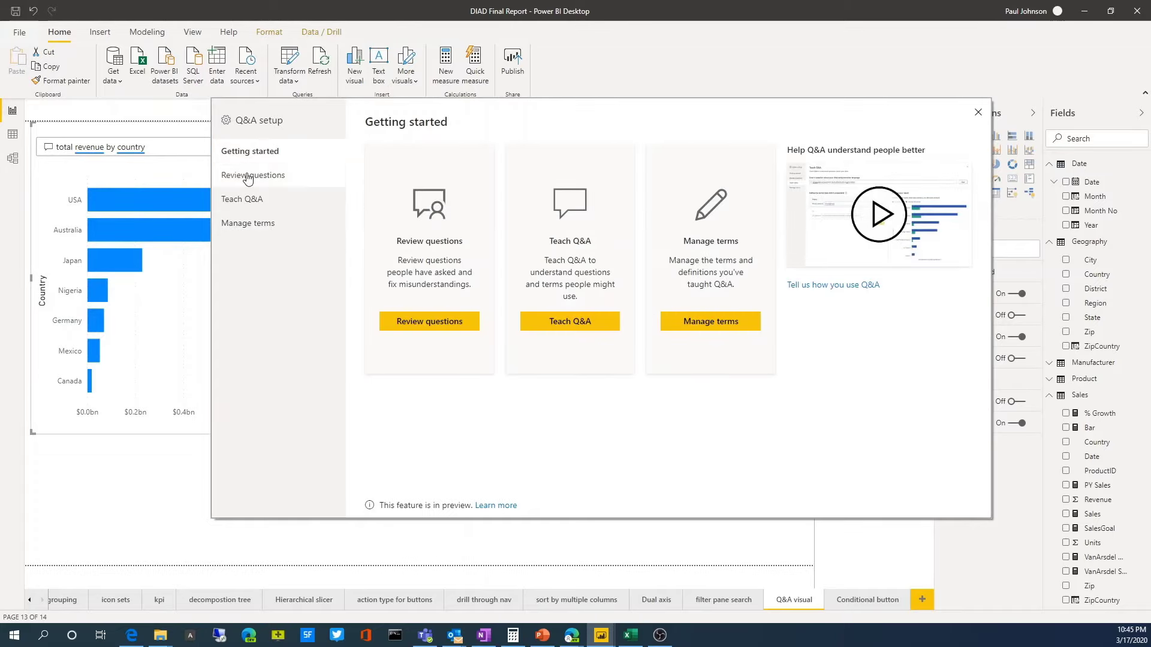
click(247, 177)
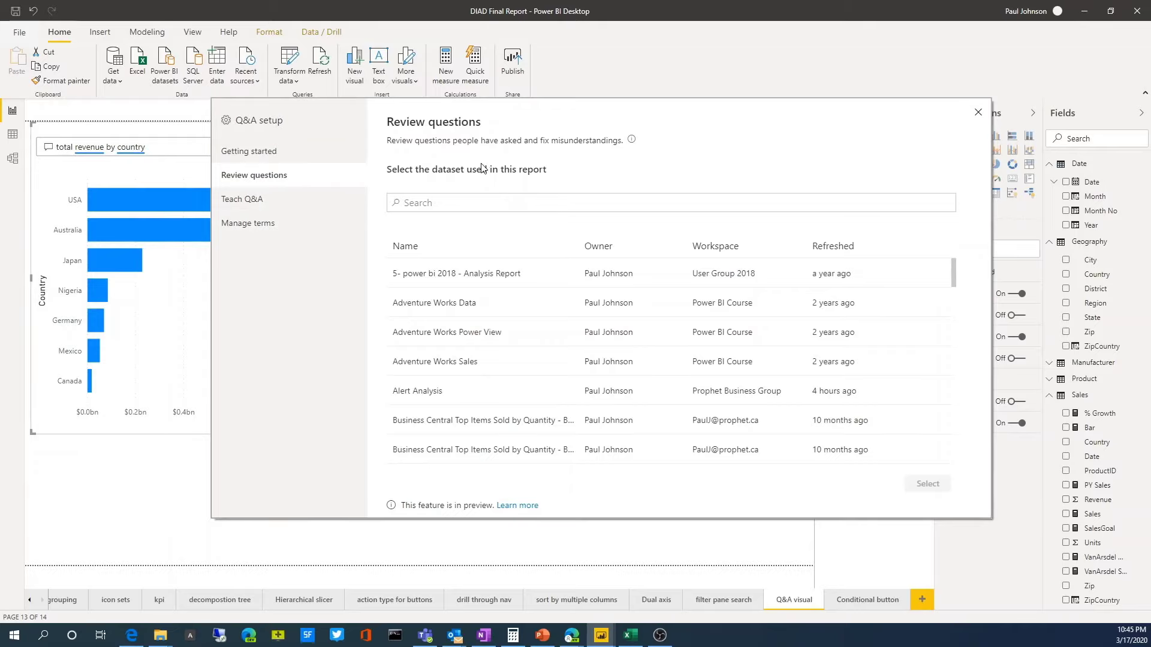
click(259, 233)
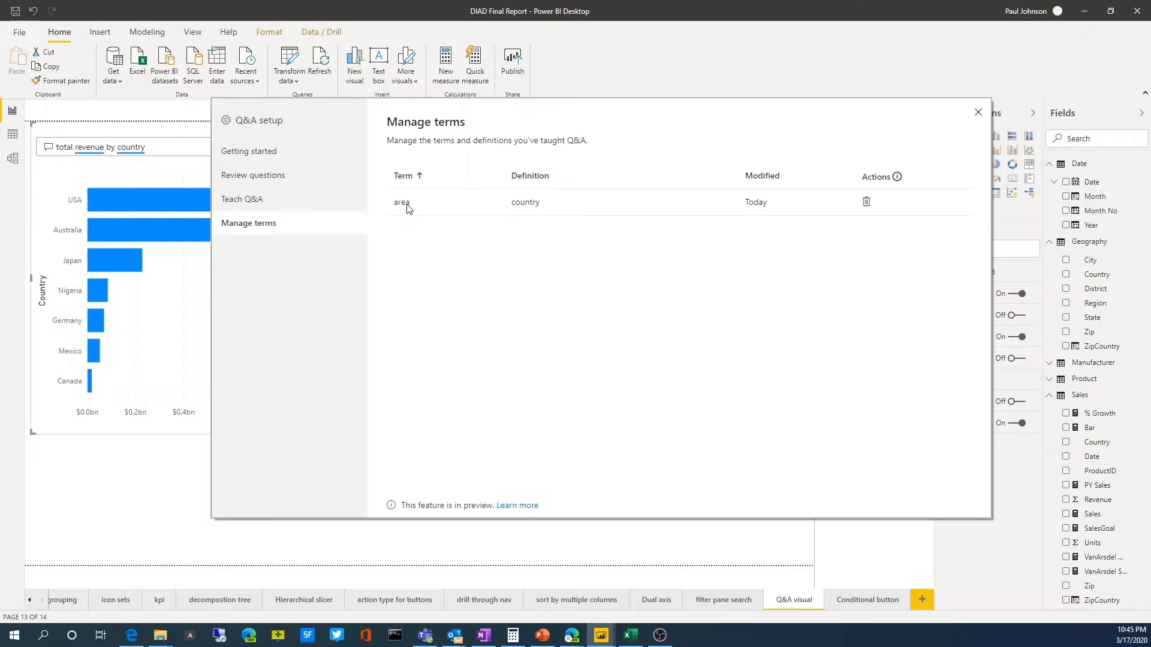
click(978, 112)
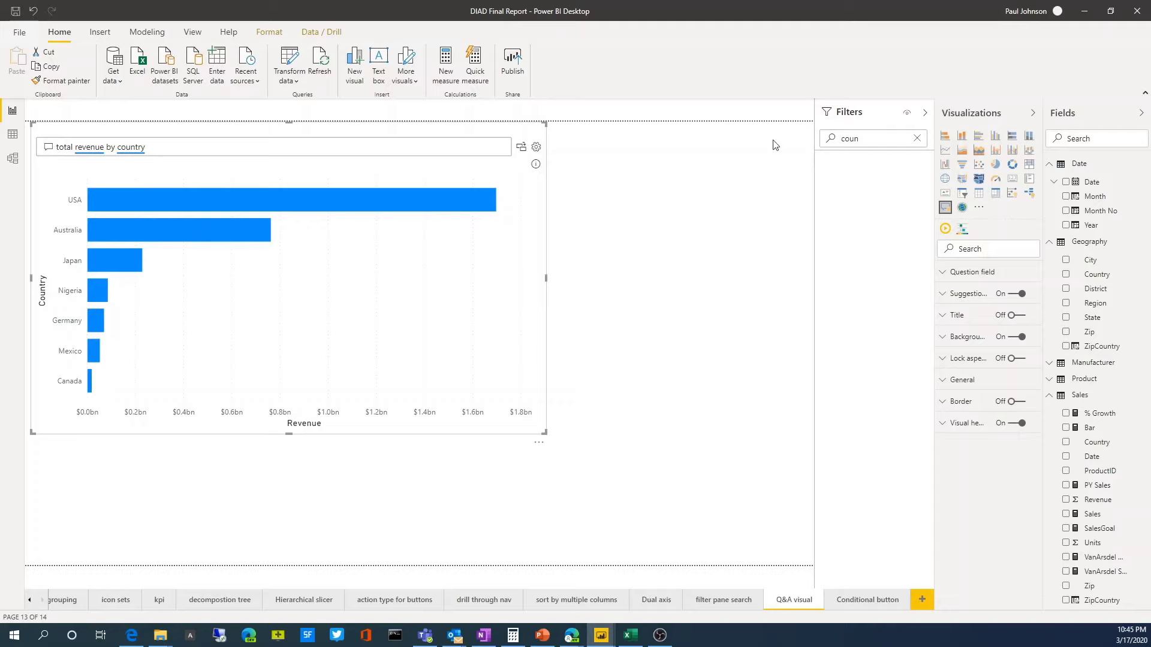
Change the Q&A question to "total revenue by area", using the taught synonym for country.
click(166, 144)
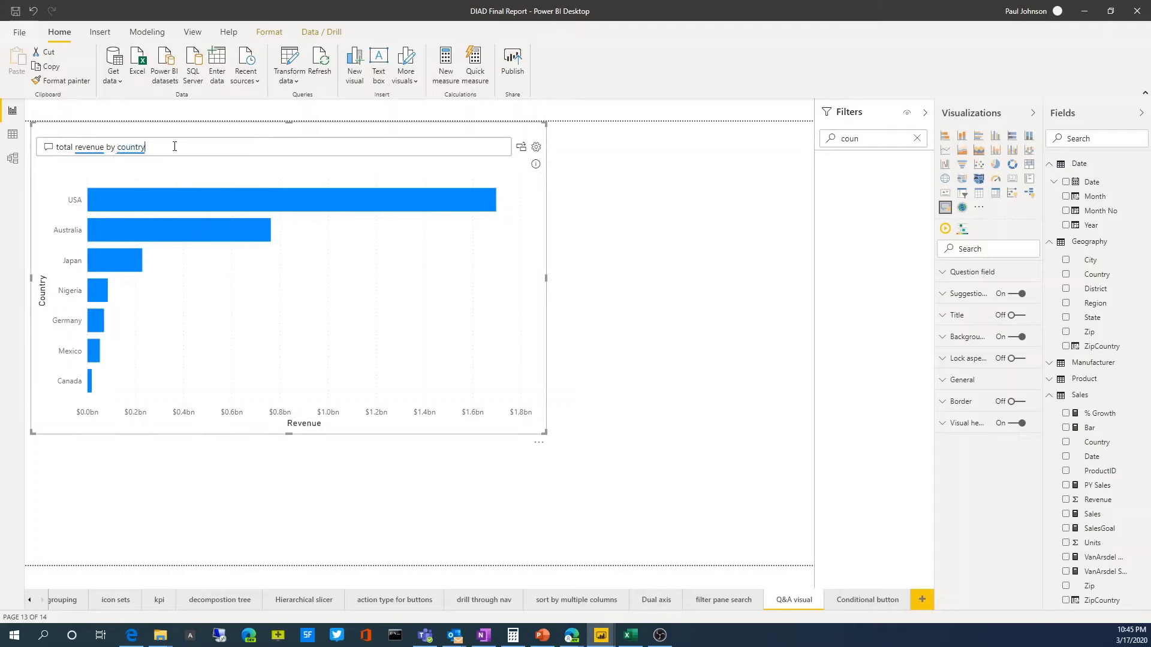
key(BackSpace)
key(BackSpace)
key(BackSpace)
key(BackSpace)
key(BackSpace)
key(BackSpace)
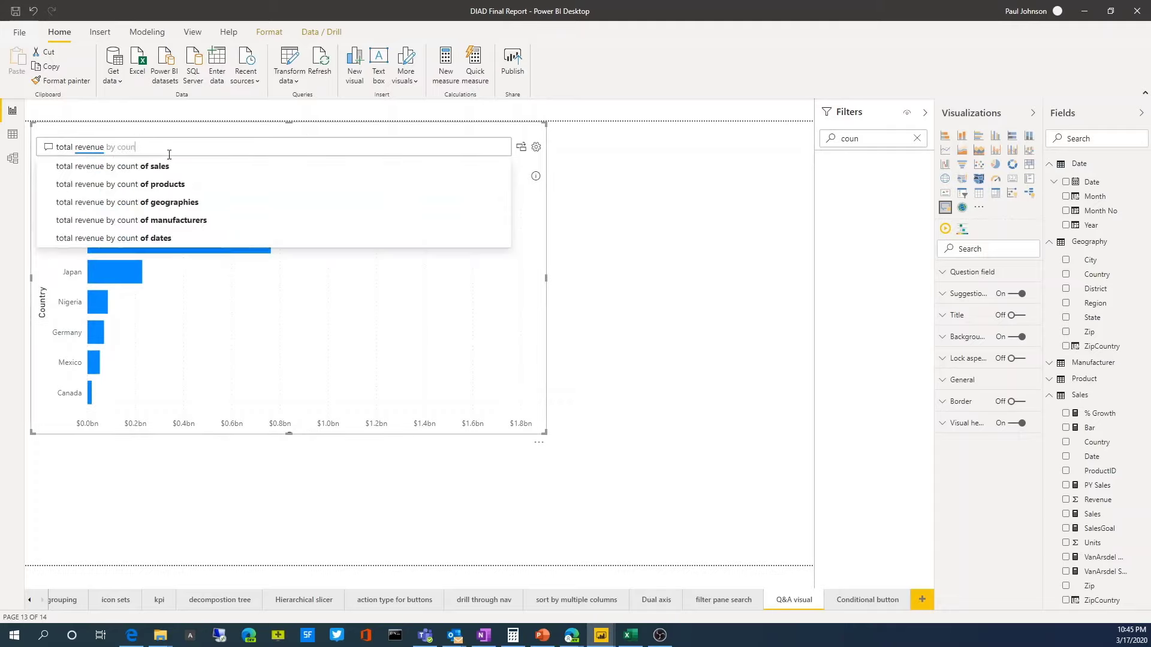
key(BackSpace)
text(are)
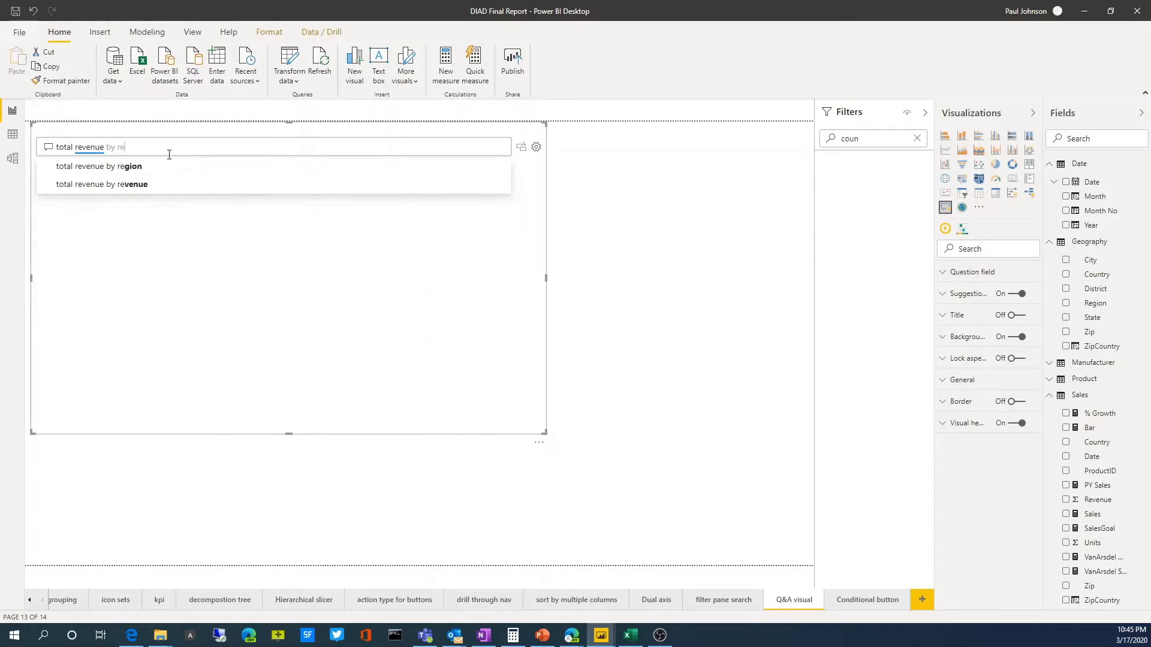
text(a)
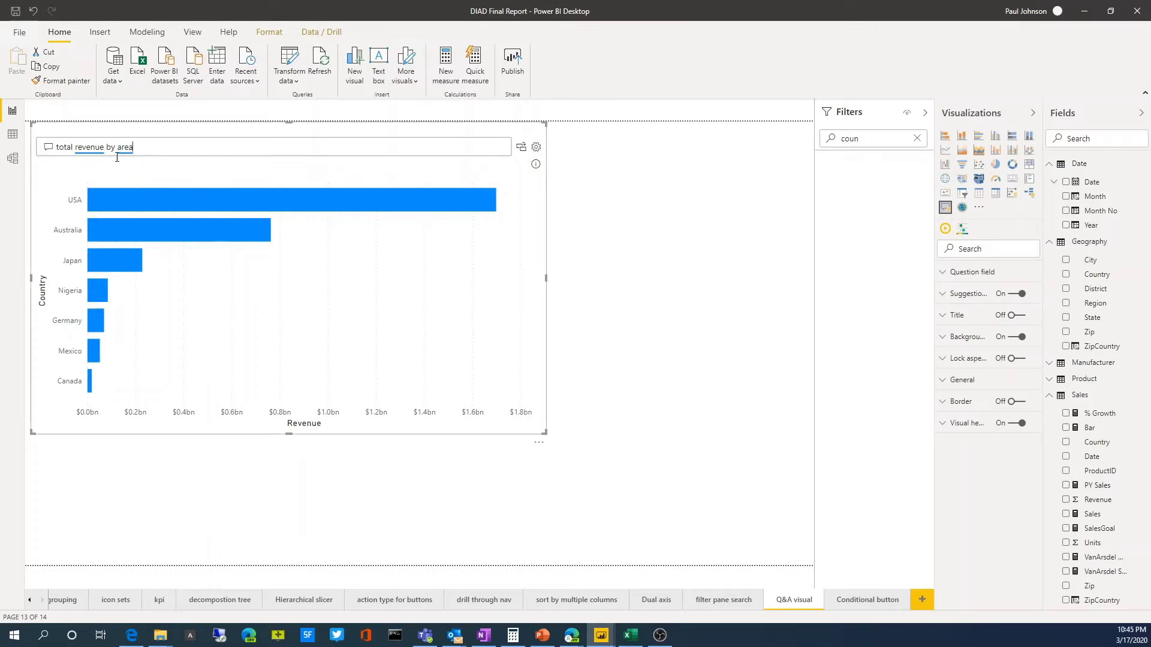
Replace "area" with "county" in the Q&A question so it reads "total revenue by county".
key(BackSpace)
key(BackSpace)
key(BackSpace)
key(BackSpace)
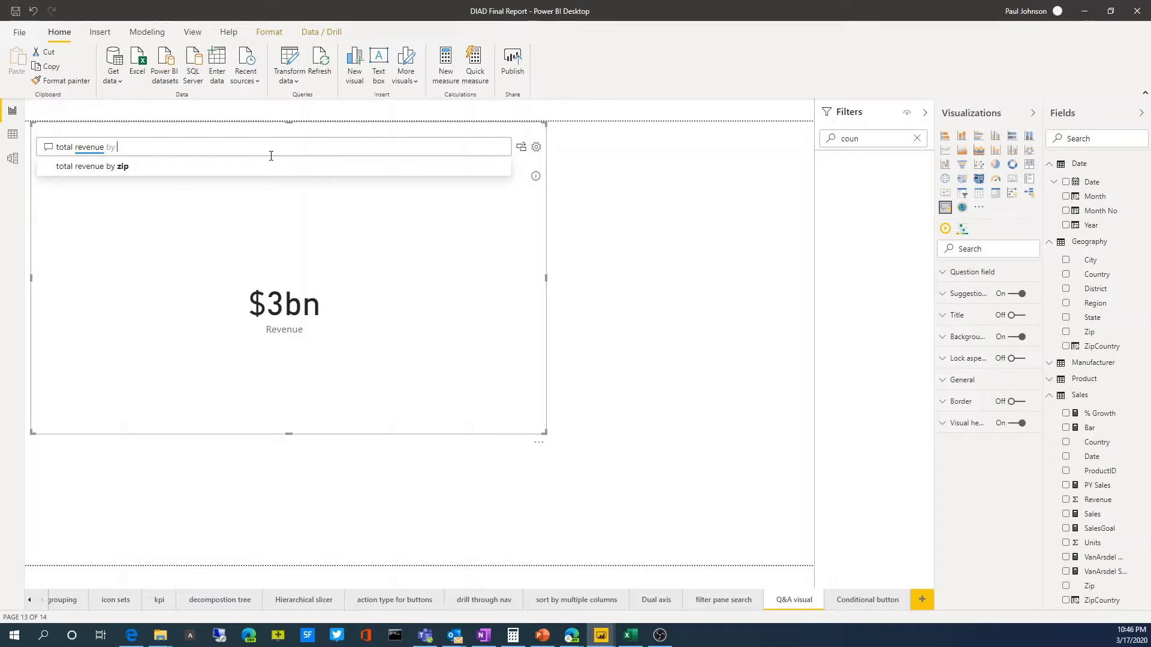
text(a)
key(BackSpace)
text(d)
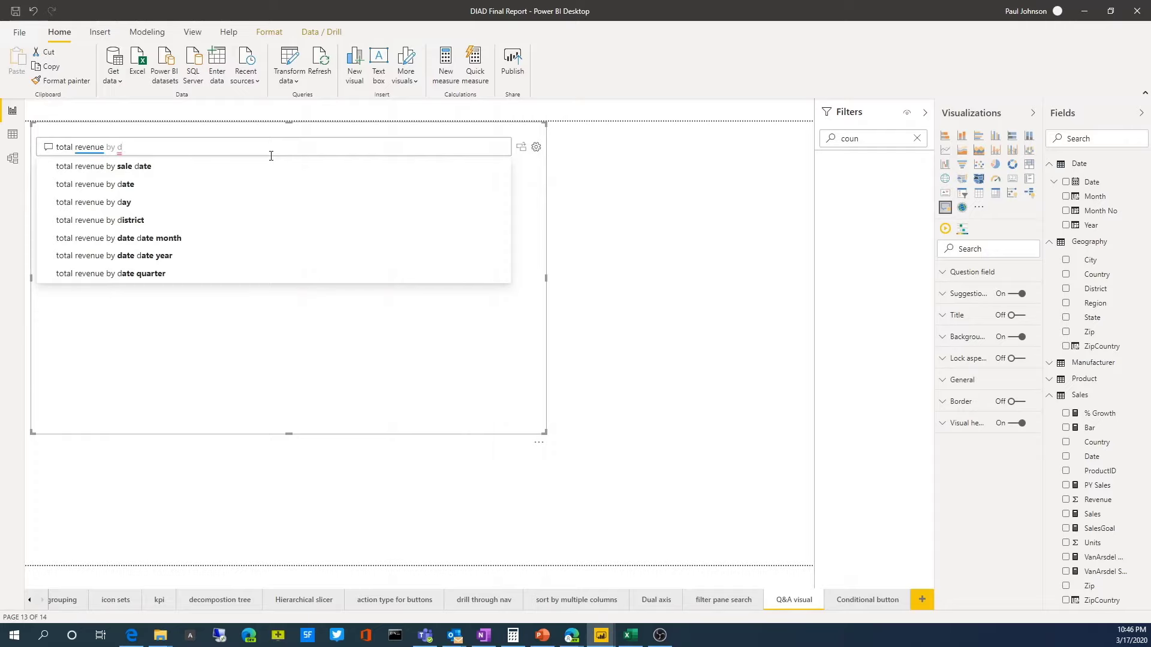
key(BackSpace)
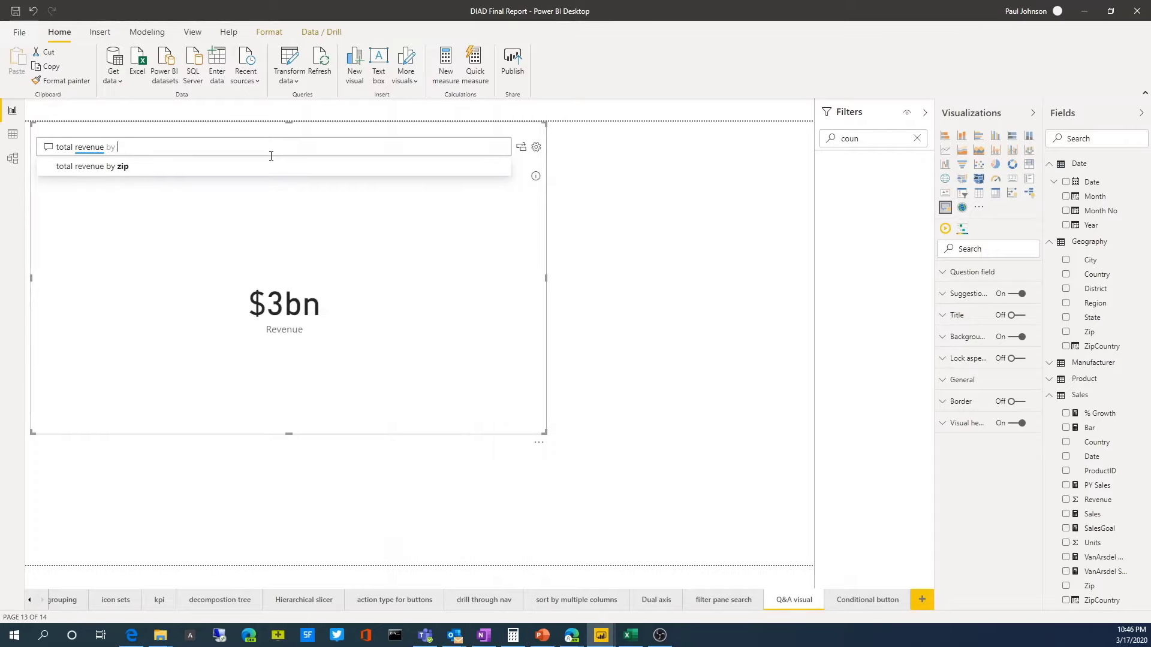
text(count)
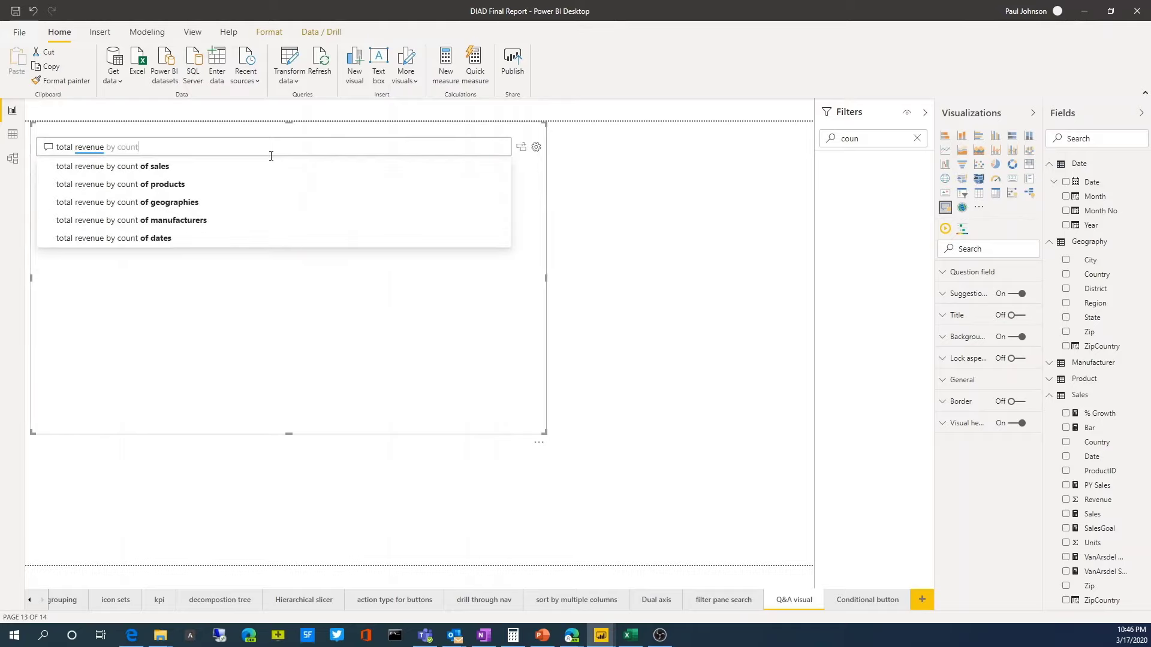
text(y)
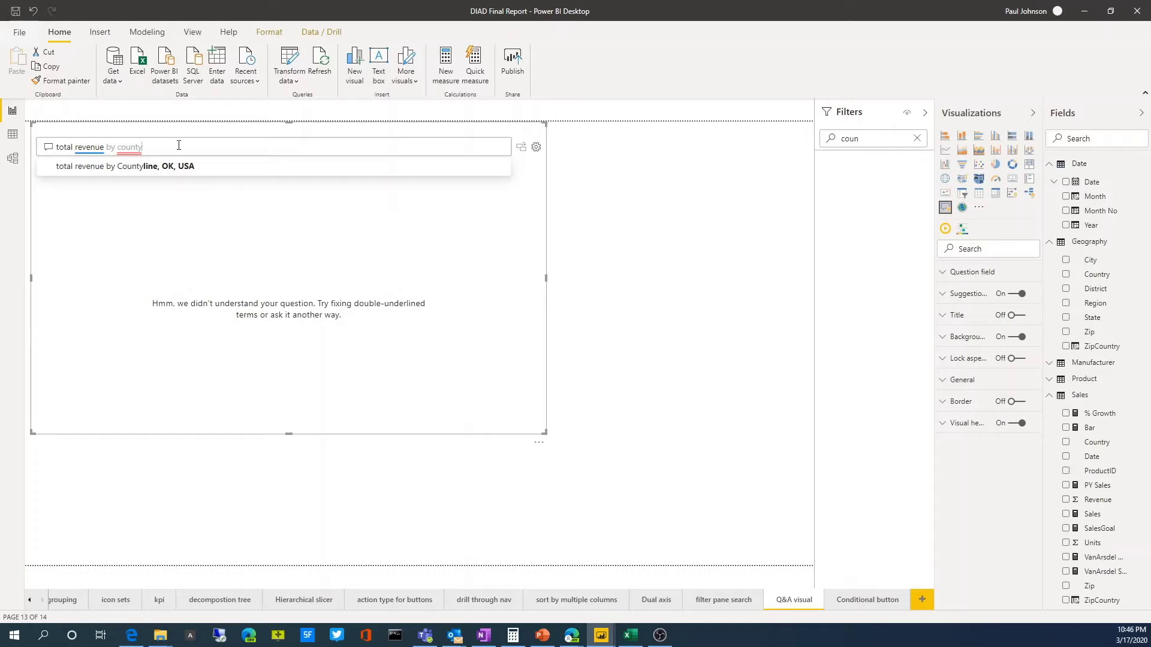
Open the definition option for the term "county" and examine the Teach Q&A question suggestions and managed terms.
click(126, 147)
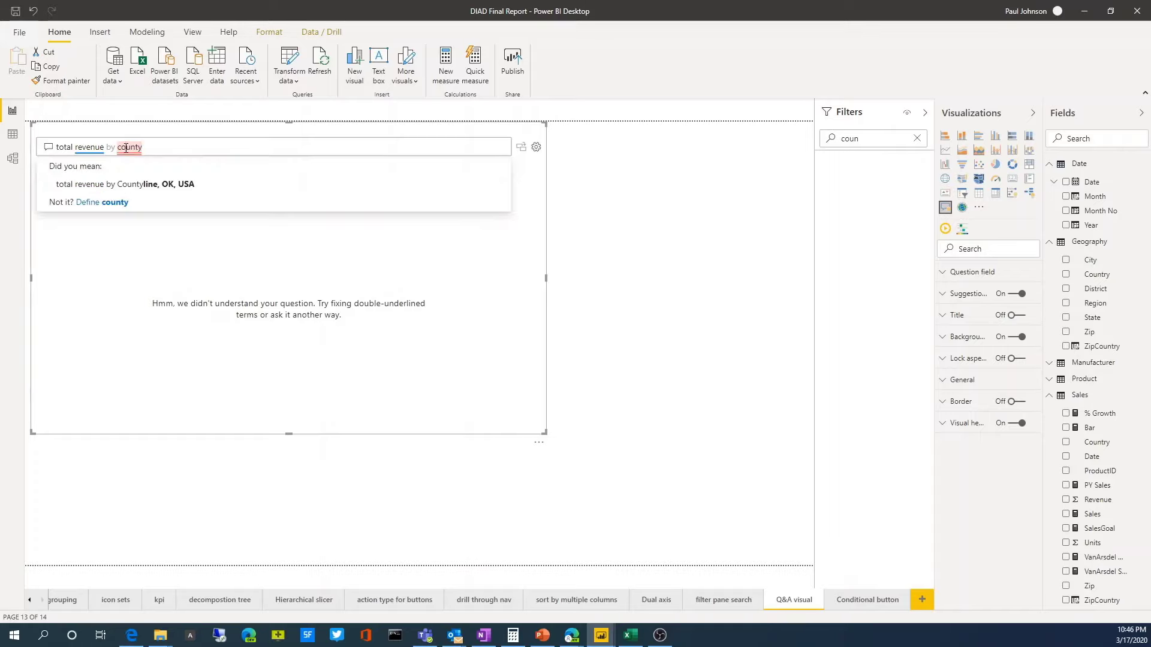
click(106, 206)
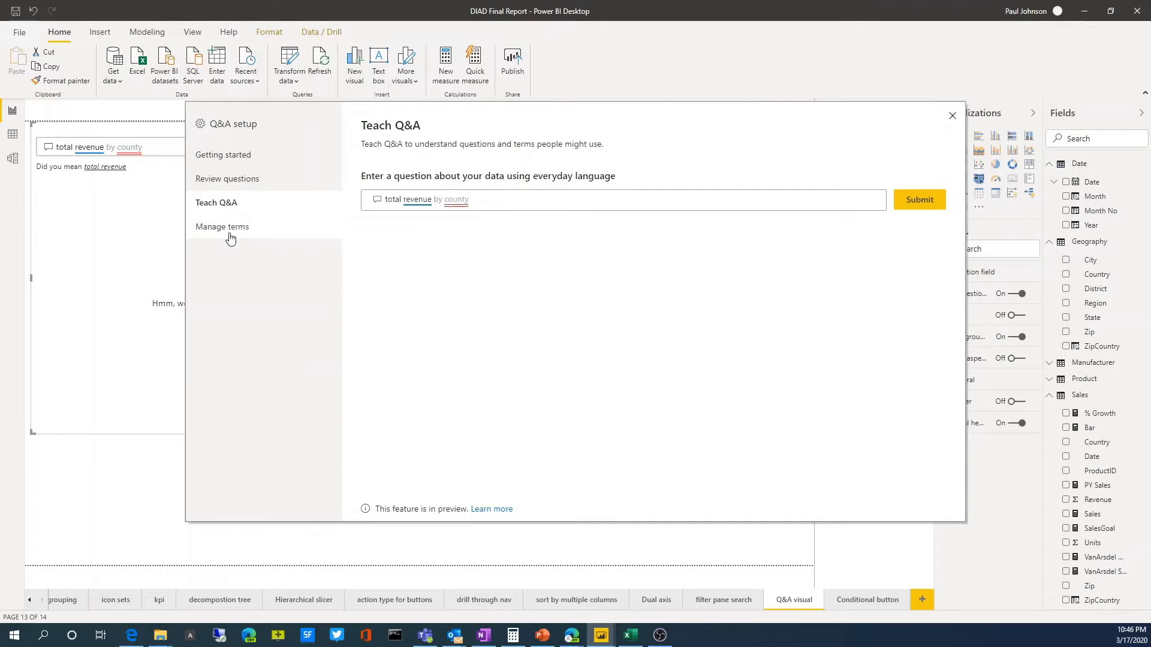
click(455, 202)
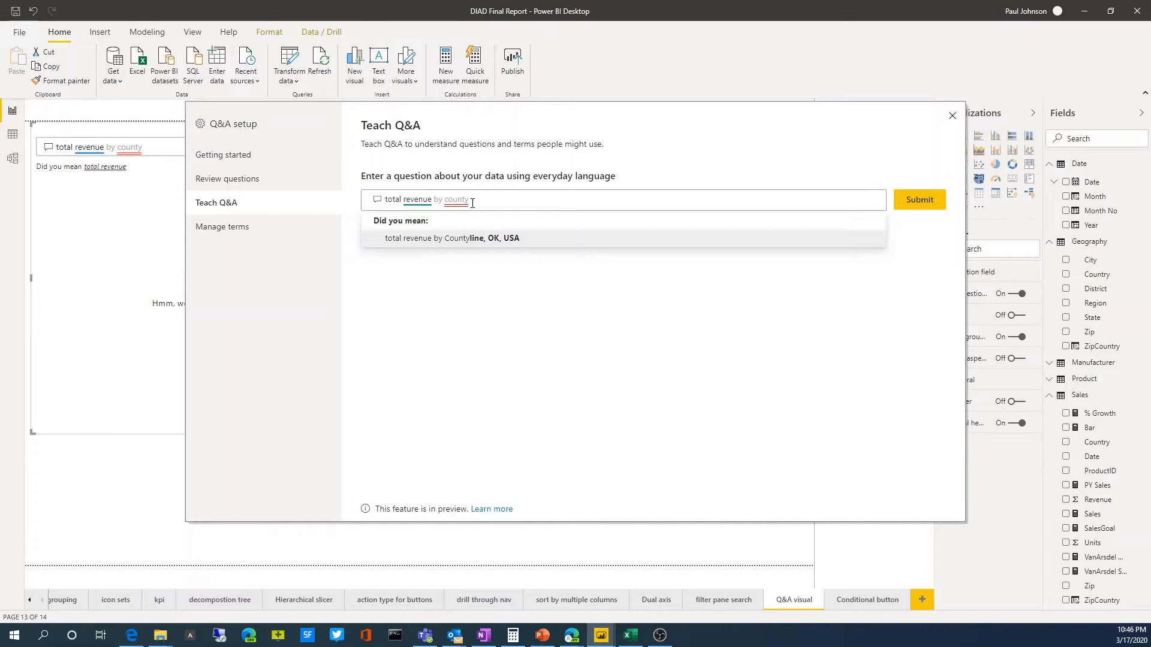
click(472, 201)
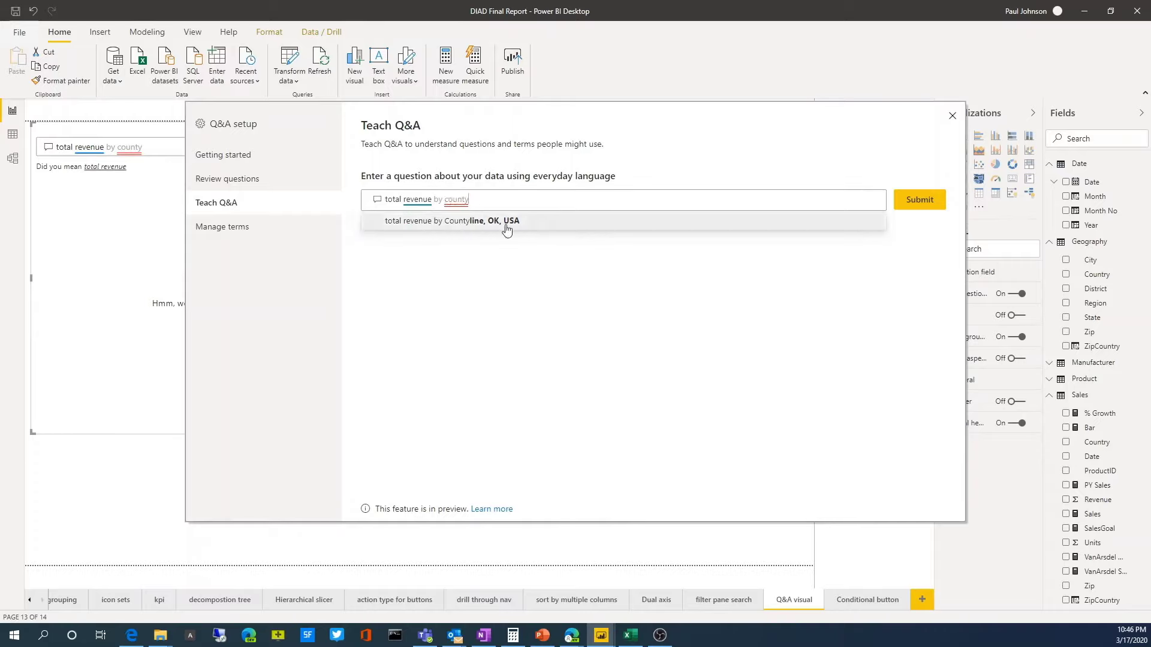
click(222, 228)
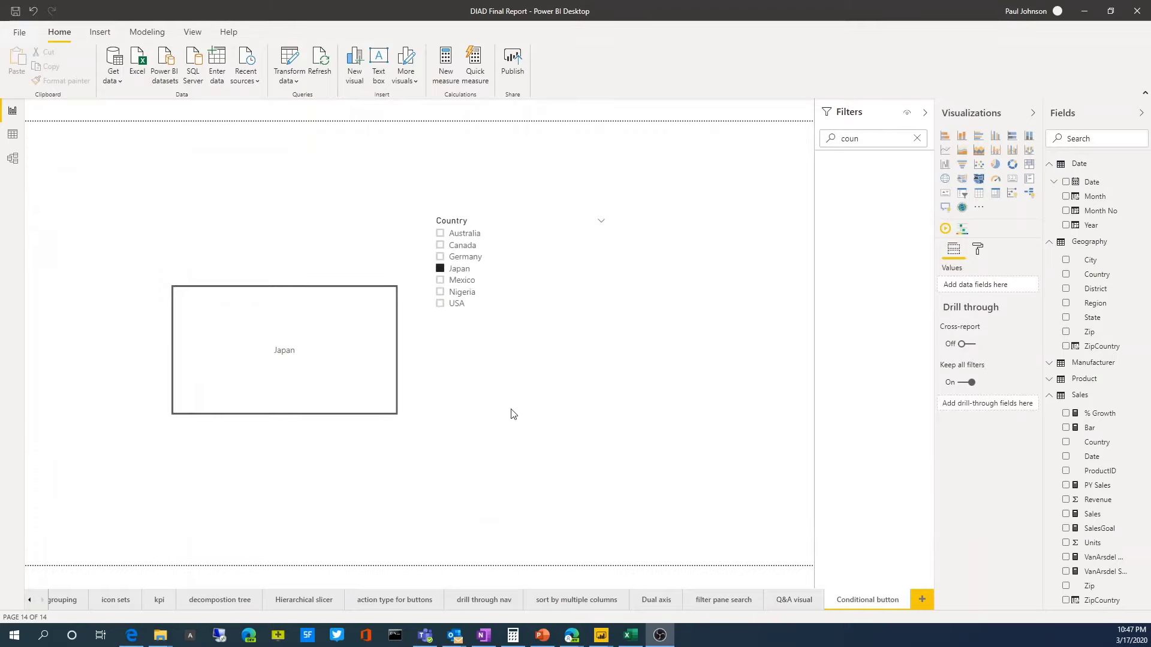
On the Conditional button page, examine the conditional formatting of the button's default-state text and accept the settings.
click(329, 319)
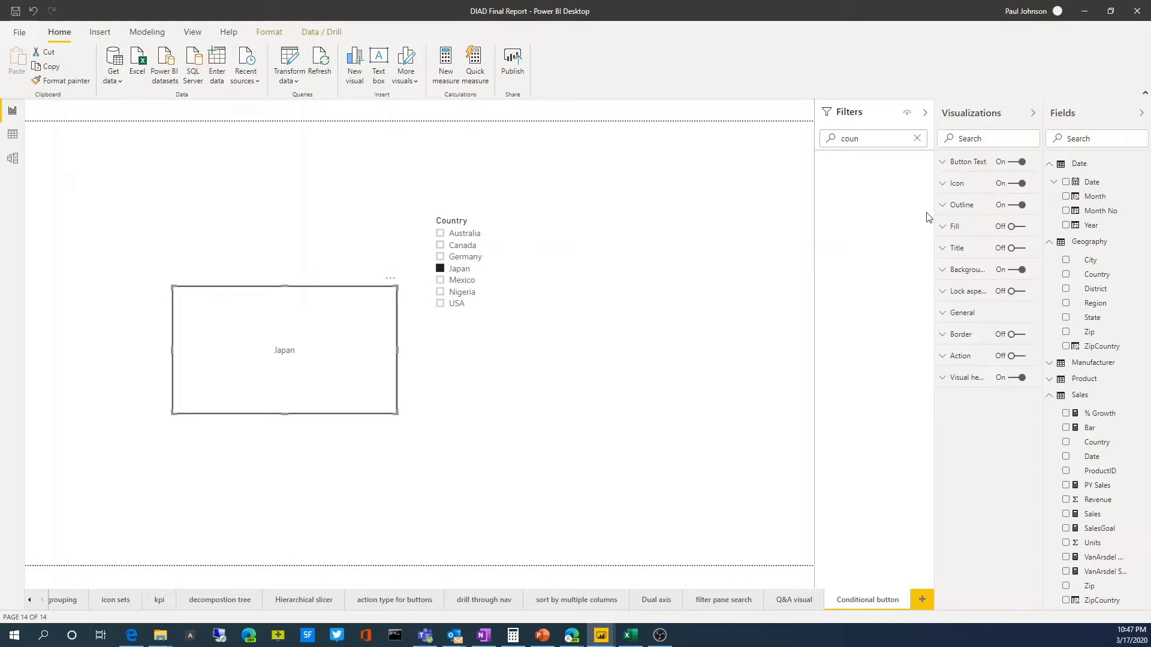
click(945, 162)
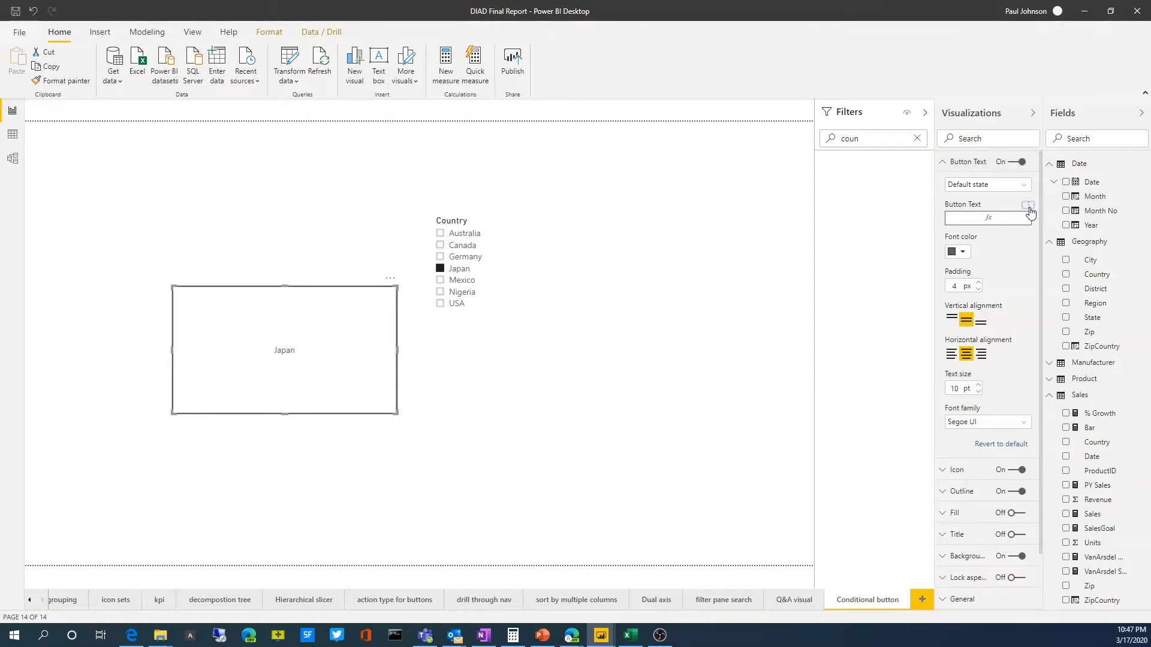
click(1029, 209)
click(1038, 215)
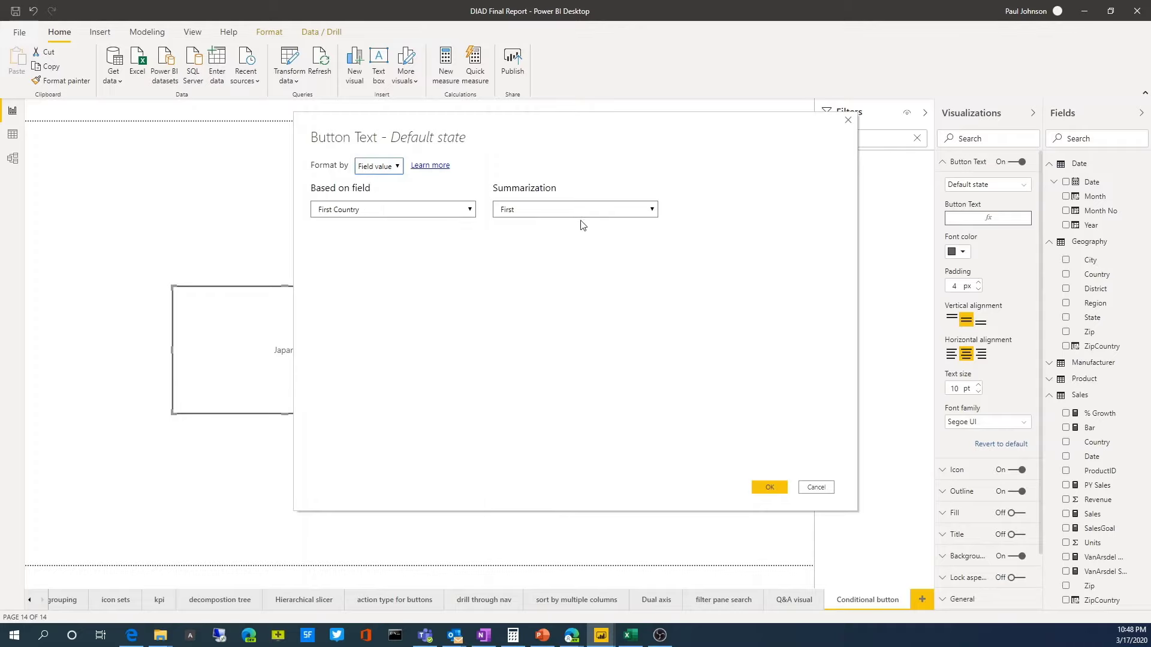
click(769, 487)
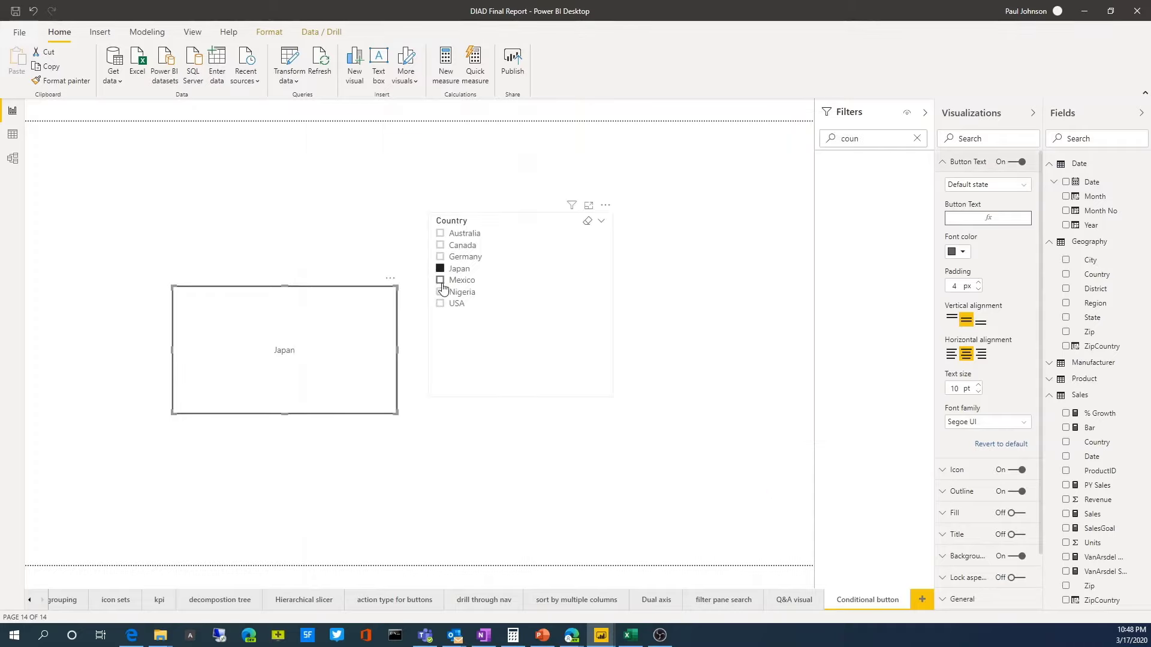
Test the button's dynamic text by selecting USA, Nigeria, Mexico and Japan in turn in the Country slicer.
click(441, 304)
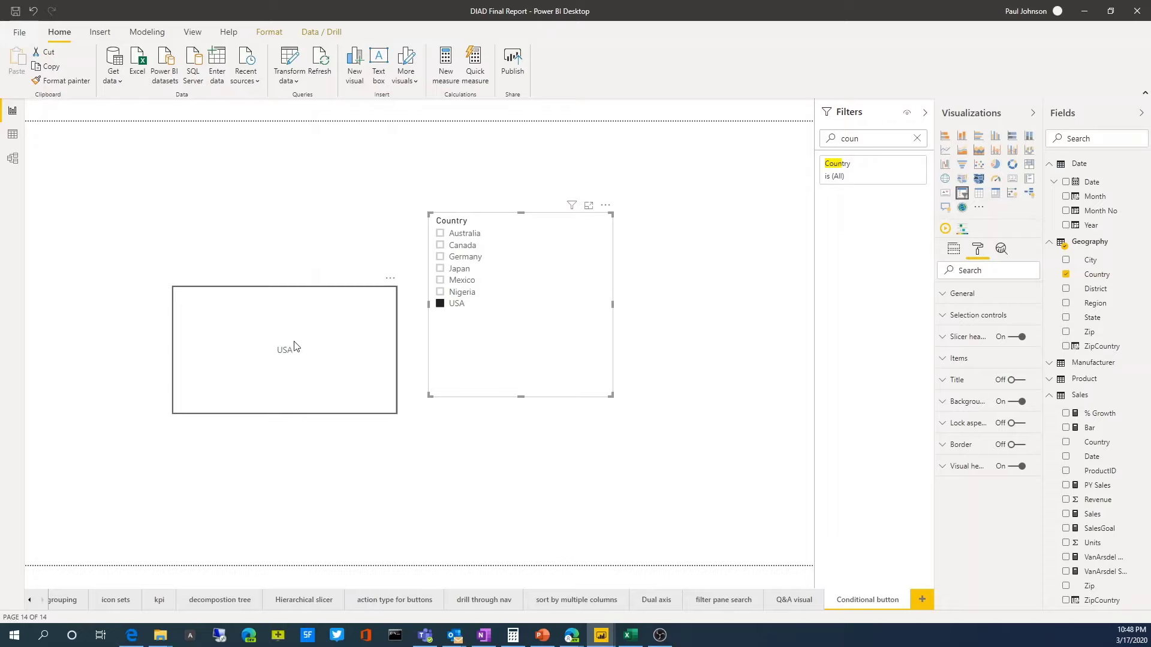
click(441, 292)
click(441, 281)
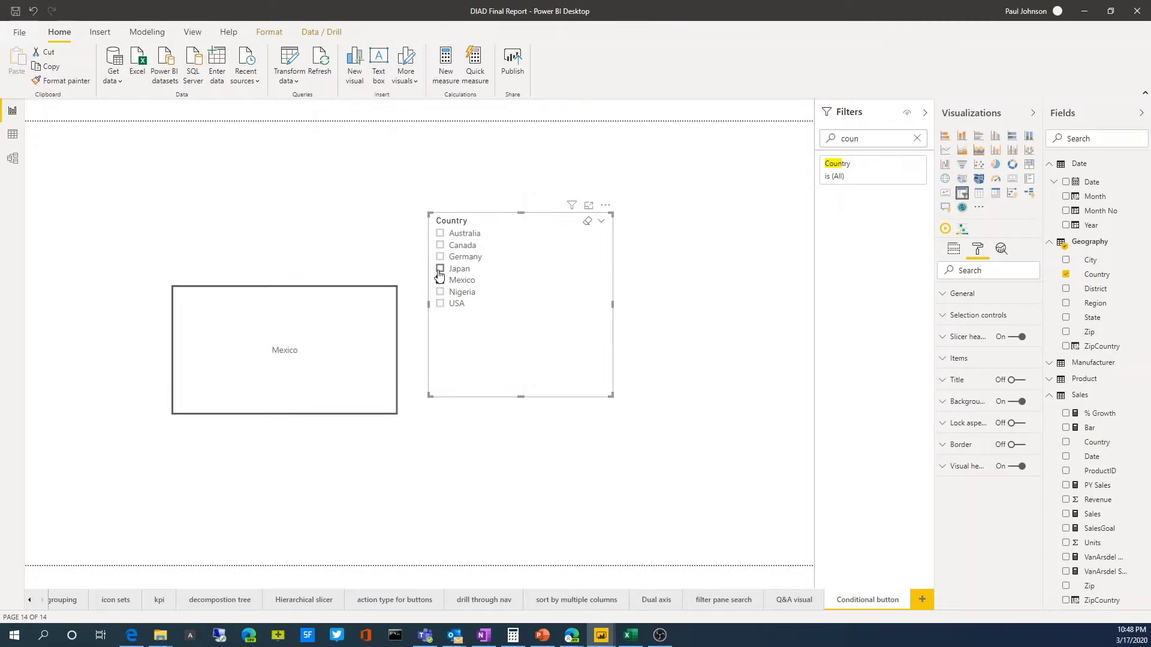
click(441, 268)
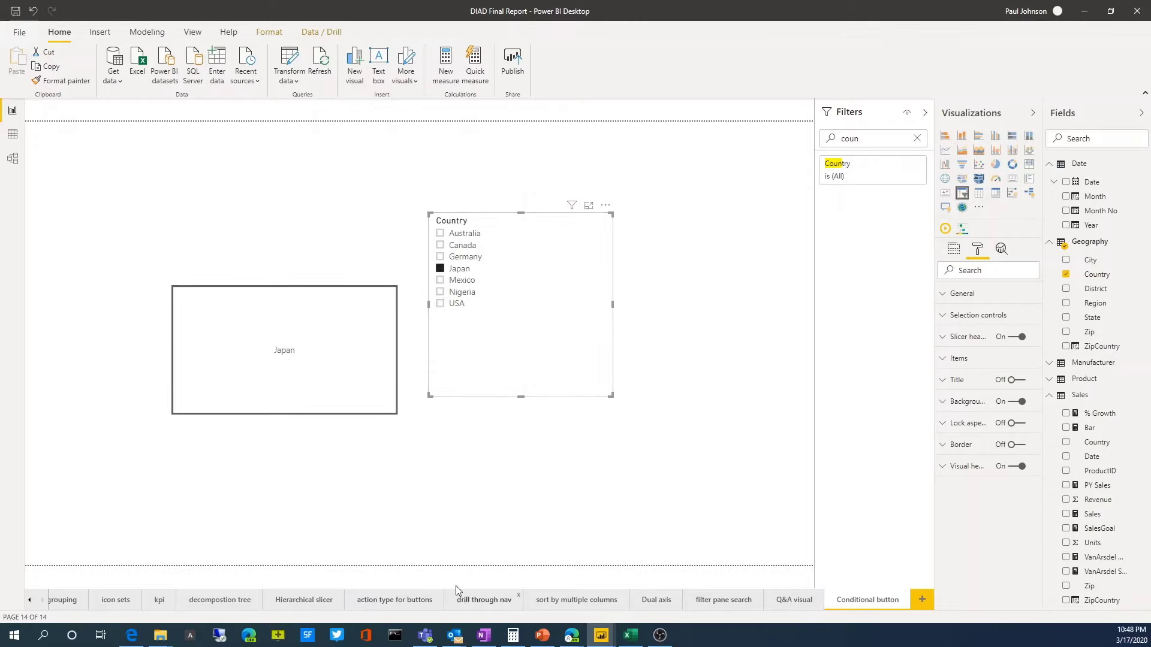